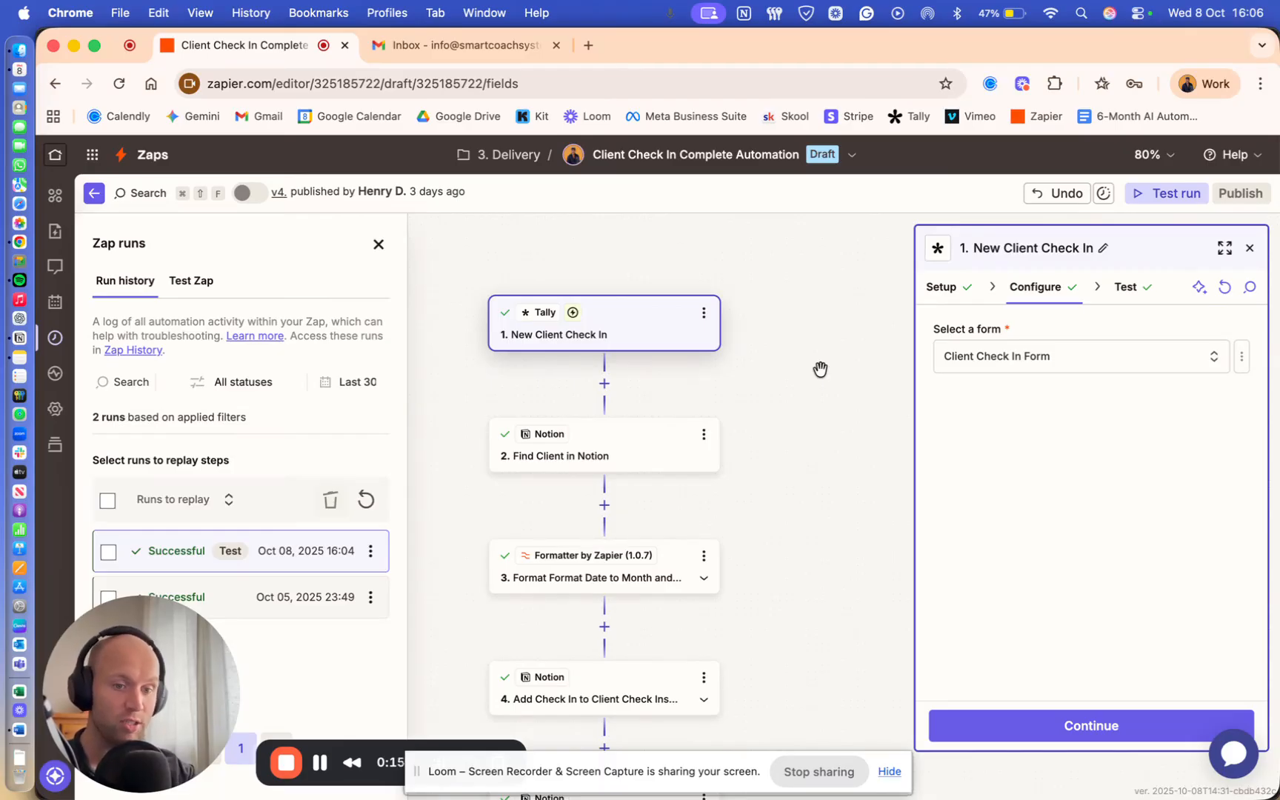
- Fetch fresh Tally test records, finding Submission B (Oct 06, 2025) and Submission A (Oct 05, 2025)
scroll(806, 398, down, 3)
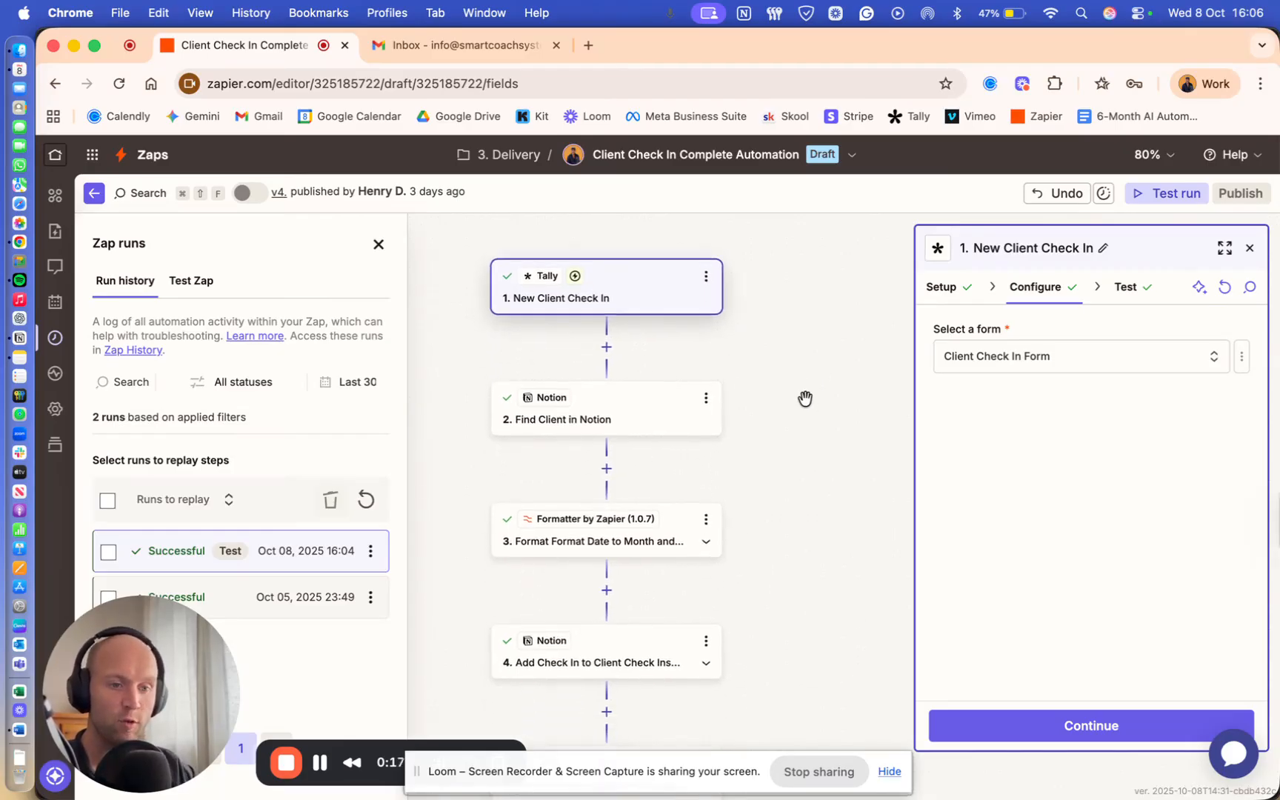
scroll(762, 435, down, 2)
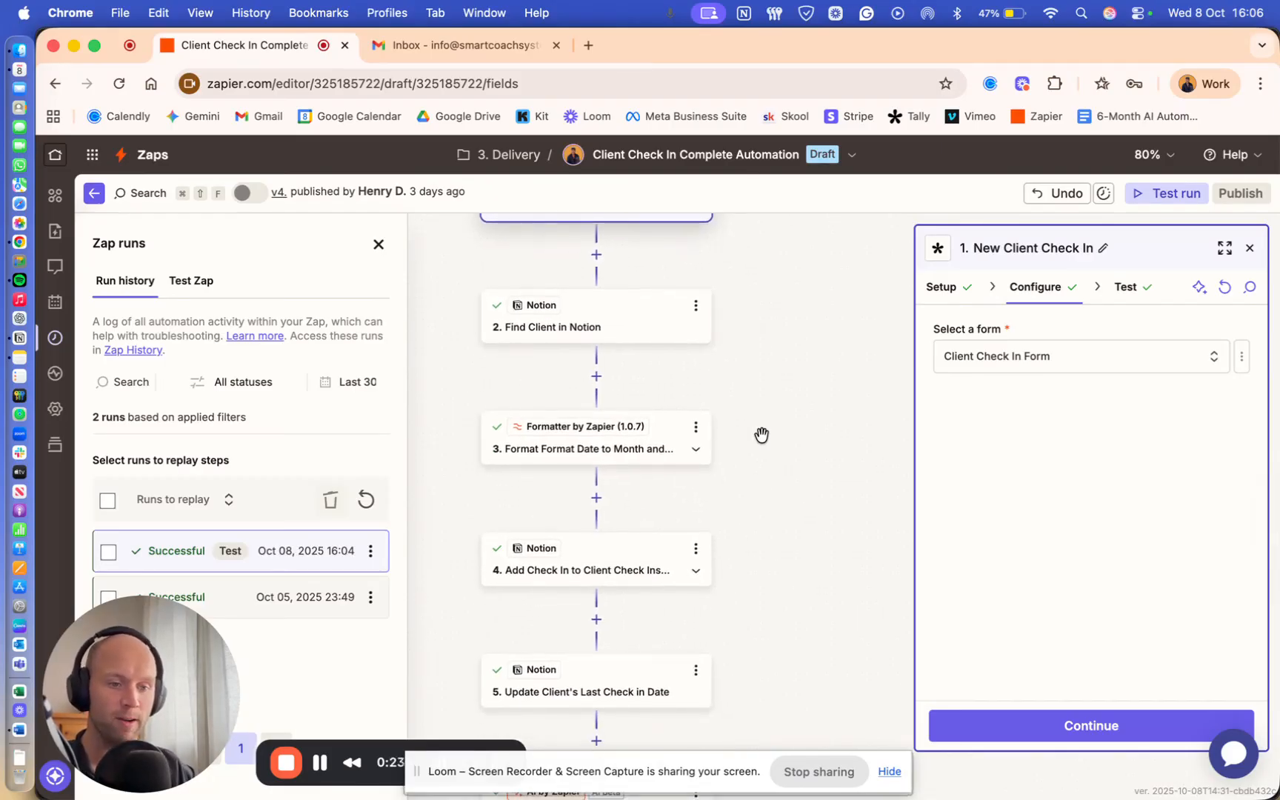
scroll(752, 446, down, 2)
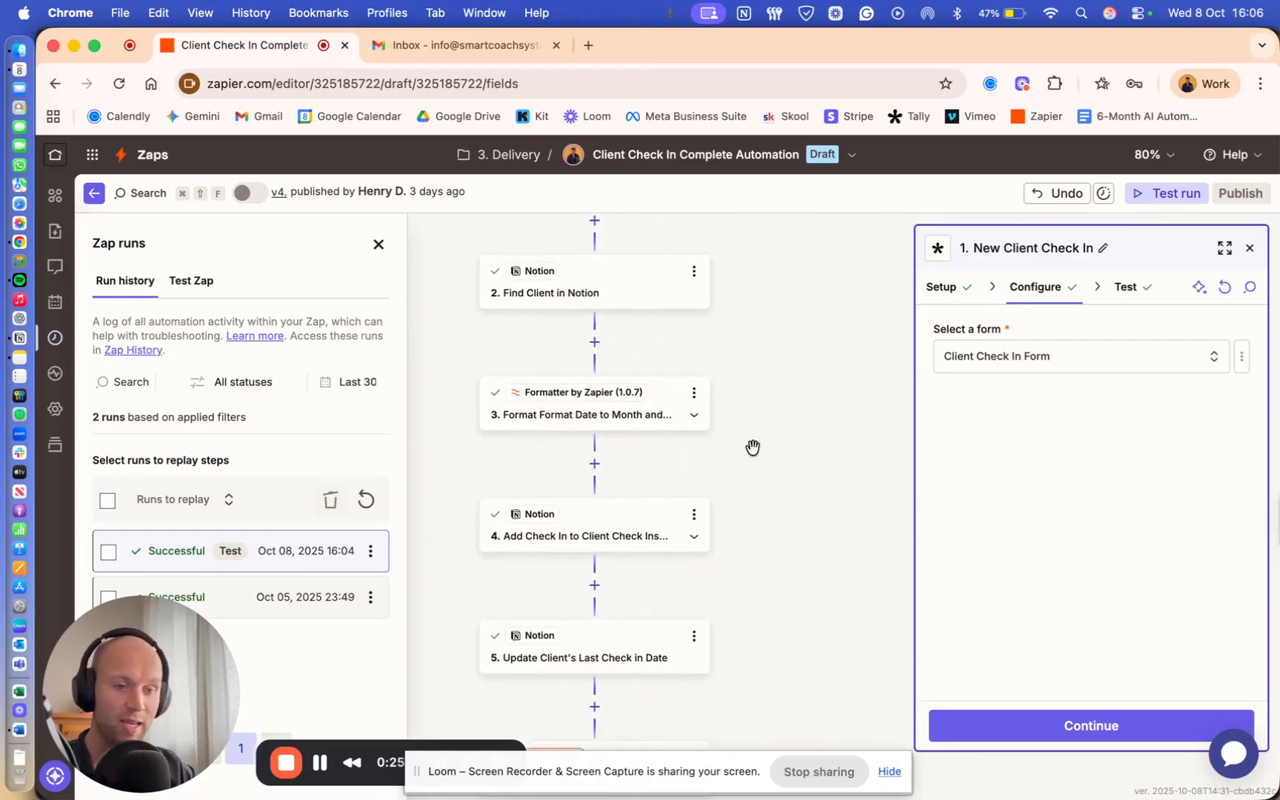
scroll(752, 447, down, 3)
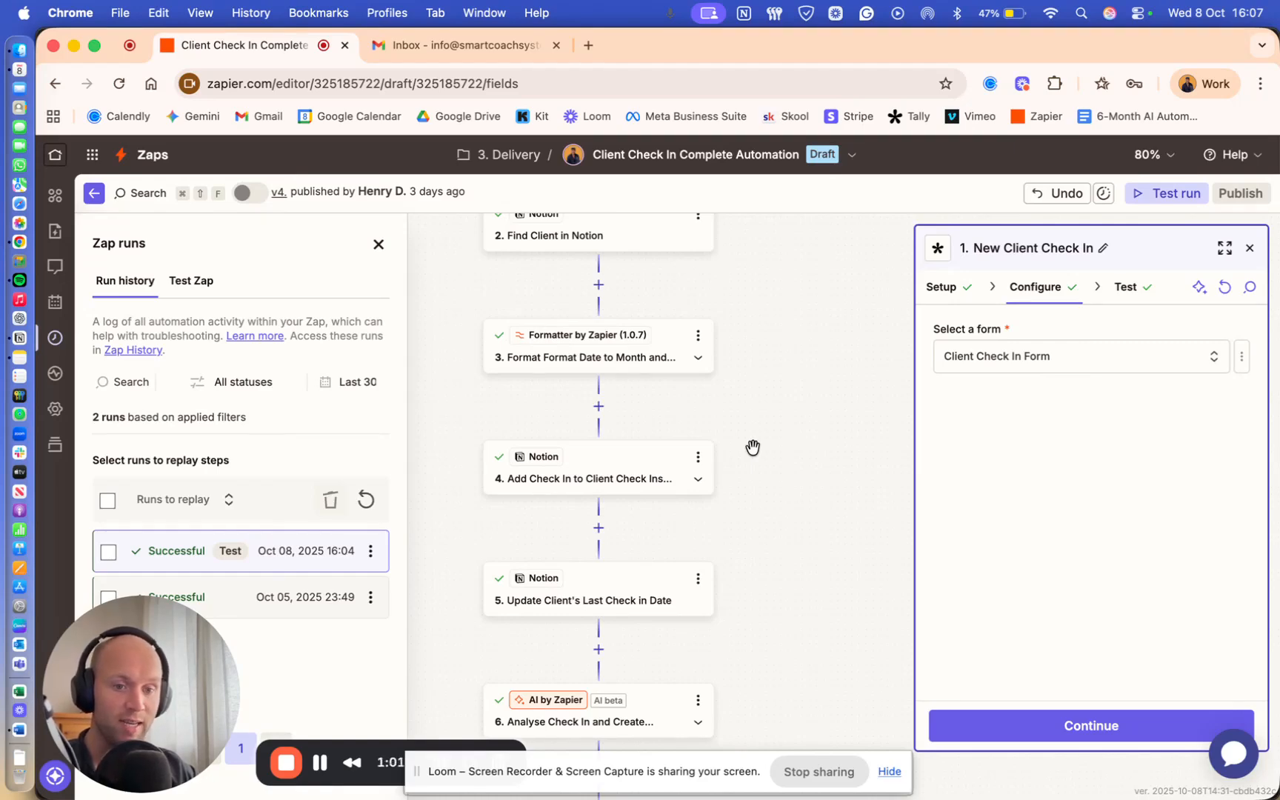
scroll(753, 448, up, 5)
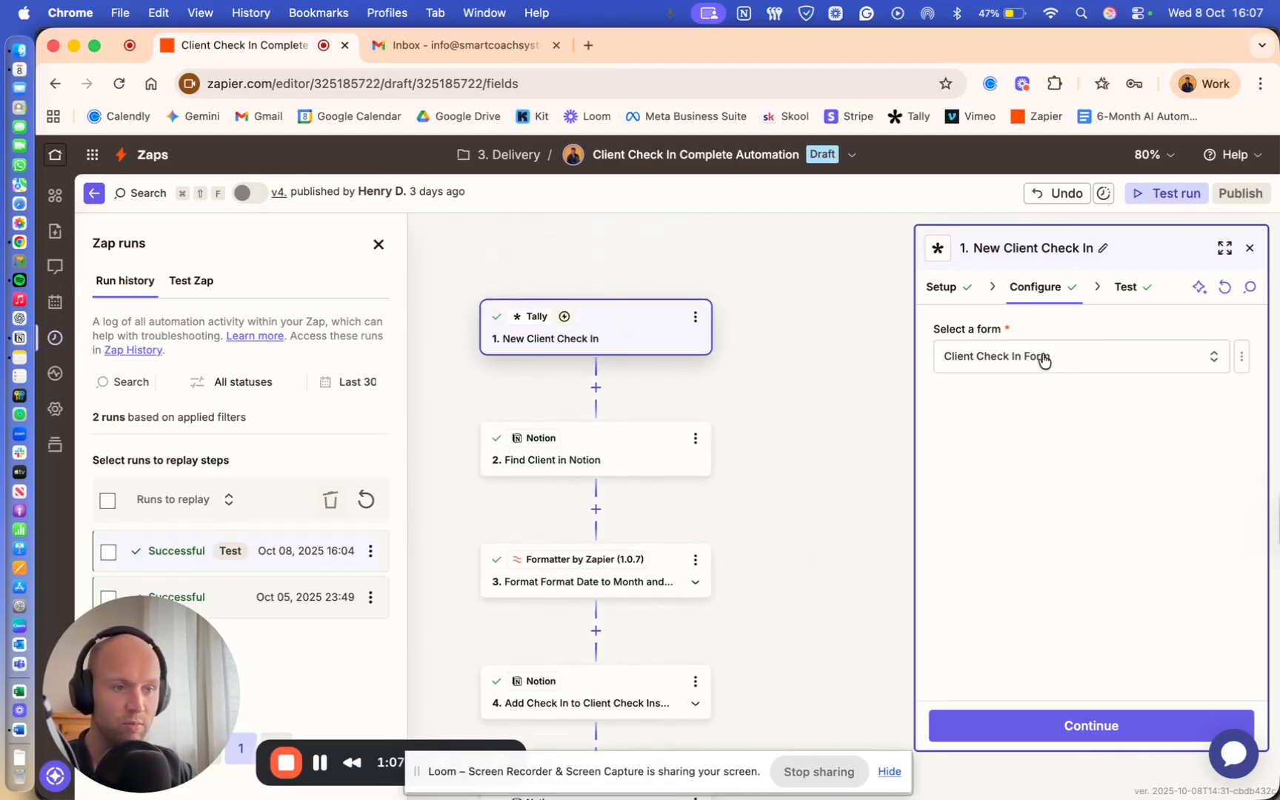
click(956, 290)
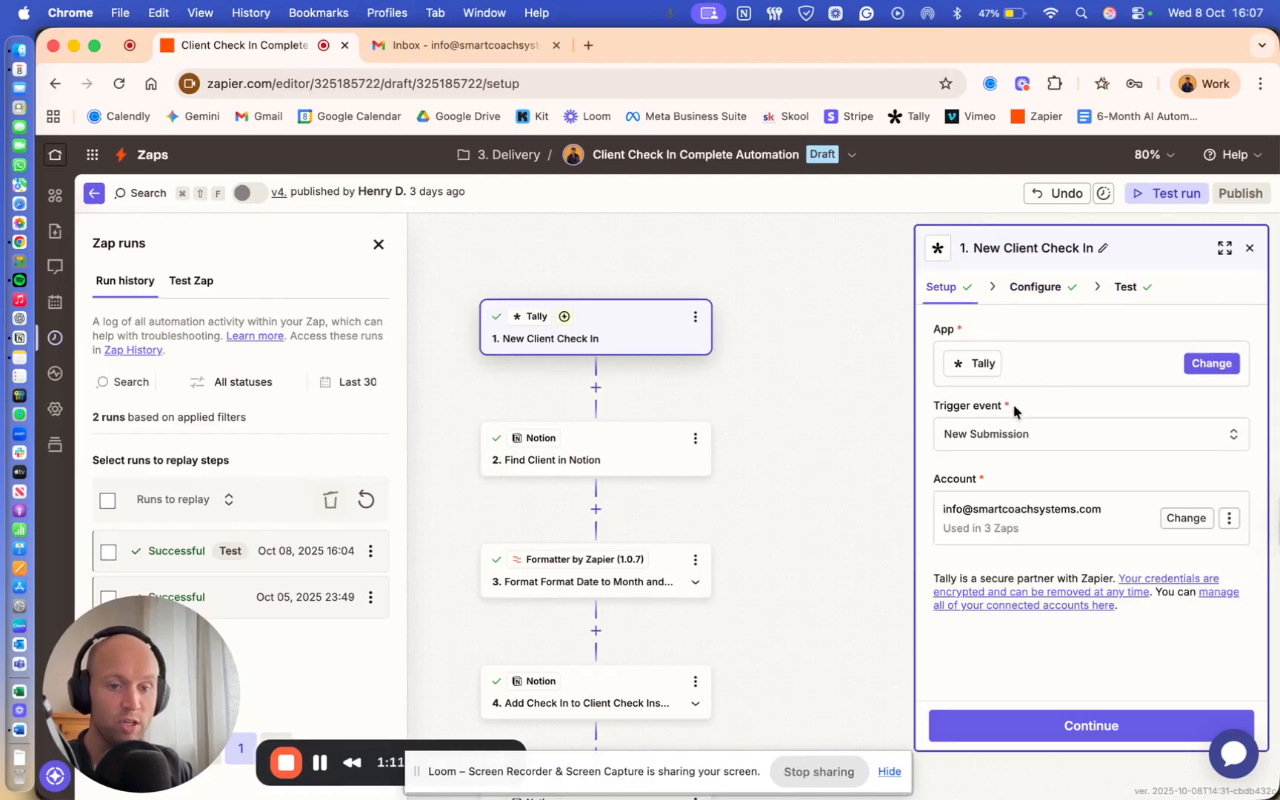
click(1036, 295)
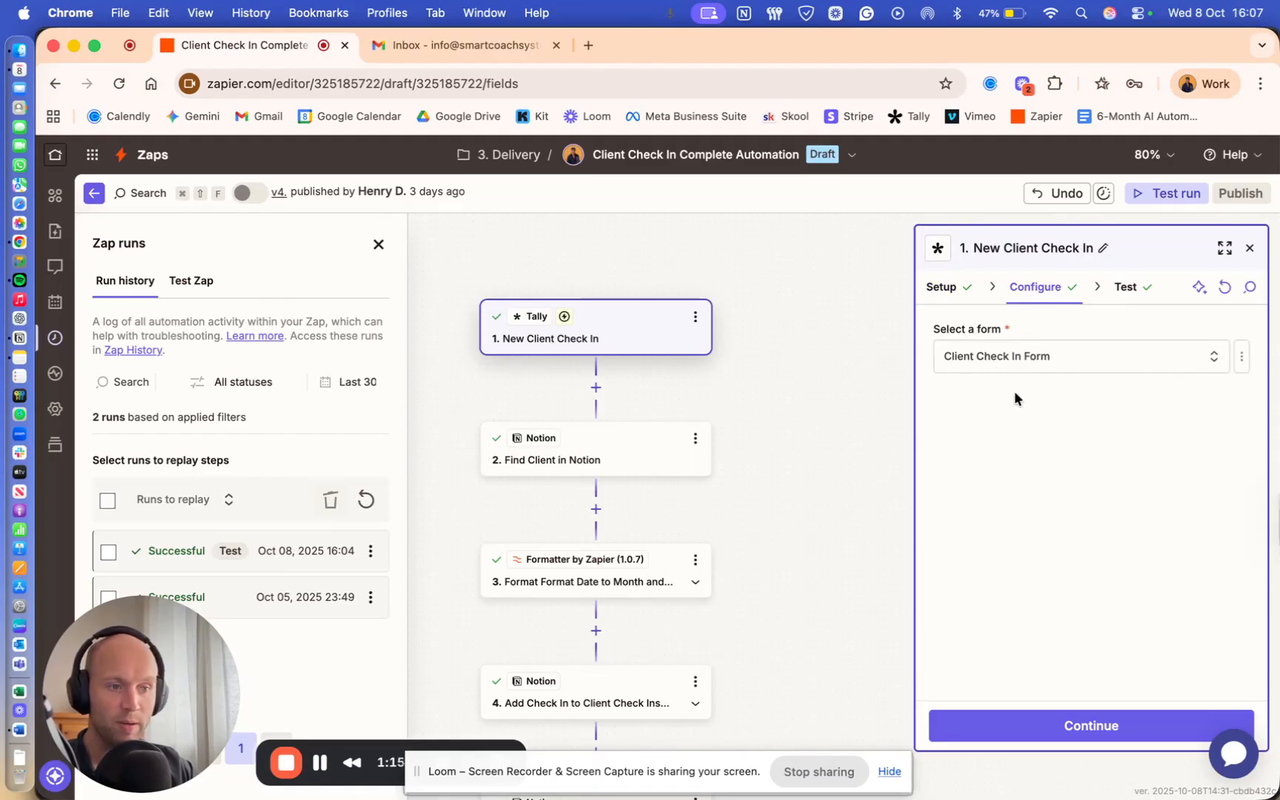
click(1126, 289)
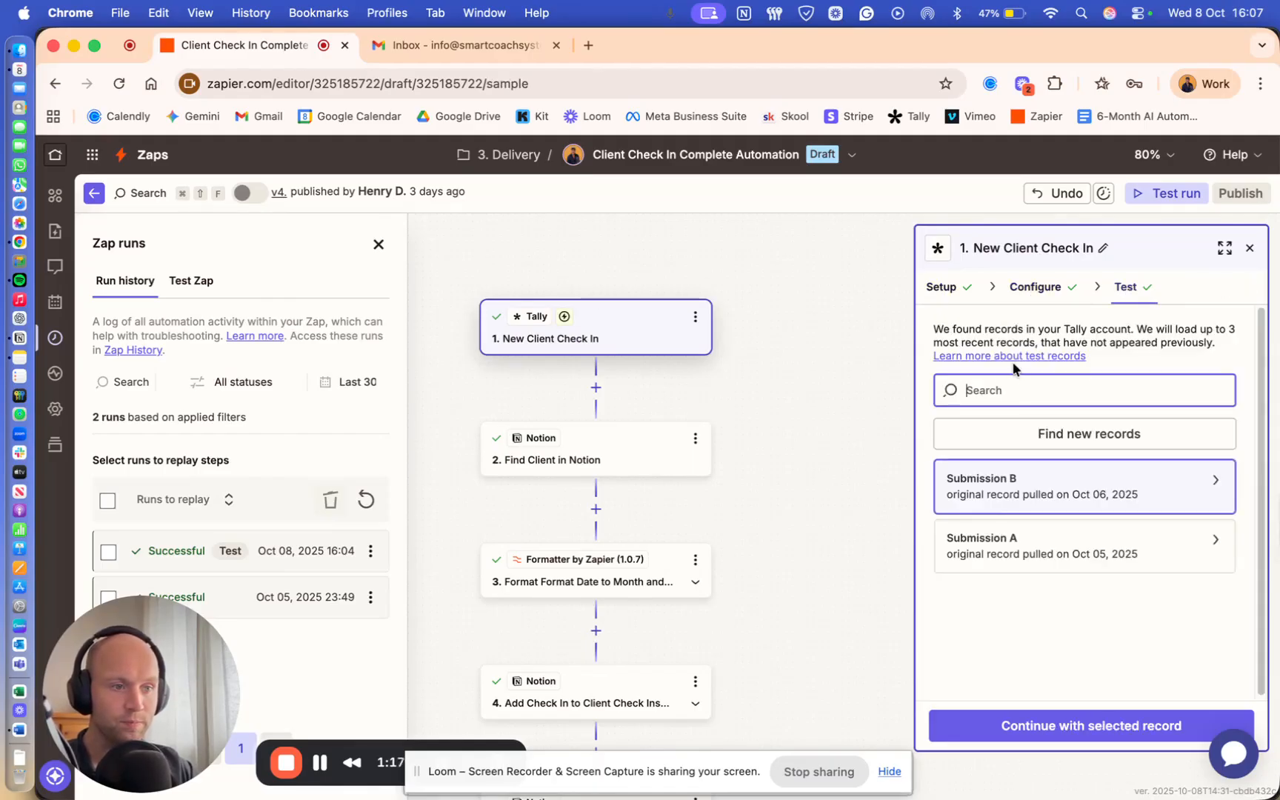
click(1037, 434)
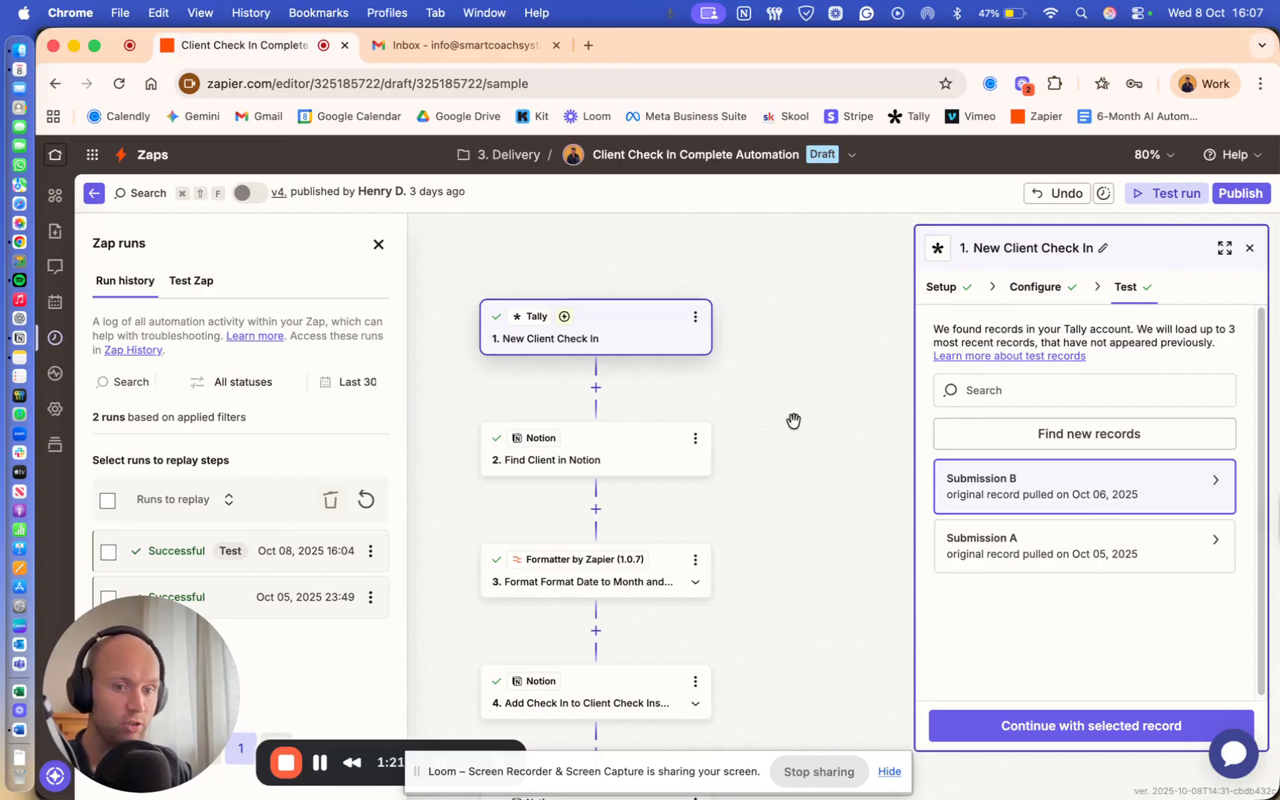
- Inspect the Find Client in Notion step, which searches Leads Tracker by the Tally email address
click(594, 450)
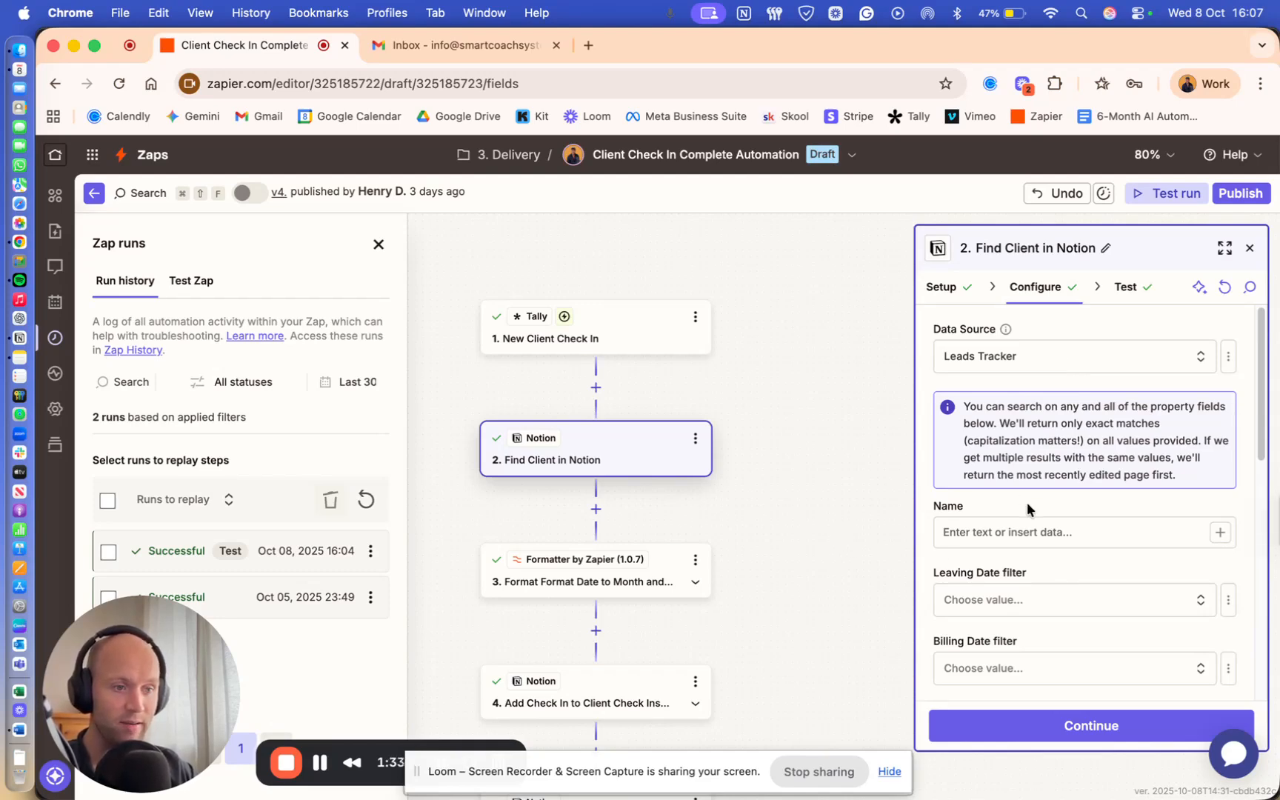
scroll(1027, 502, down, 5)
scroll(1066, 521, down, 2)
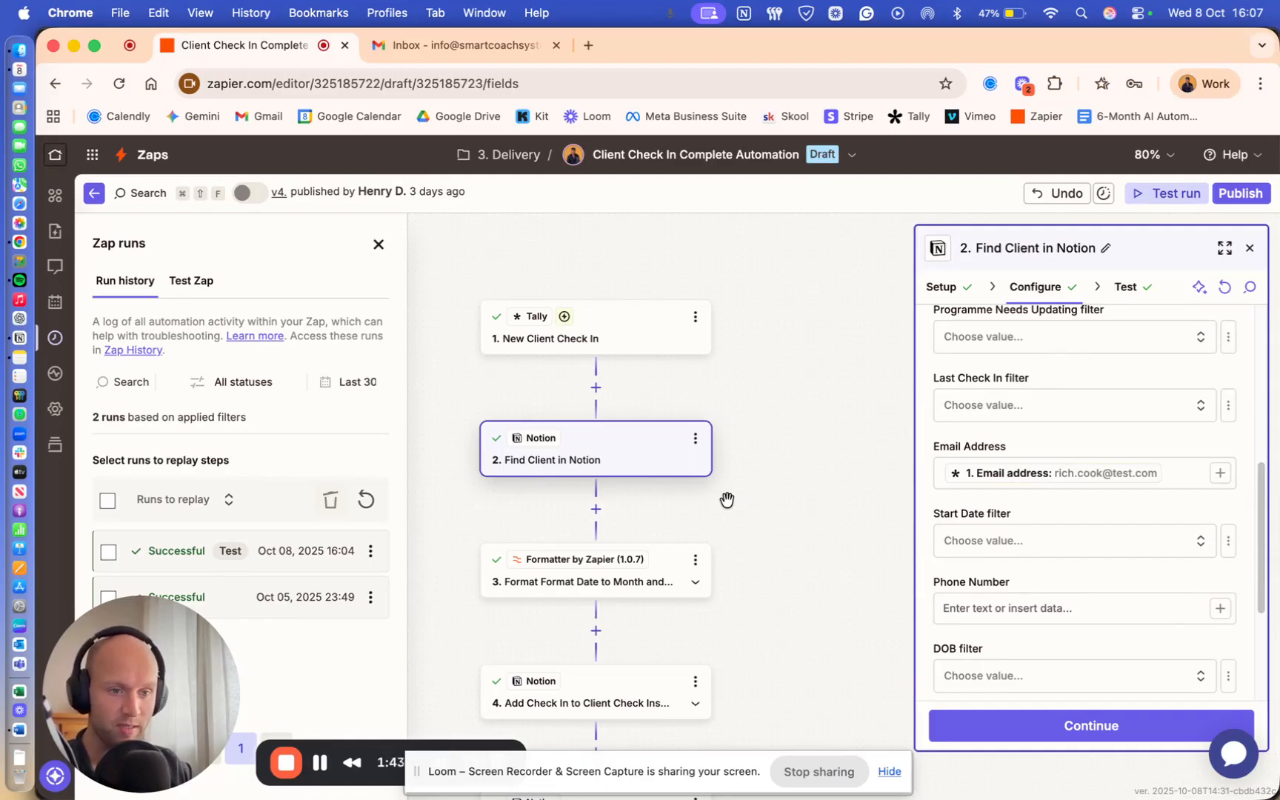
scroll(727, 500, down, 2)
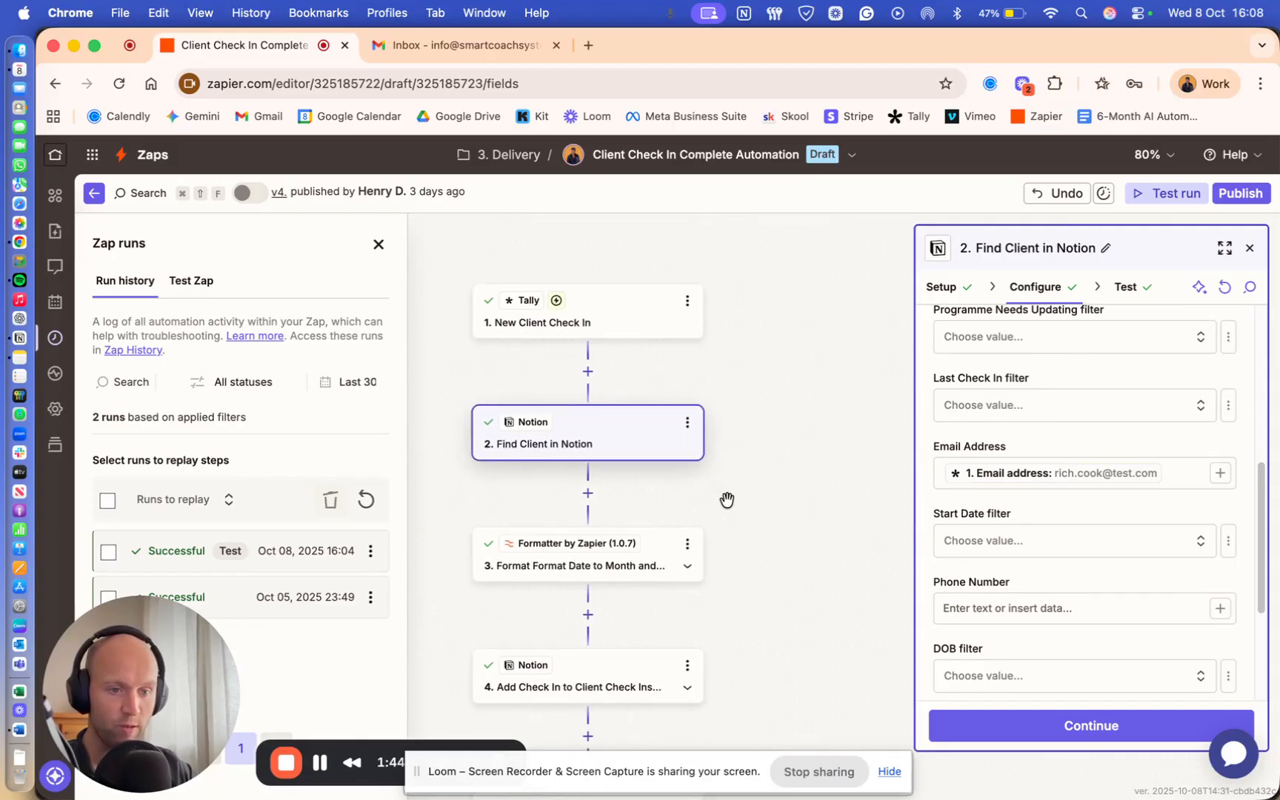
- Retest the Format Date to Month and Year step so it outputs 05-10-2025
click(649, 538)
scroll(1054, 468, down, 2)
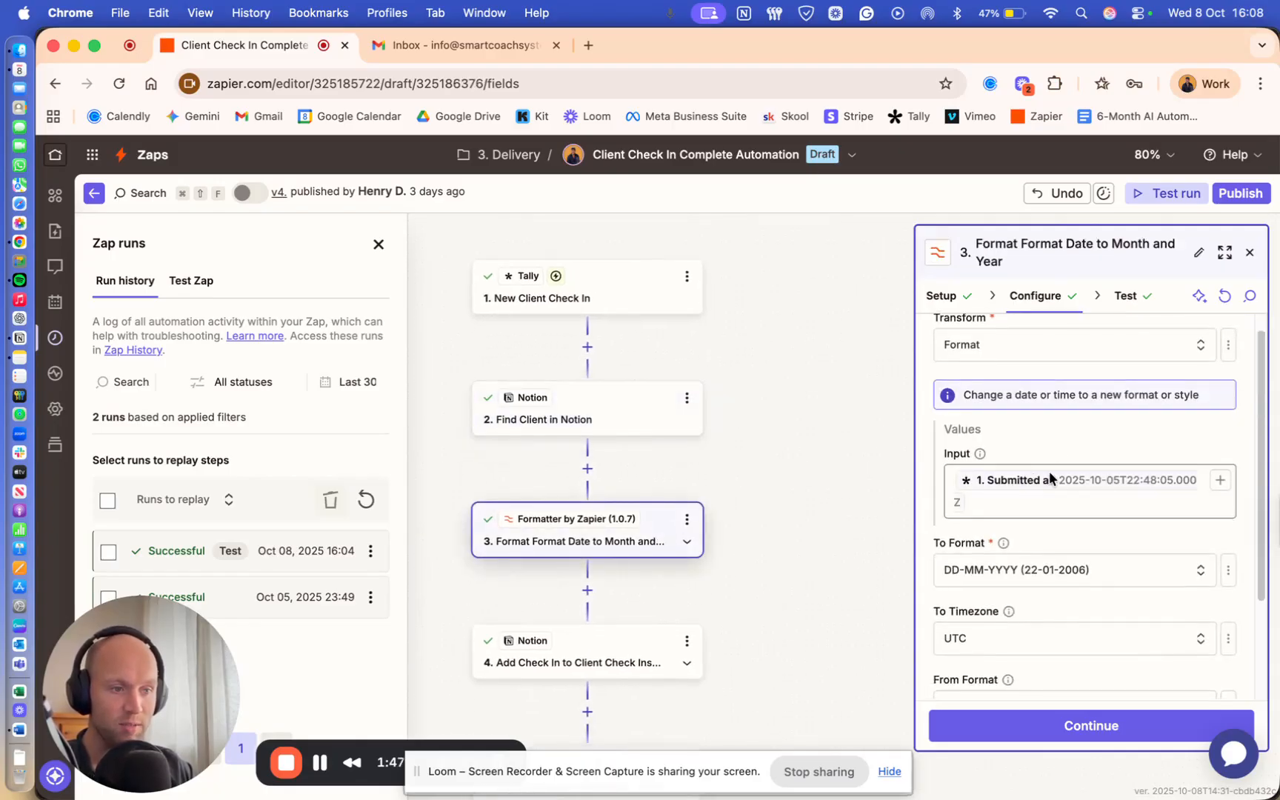
scroll(1064, 443, down, 3)
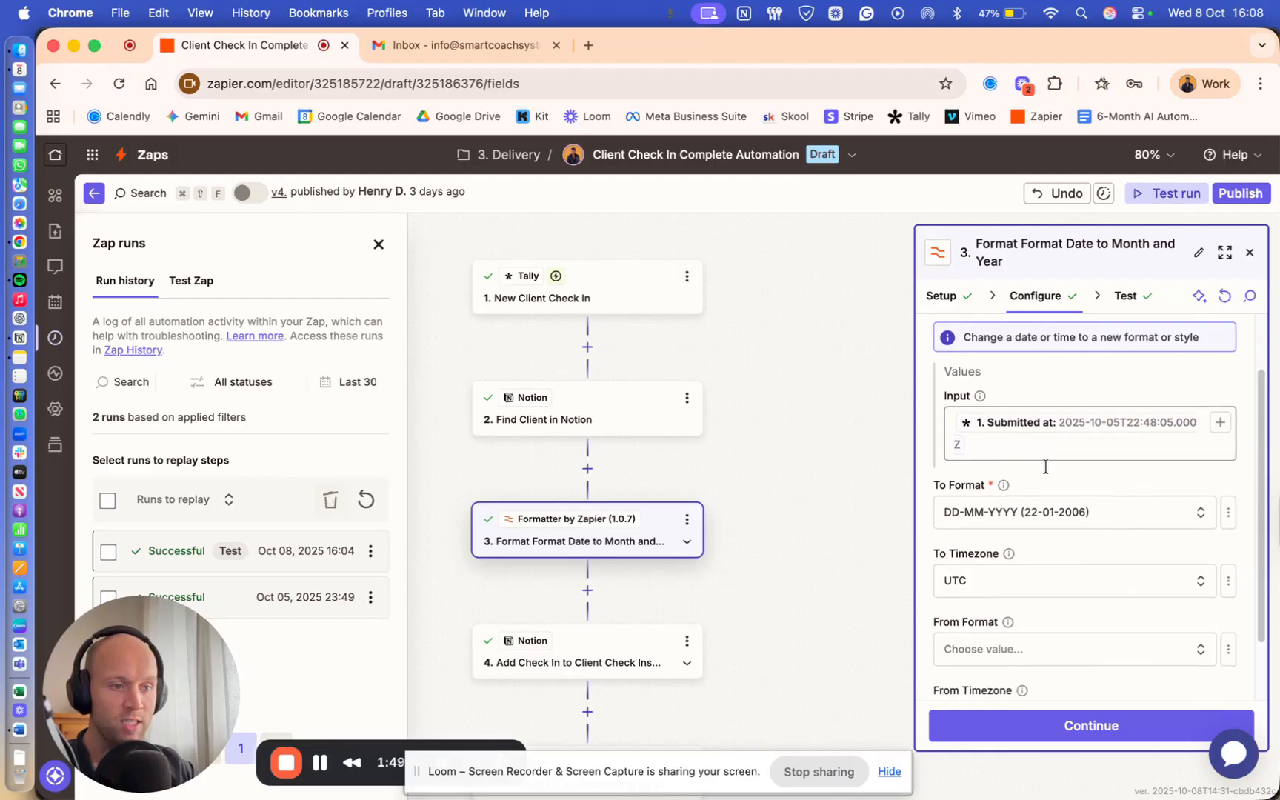
scroll(1080, 472, down, 1)
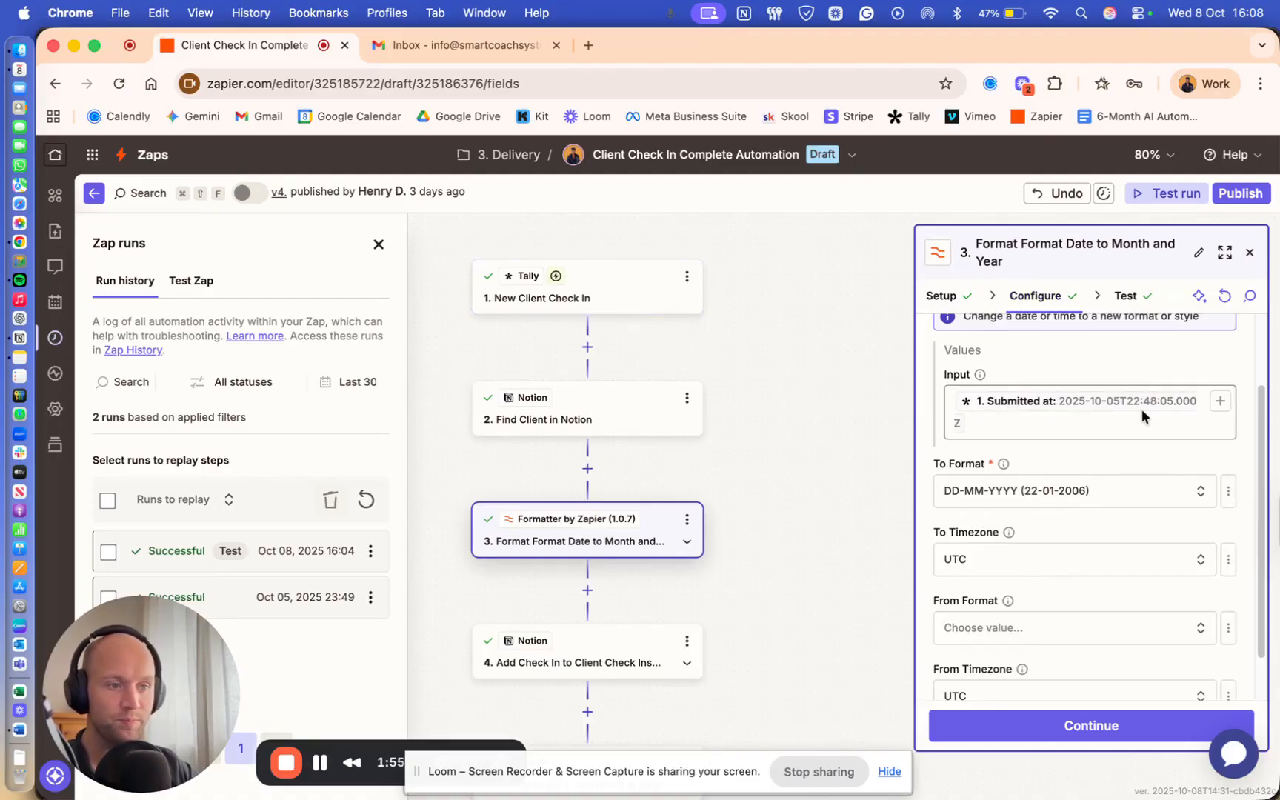
click(1122, 295)
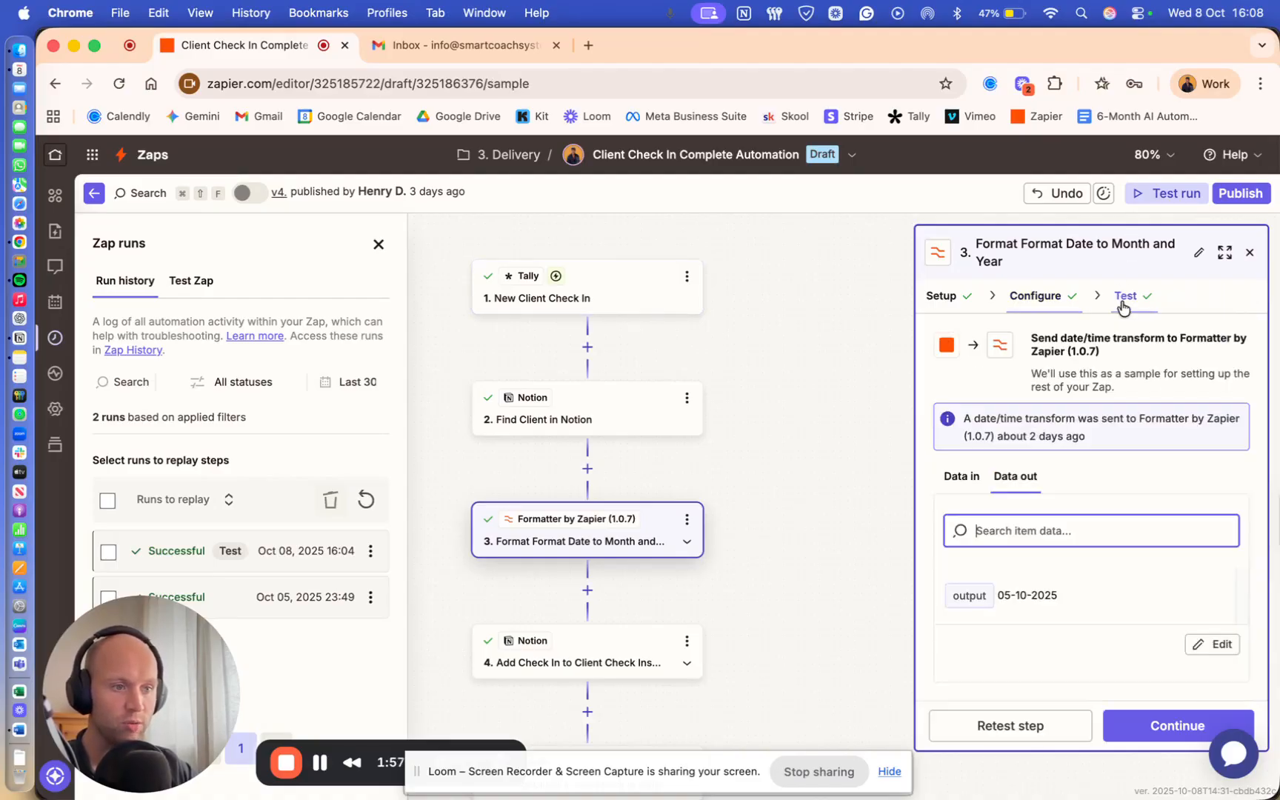
click(1013, 726)
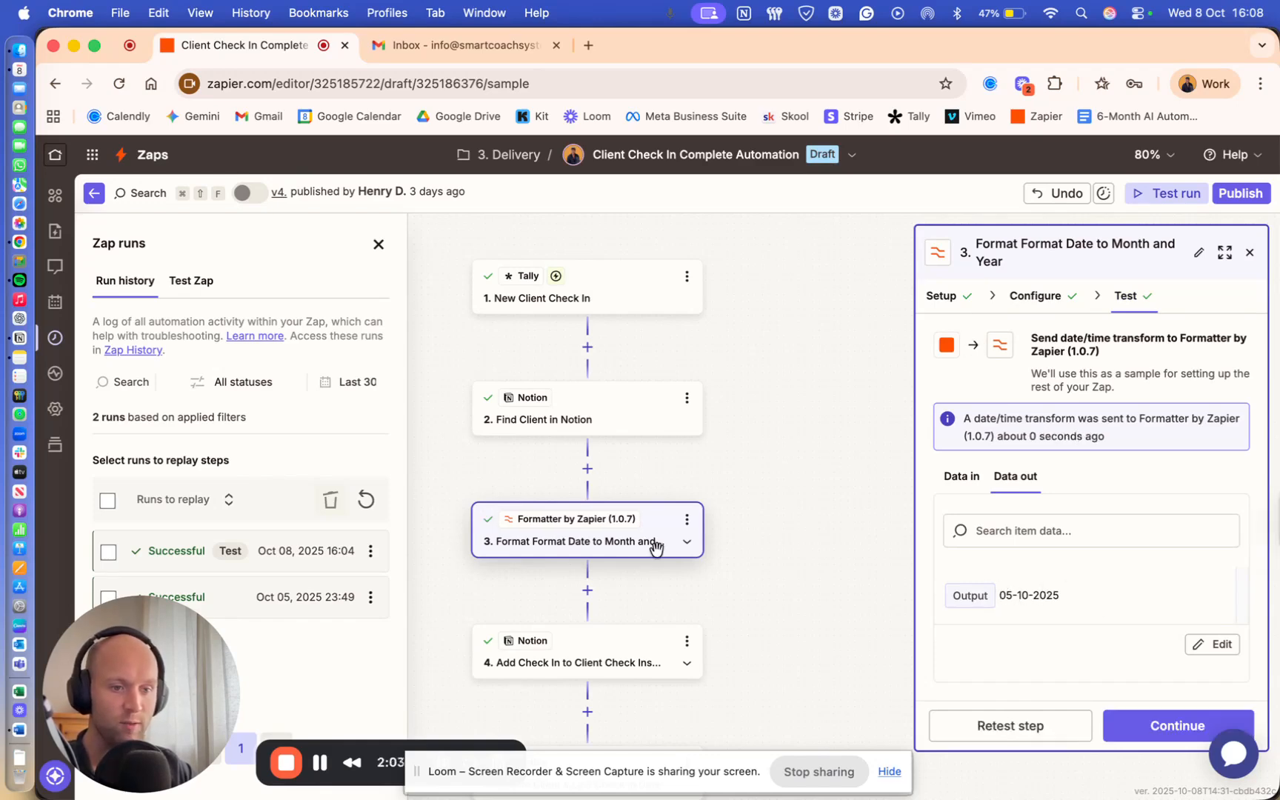
- Bring up the Add Check In to Client Check Ins Database step's settings
scroll(614, 546, down, 2)
scroll(614, 546, down, 2)
click(586, 593)
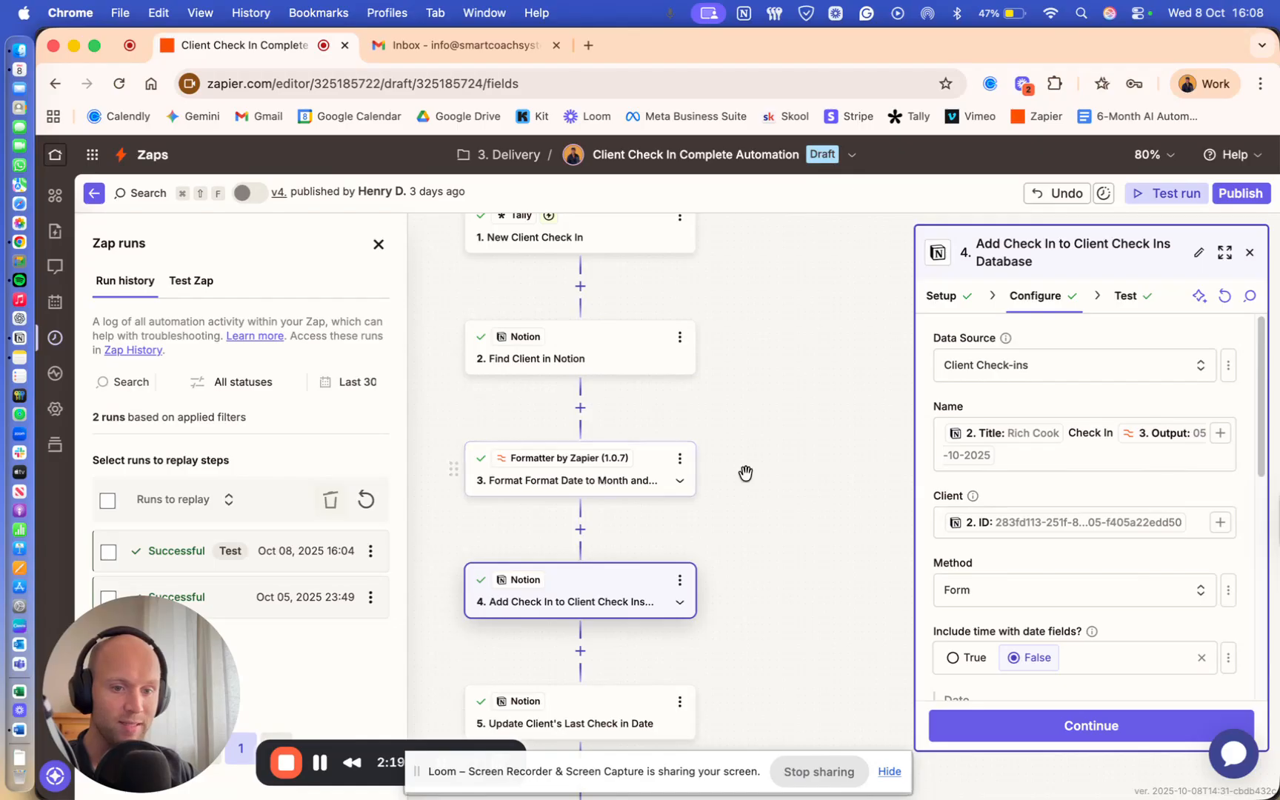
- Scroll through the Add Check In step's Name, Client, Start Date and Content mappings
scroll(1061, 479, down, 1)
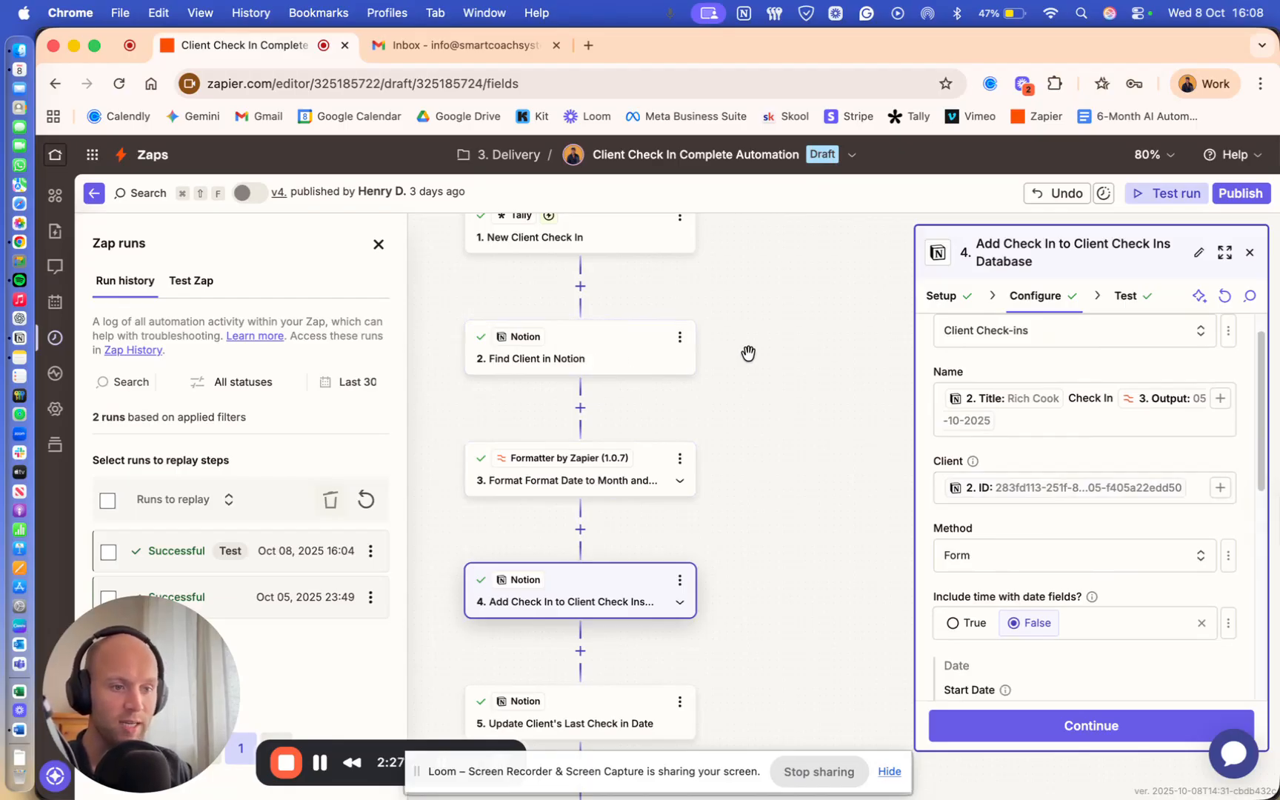
scroll(1032, 537, down, 3)
scroll(1045, 541, down, 5)
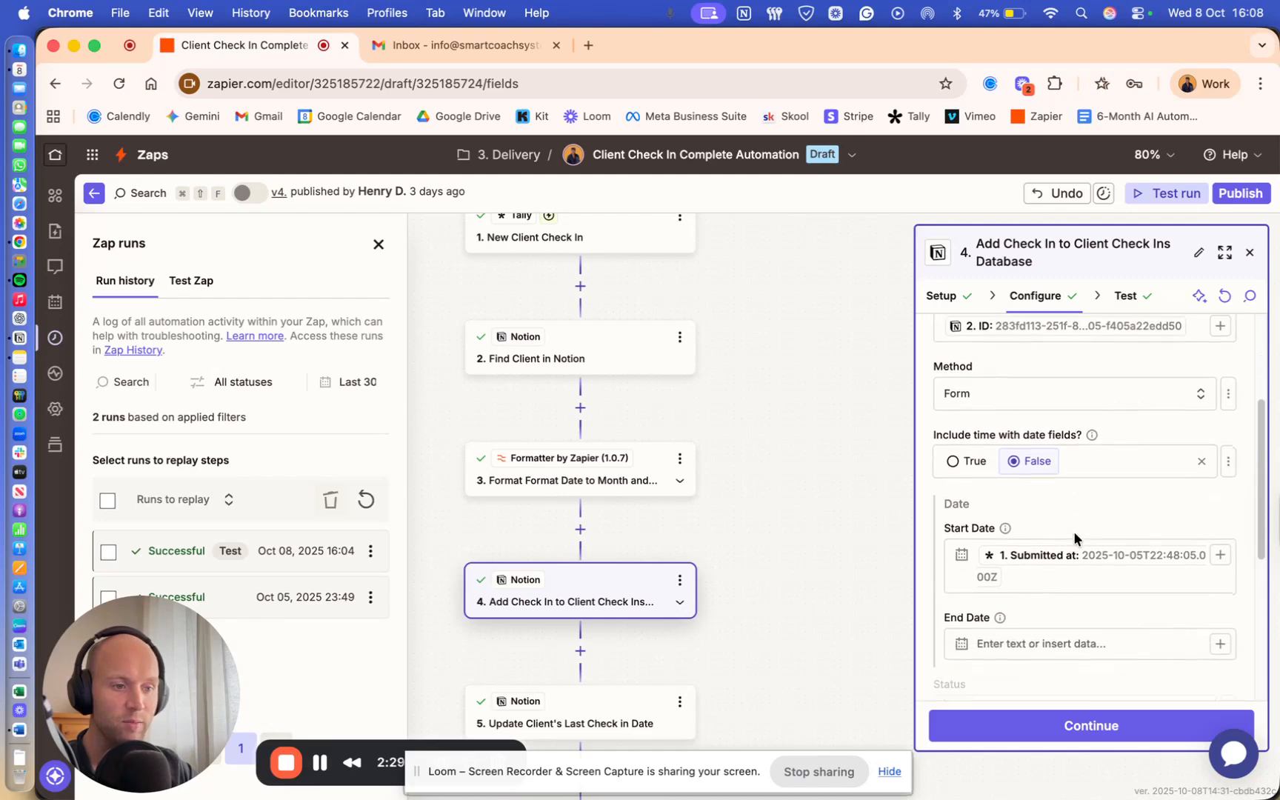
scroll(1064, 523, down, 5)
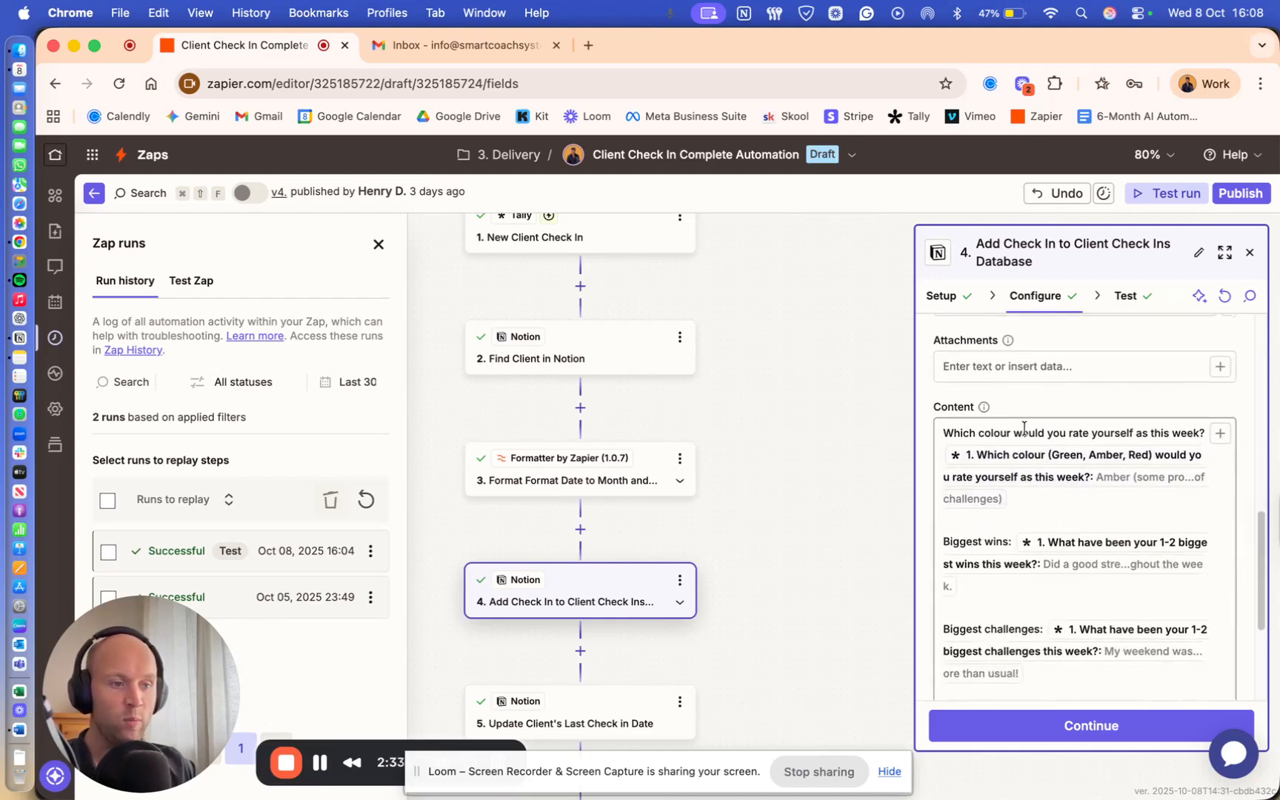
scroll(1031, 427, down, 1)
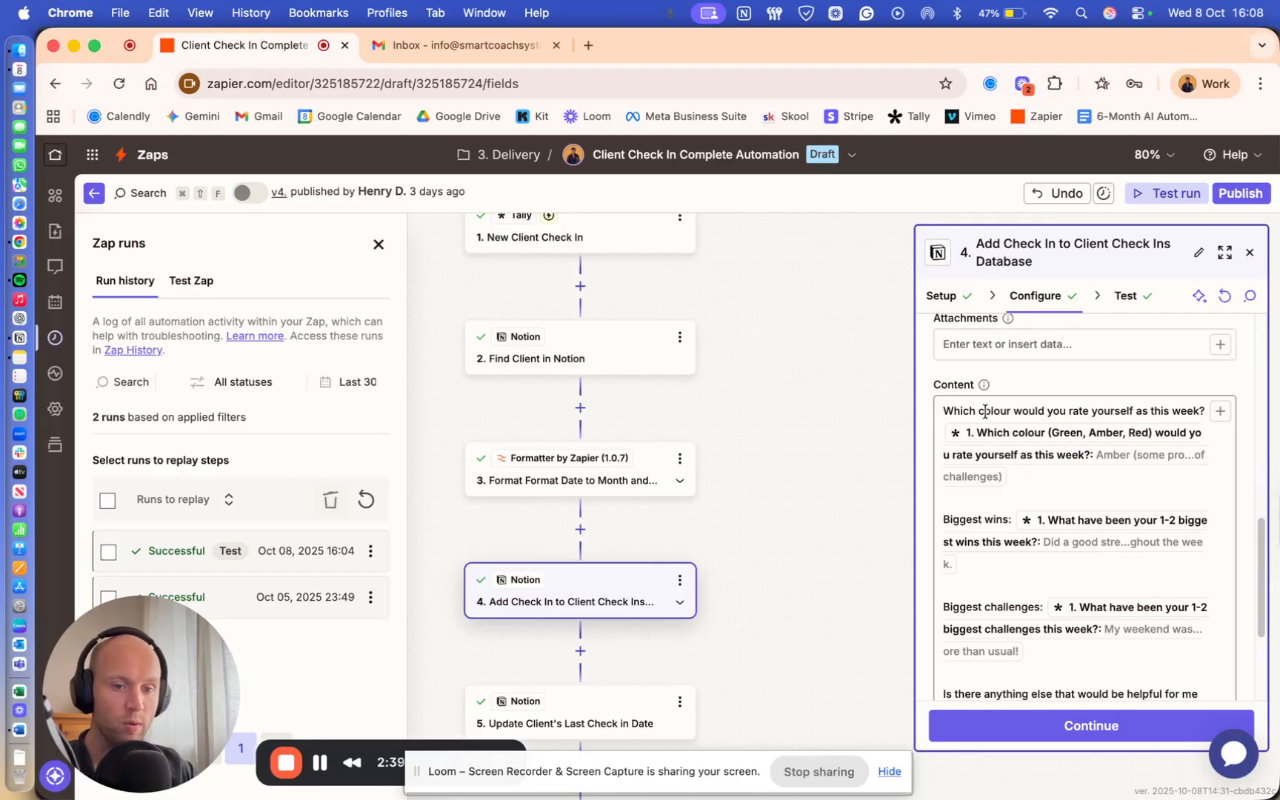
scroll(1008, 409, down, 1)
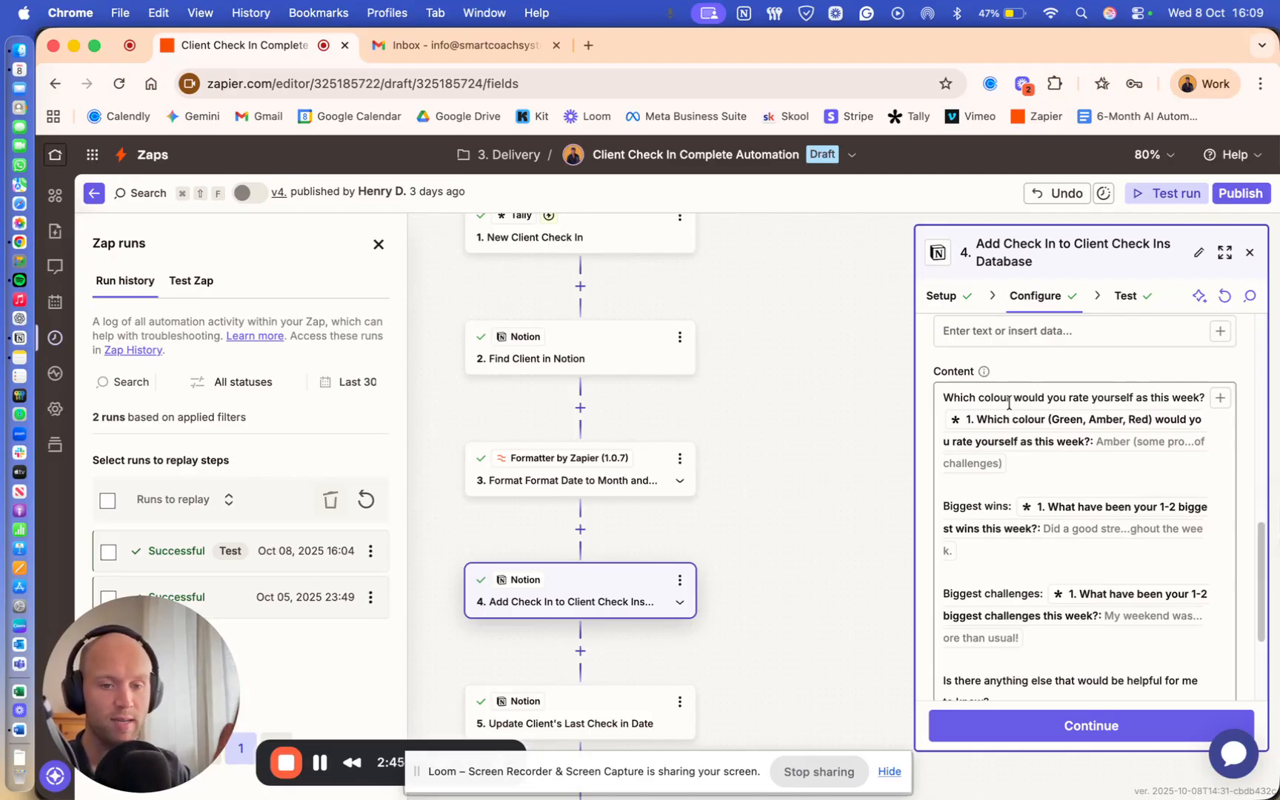
scroll(1009, 404, down, 3)
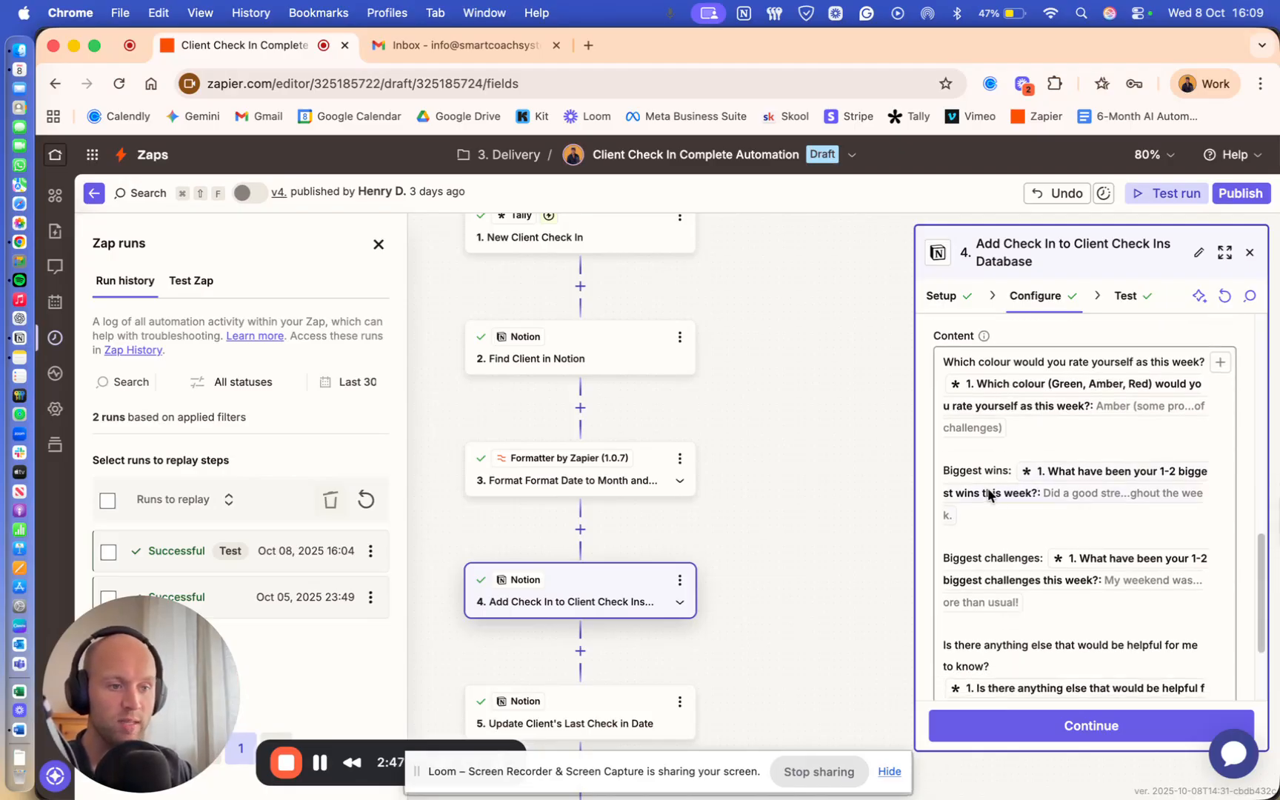
scroll(993, 498, down, 4)
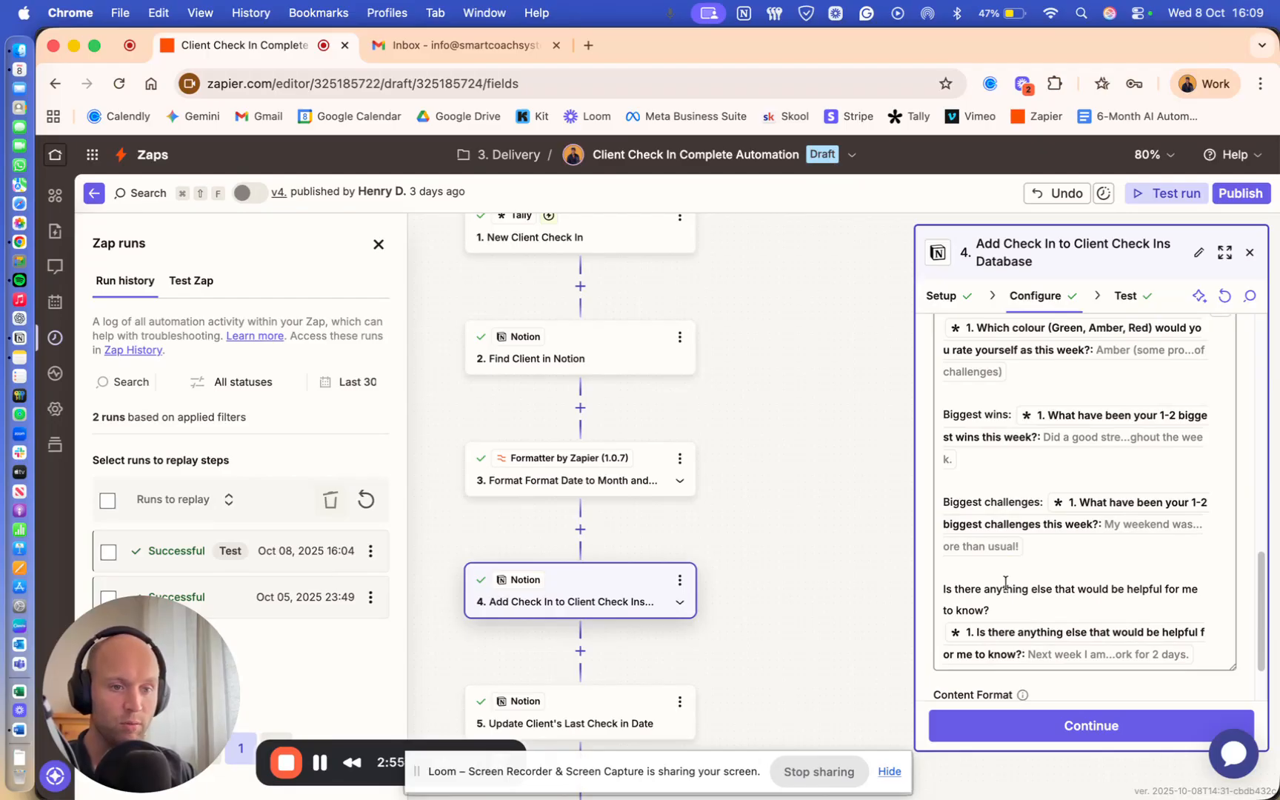
scroll(808, 520, down, 2)
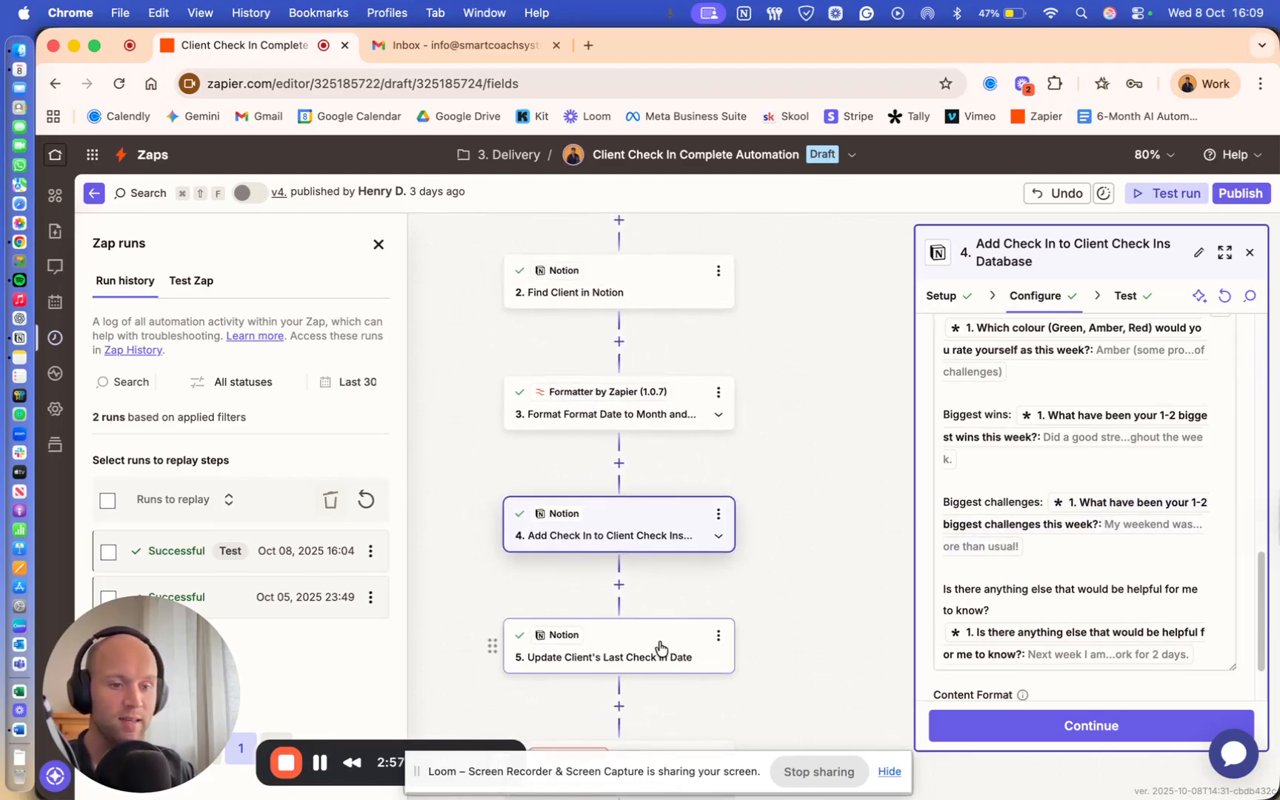
scroll(806, 503, down, 1)
- Check that Update Client's Last Check in Date maps Start Date to 05-10-2025
click(661, 587)
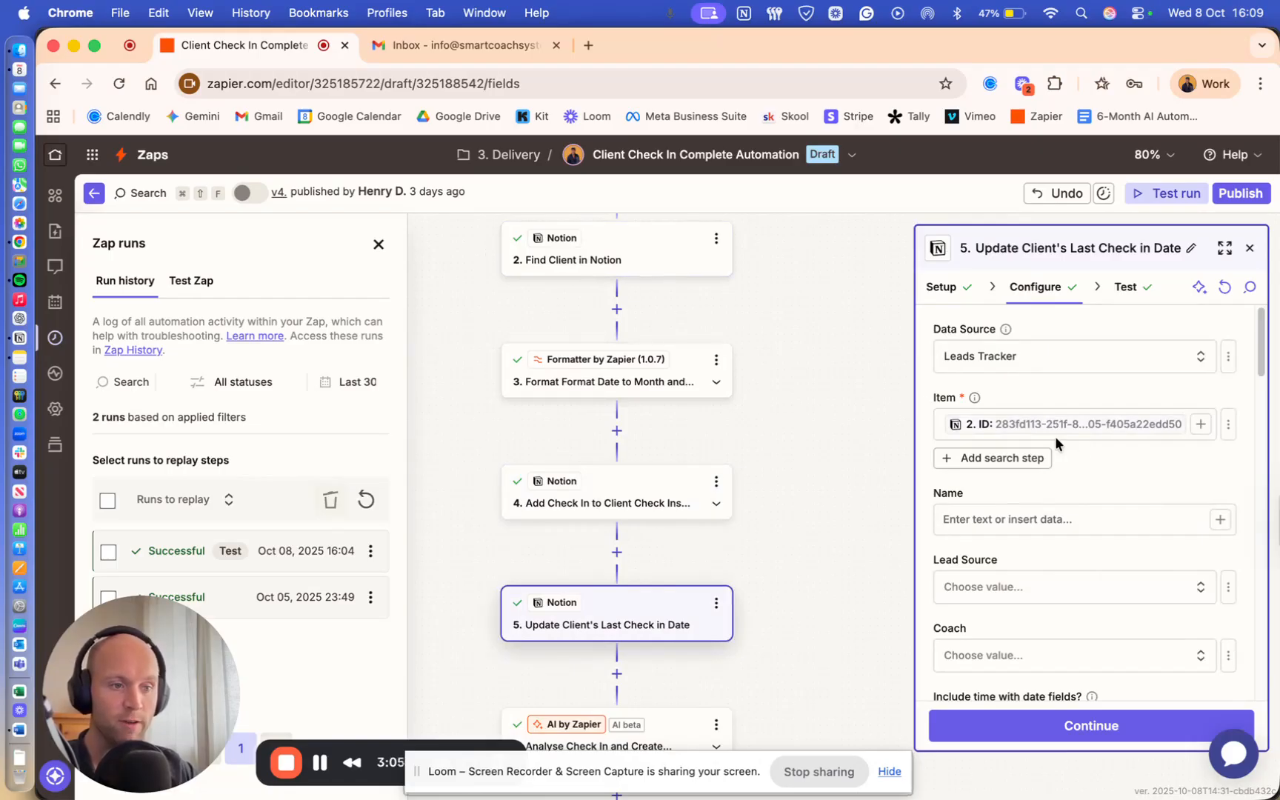
scroll(1080, 440, down, 2)
scroll(1080, 440, down, 5)
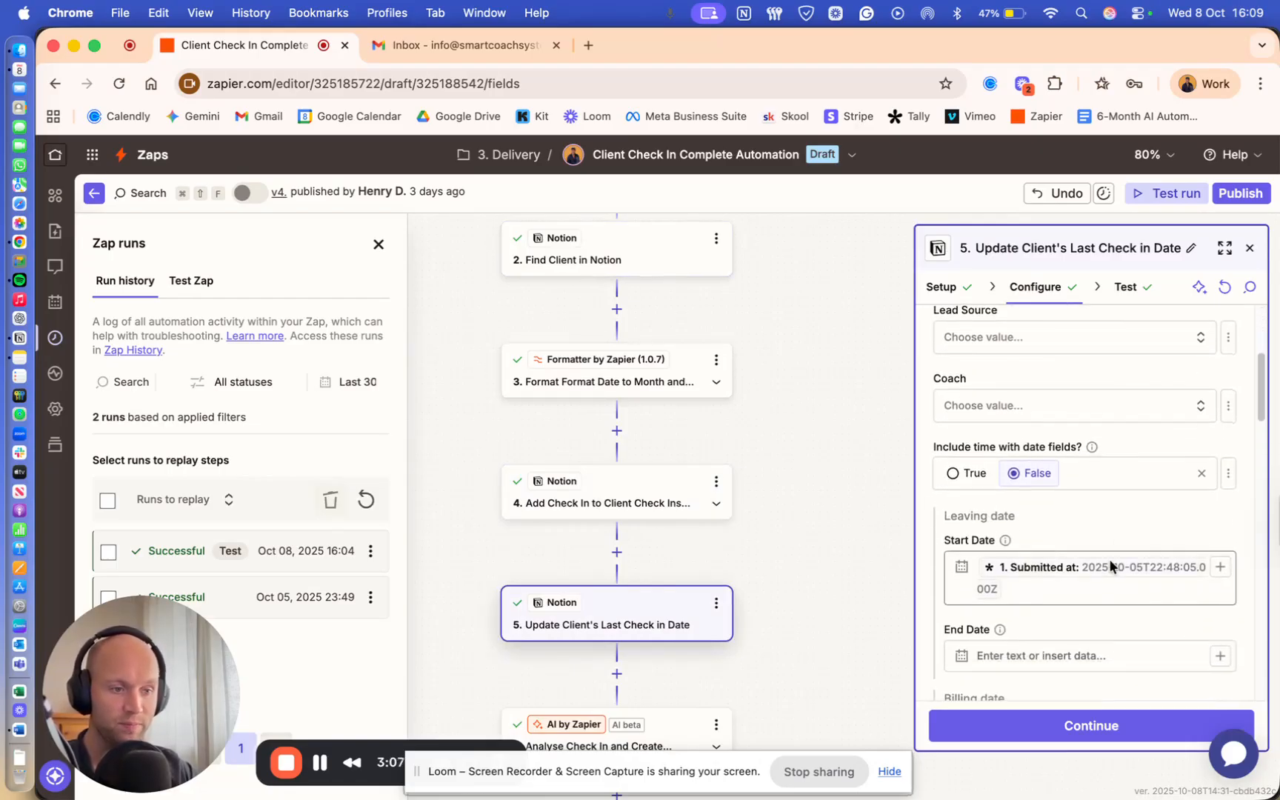
scroll(1100, 519, down, 15)
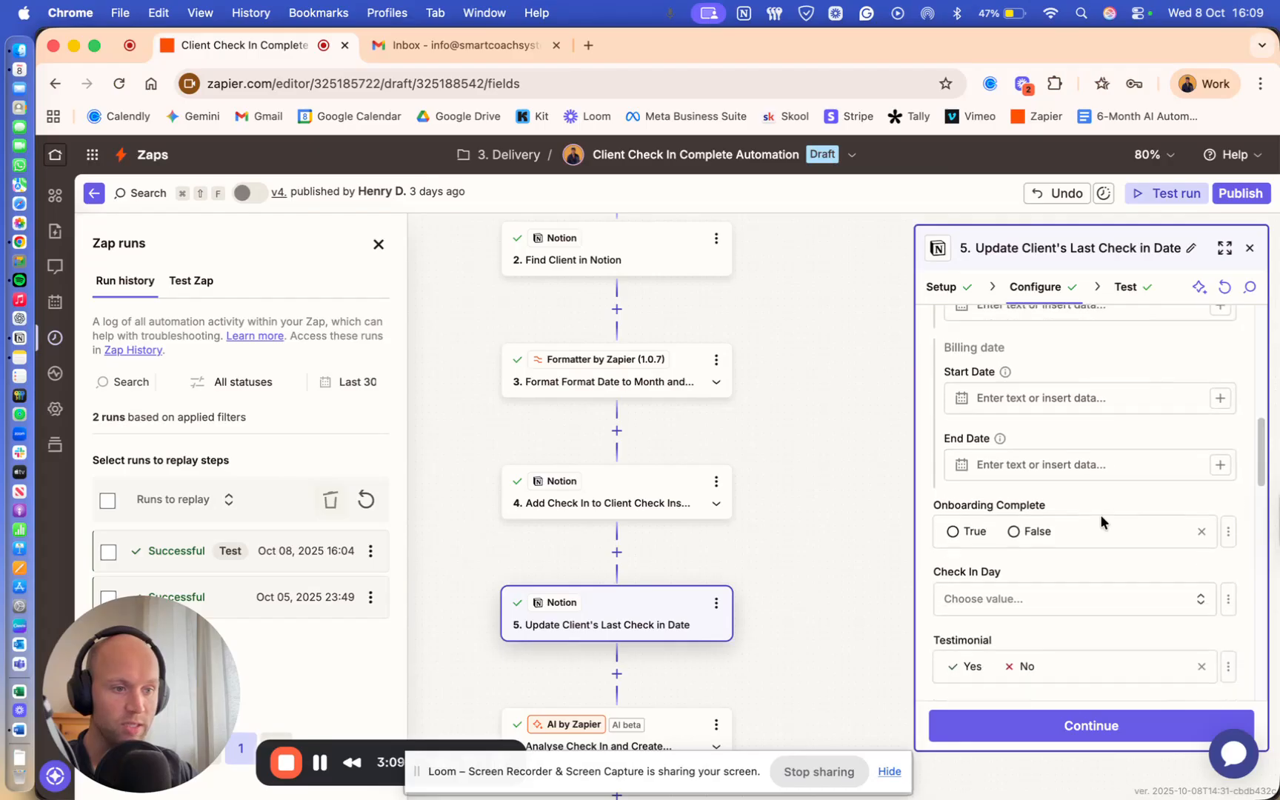
scroll(1101, 519, down, 9)
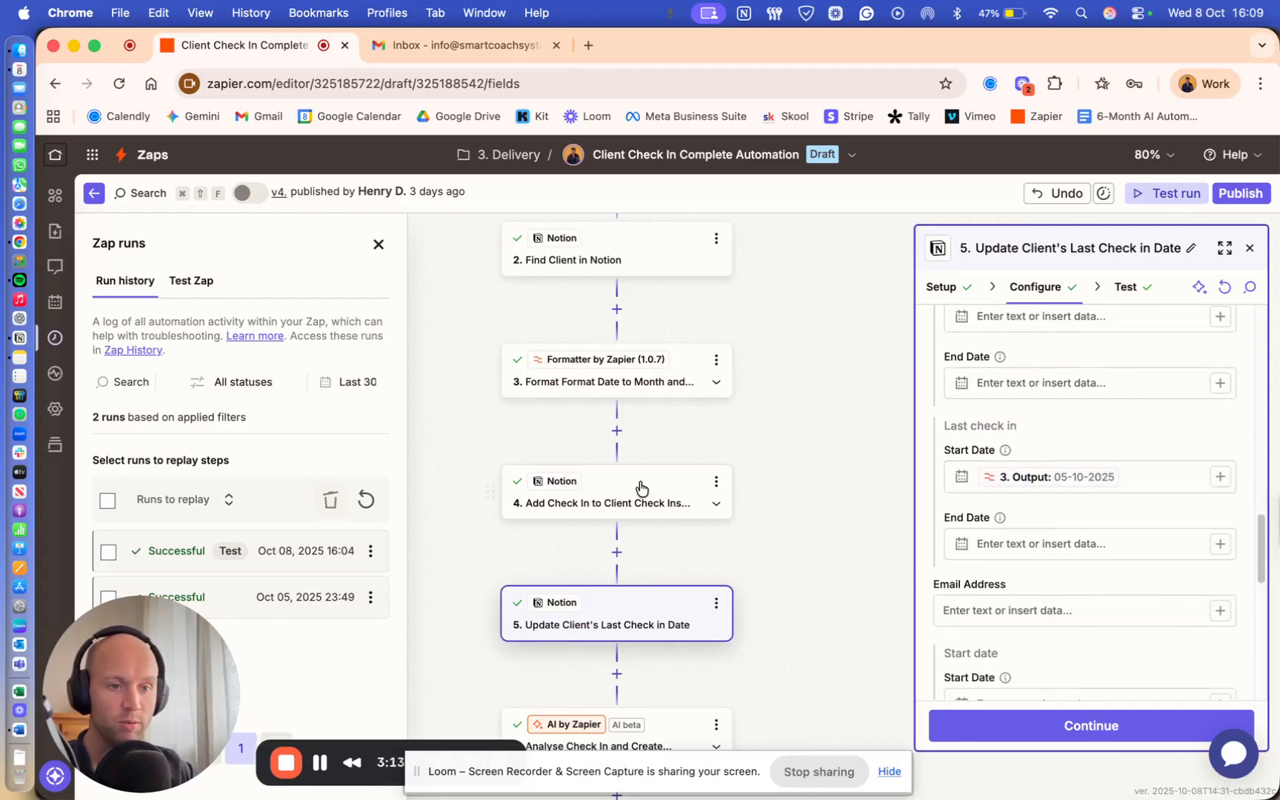
- Bring up the Analyse Check In and Create Recommendations AI step's settings
scroll(753, 483, down, 5)
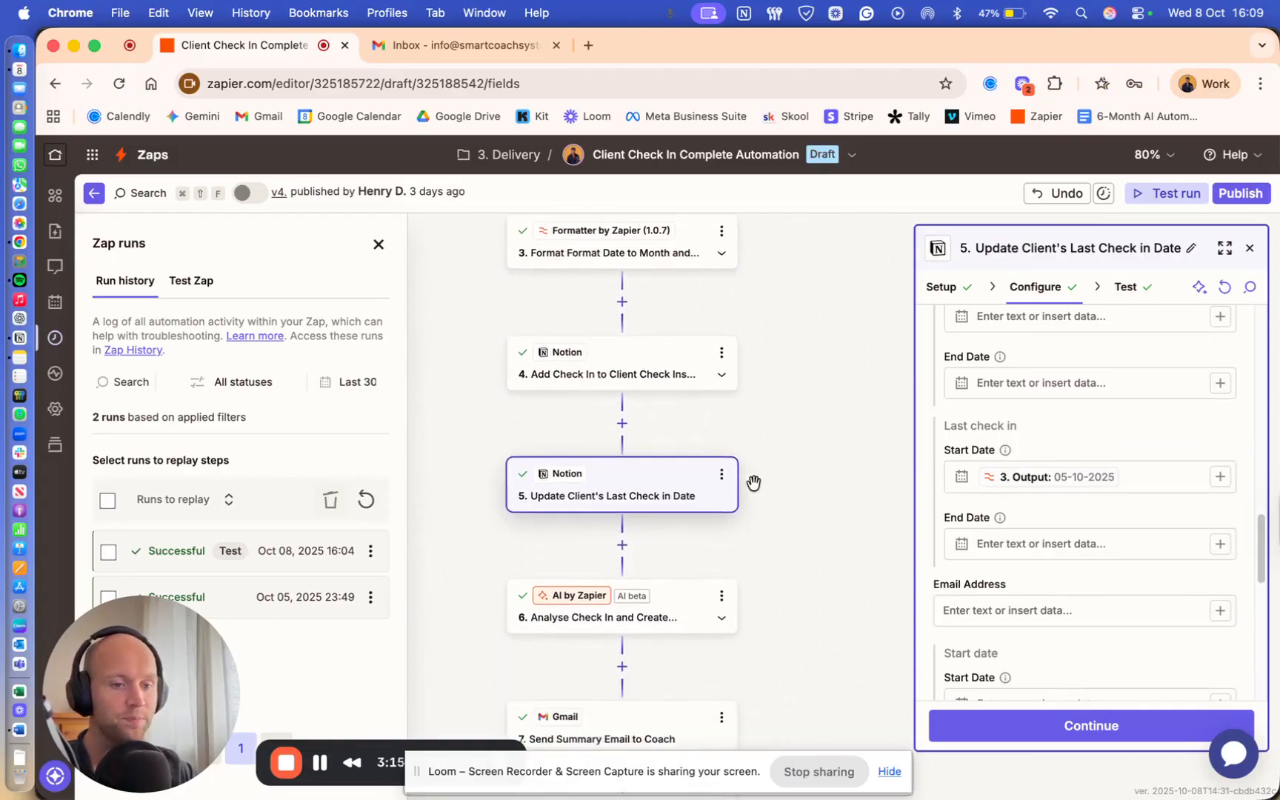
scroll(753, 483, down, 1)
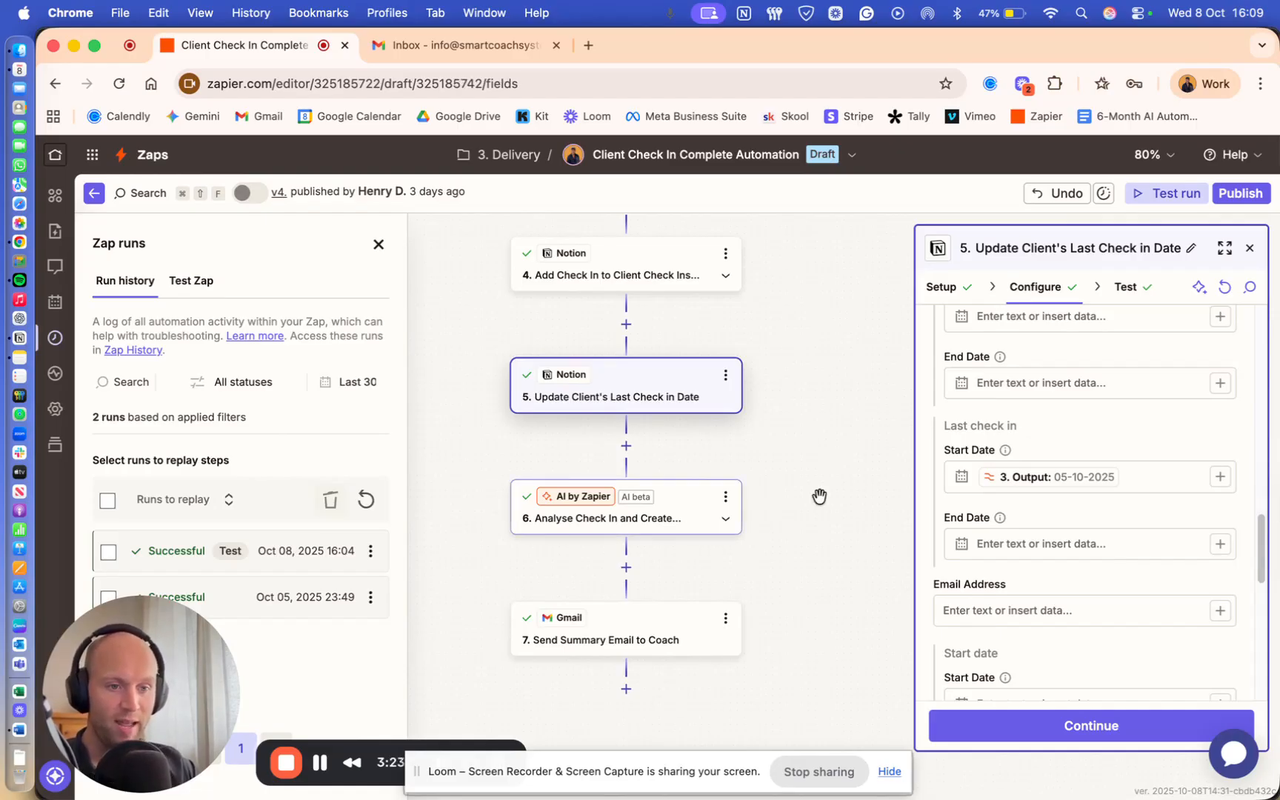
click(696, 517)
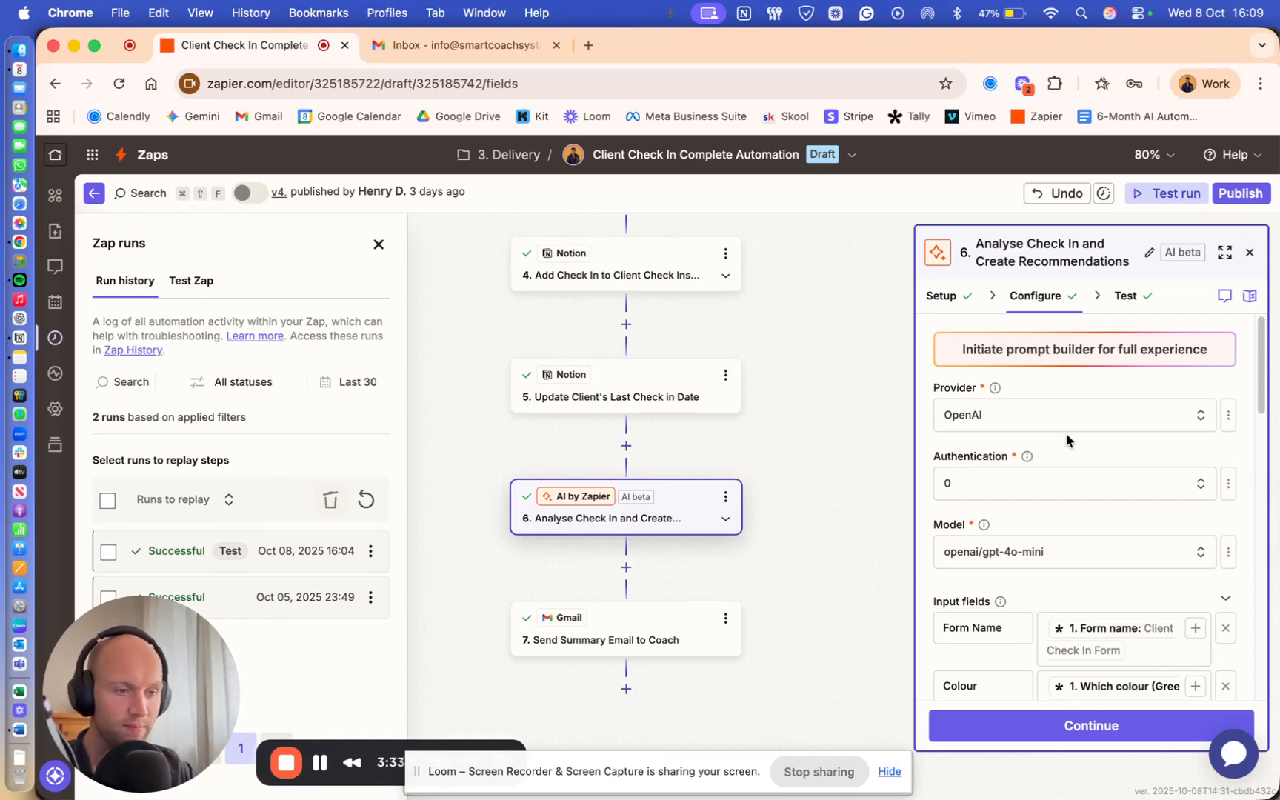
scroll(1066, 433, down, 2)
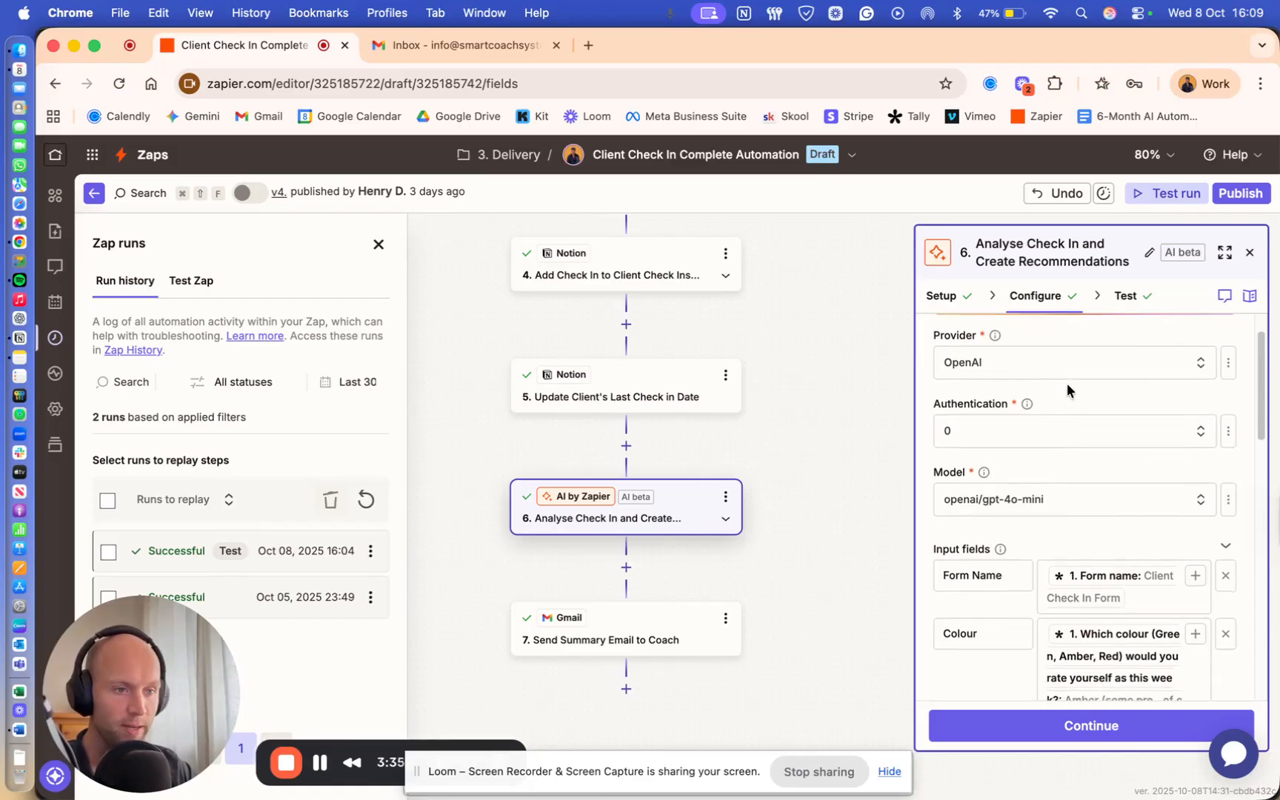
scroll(1067, 383, down, 2)
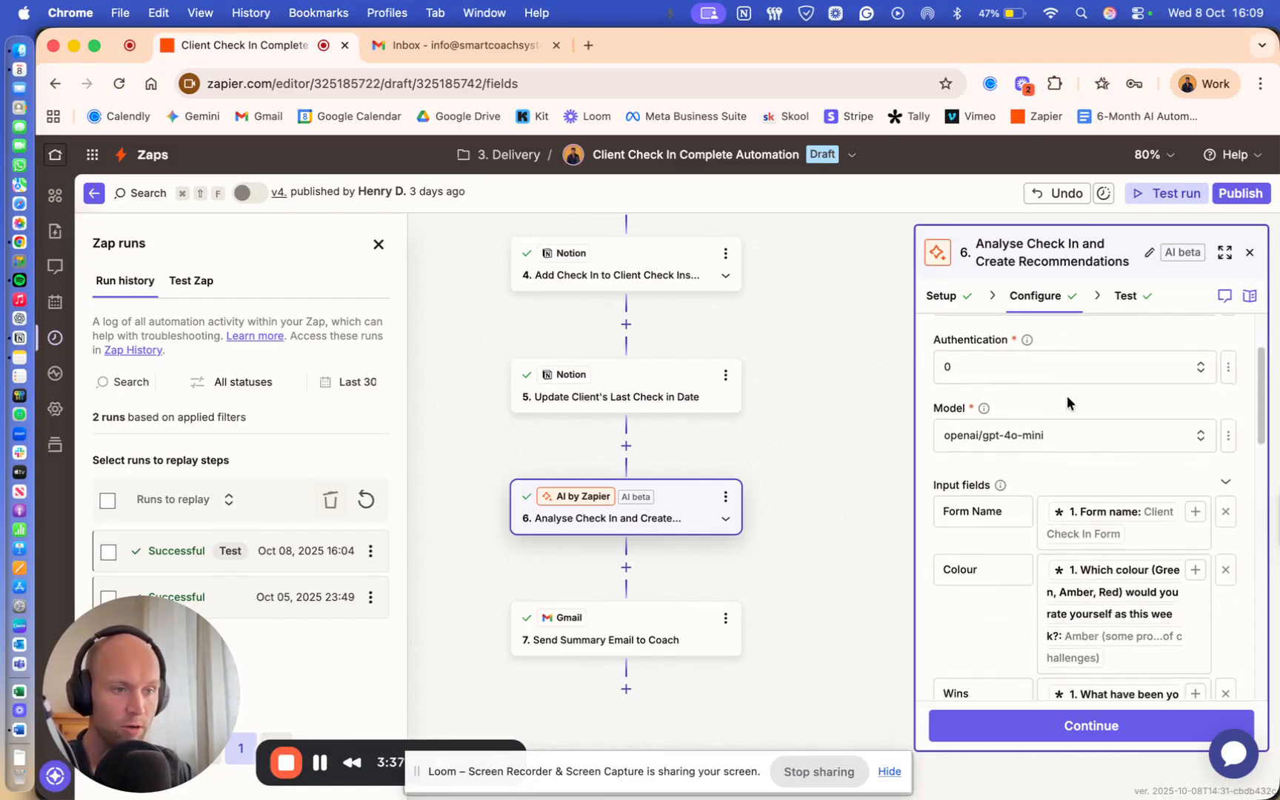
scroll(1067, 400, down, 2)
scroll(1066, 383, down, 2)
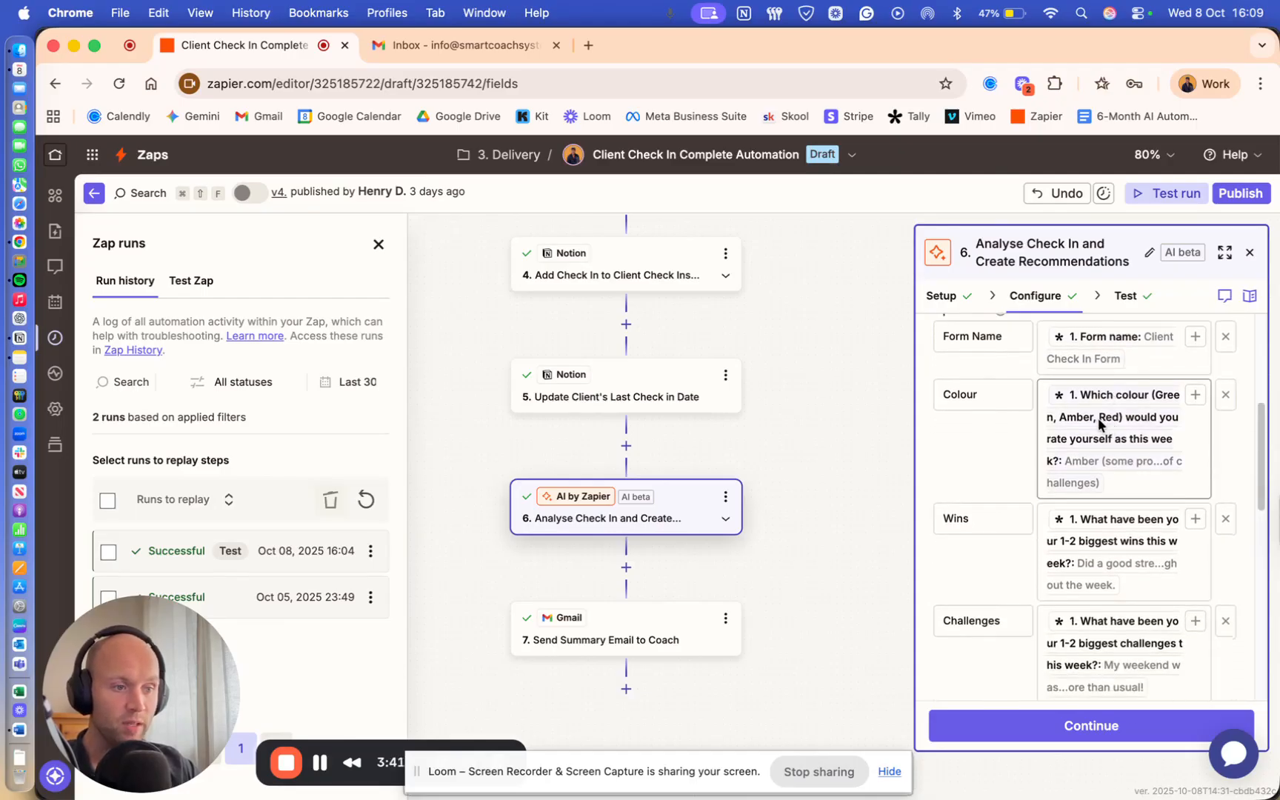
scroll(1098, 421, down, 2)
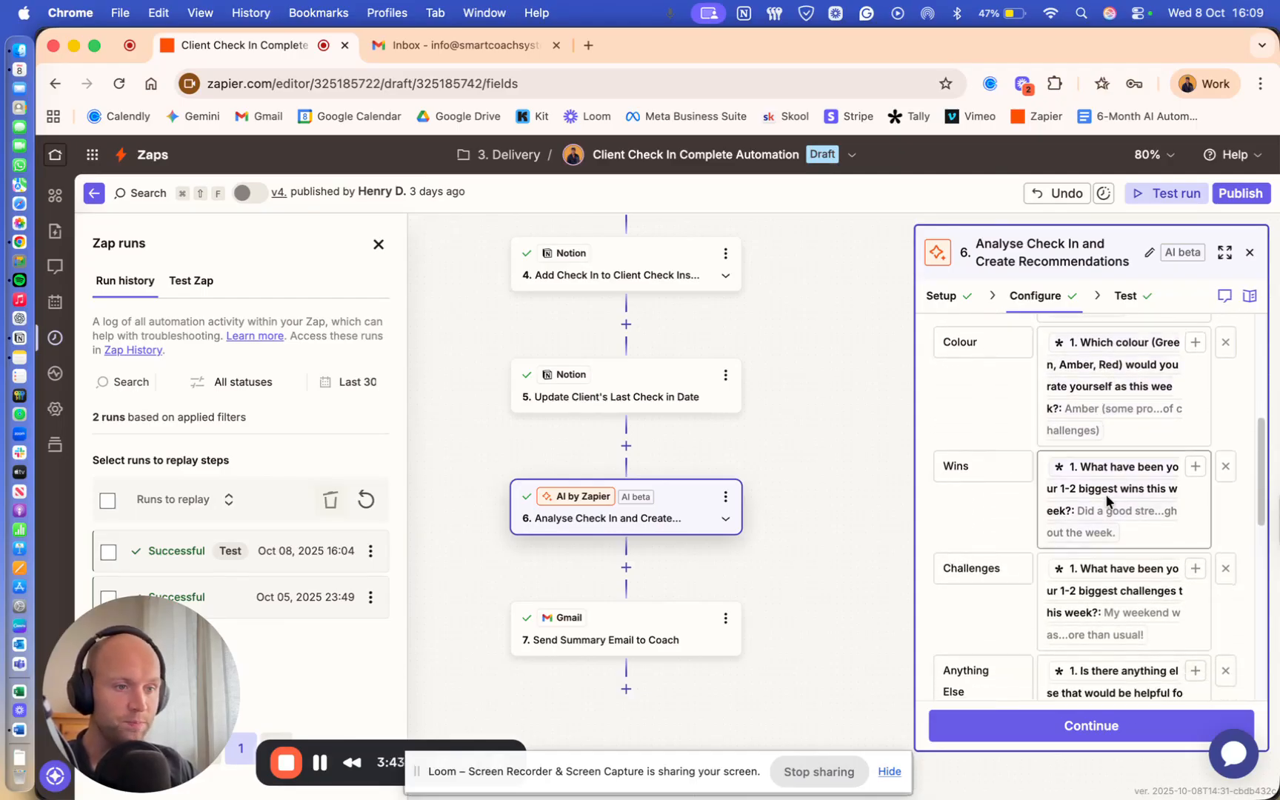
scroll(1105, 492, down, 1)
scroll(1106, 490, down, 5)
scroll(1090, 580, down, 7)
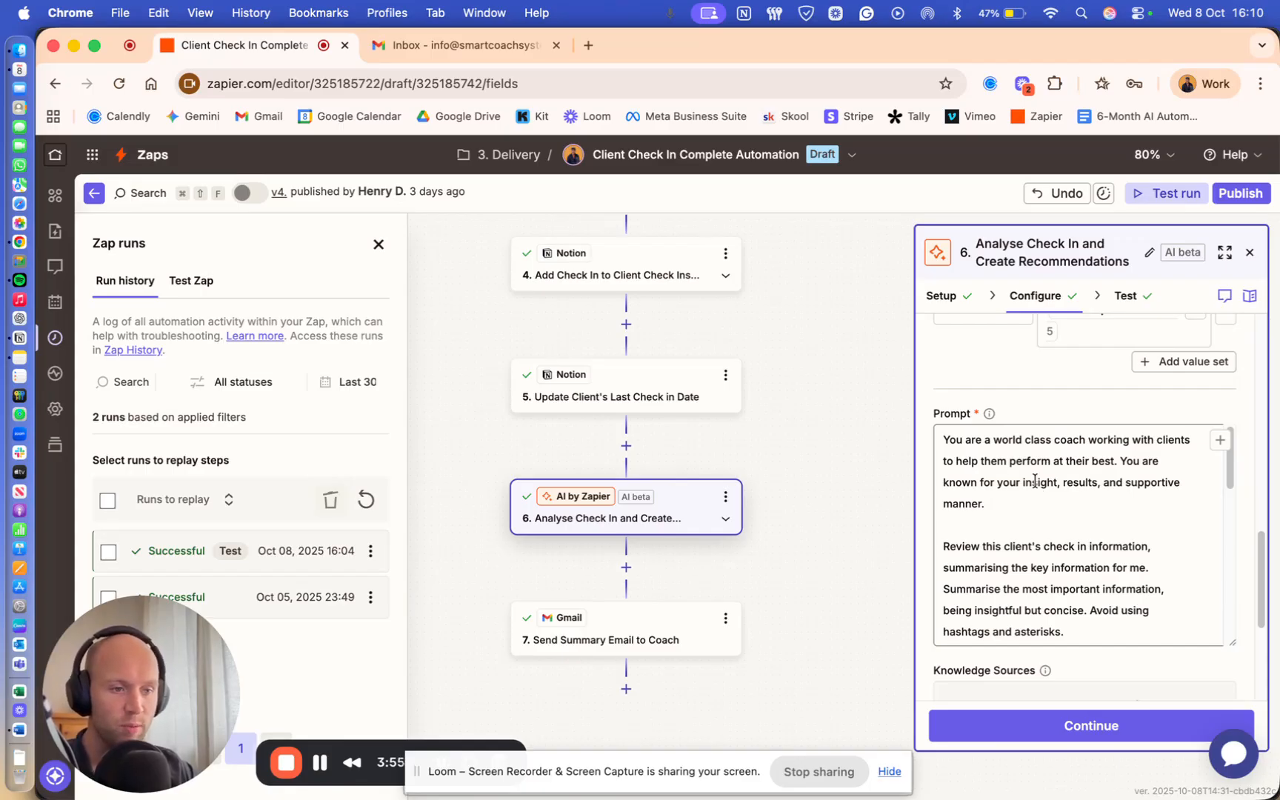
scroll(1034, 482, down, 2)
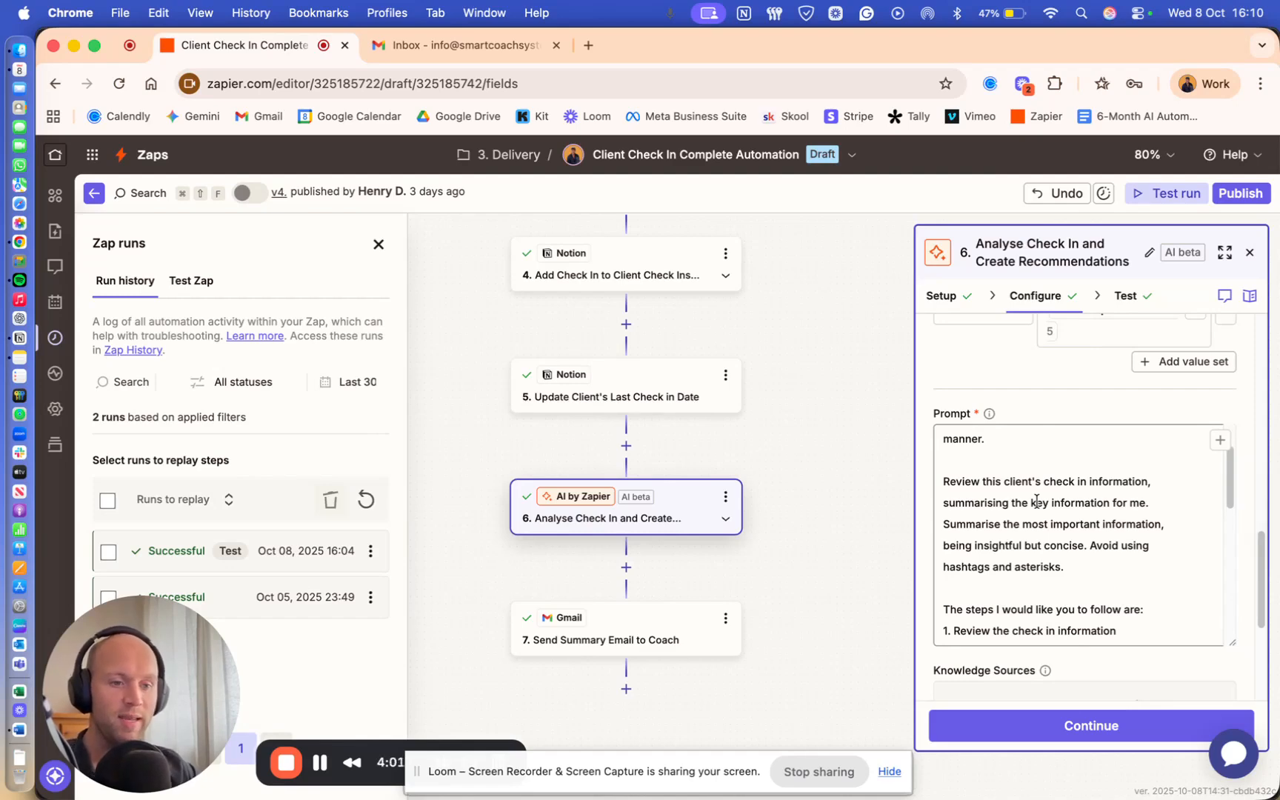
scroll(1041, 501, down, 3)
scroll(1045, 502, down, 3)
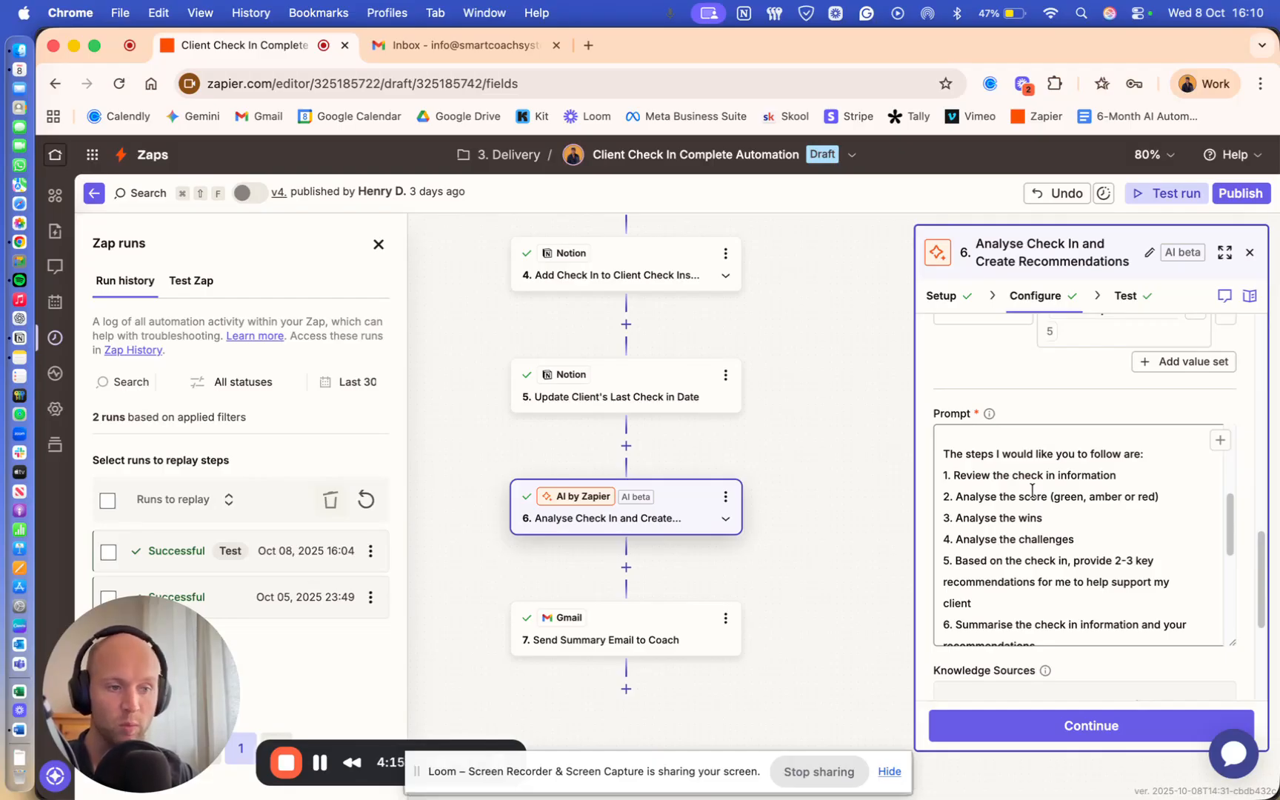
scroll(1032, 490, down, 3)
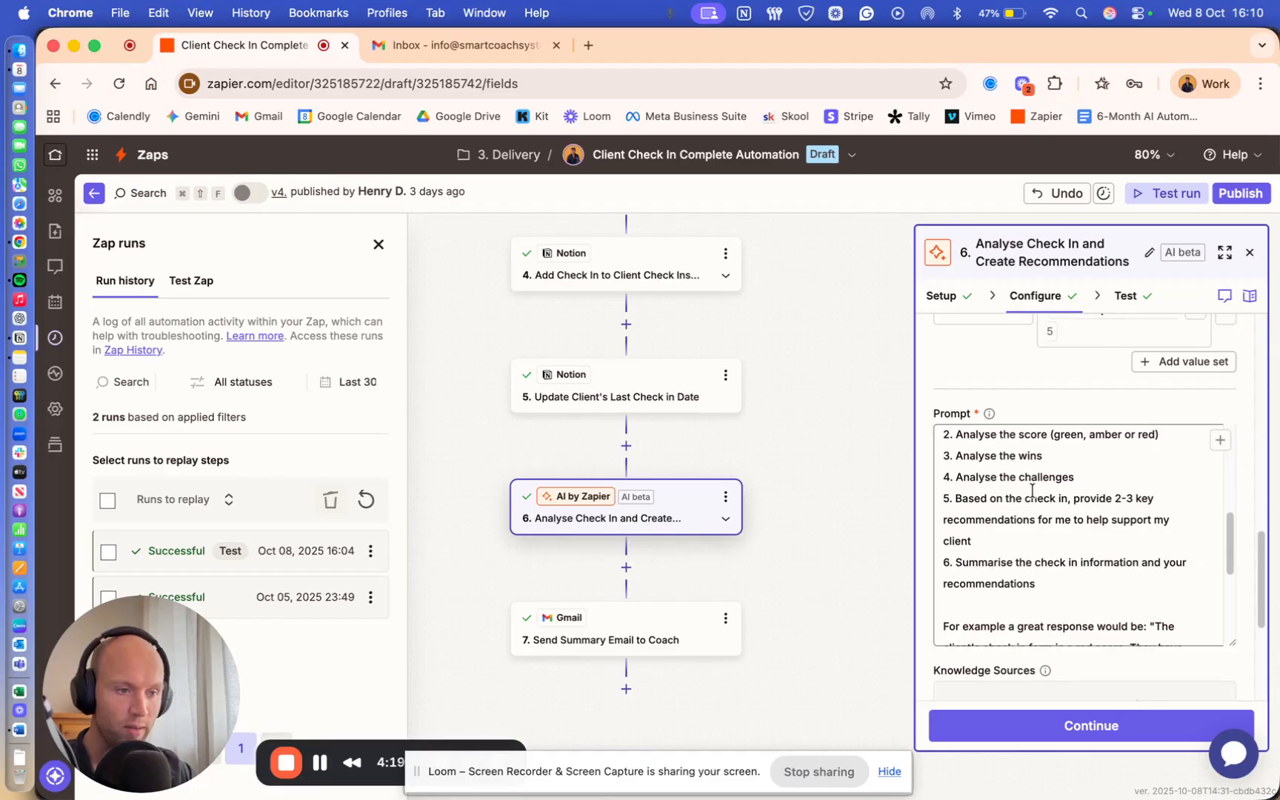
scroll(1032, 491, down, 3)
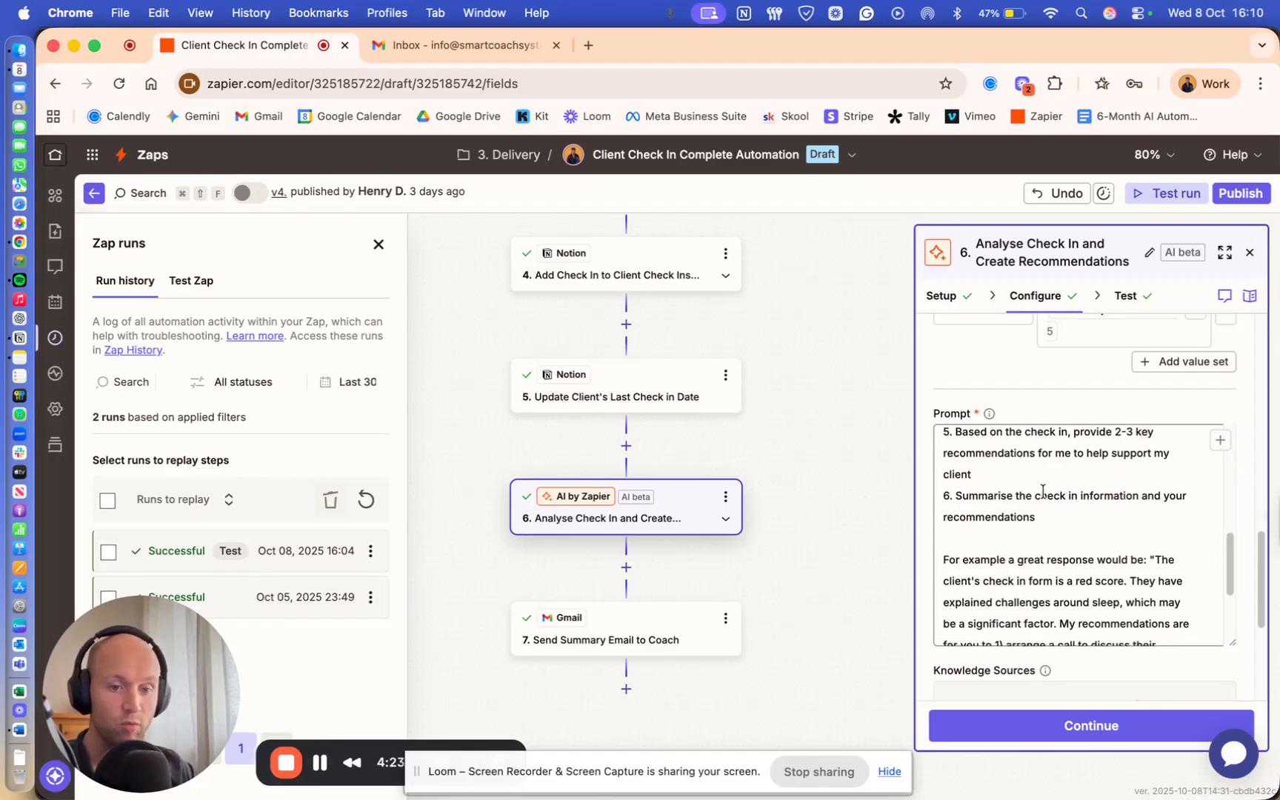
scroll(1042, 491, down, 3)
scroll(1048, 491, down, 2)
scroll(1048, 492, down, 1)
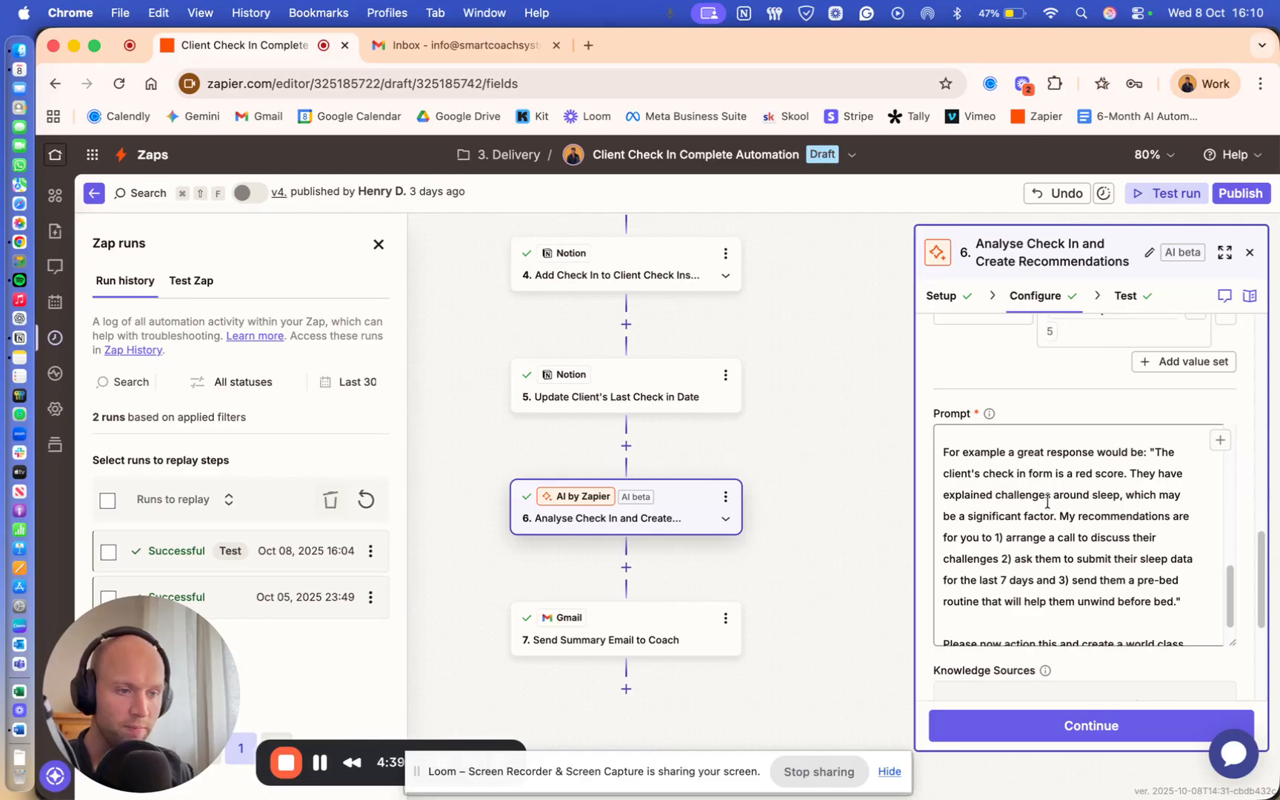
scroll(1047, 496, down, 1)
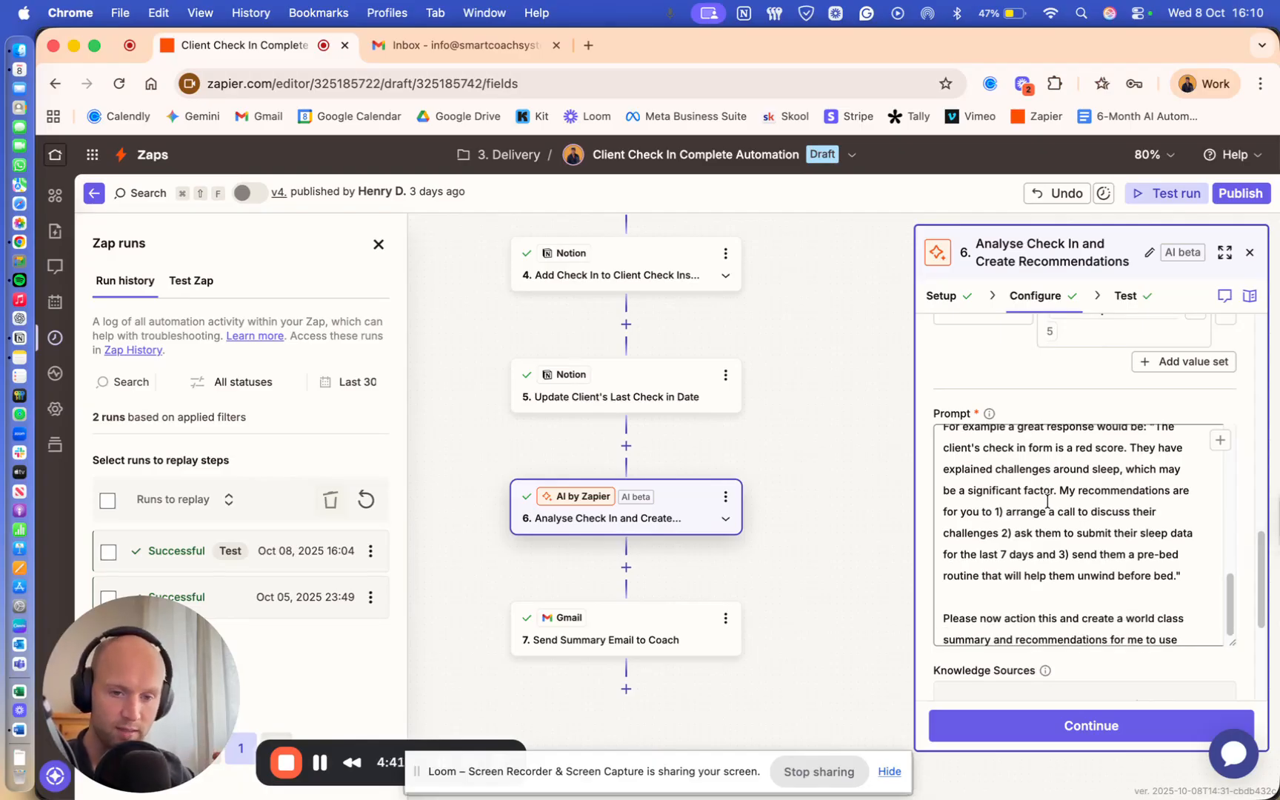
scroll(1047, 502, down, 2)
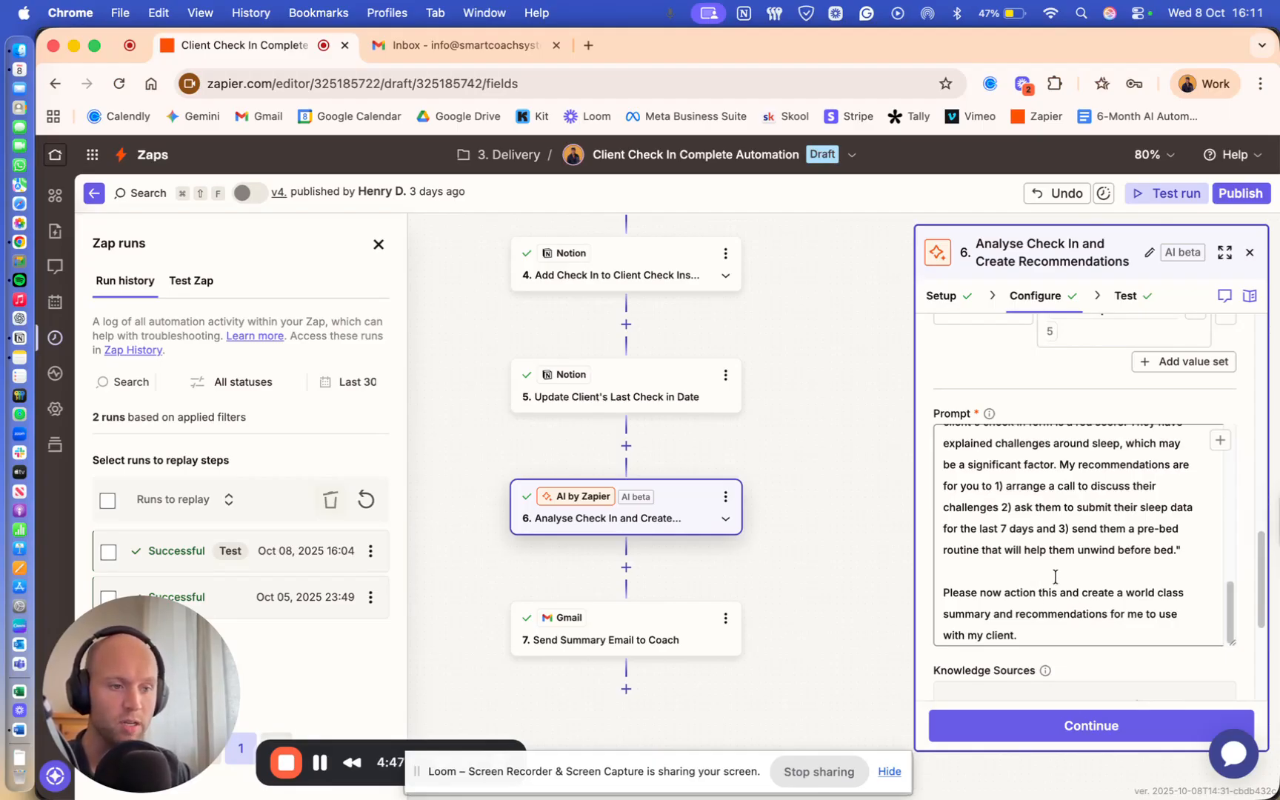
- Rerun the AI analysis step's test to generate a new client summary
click(1072, 725)
click(1077, 498)
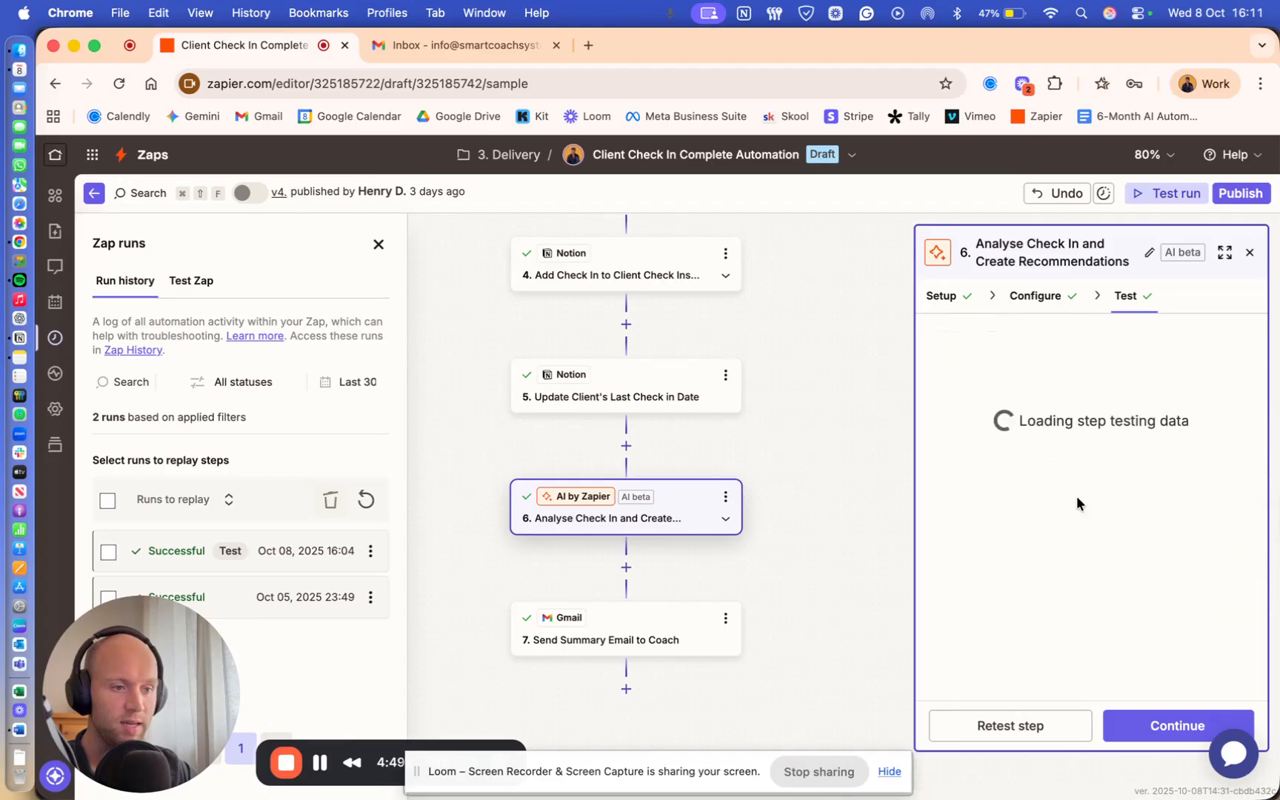
click(1029, 724)
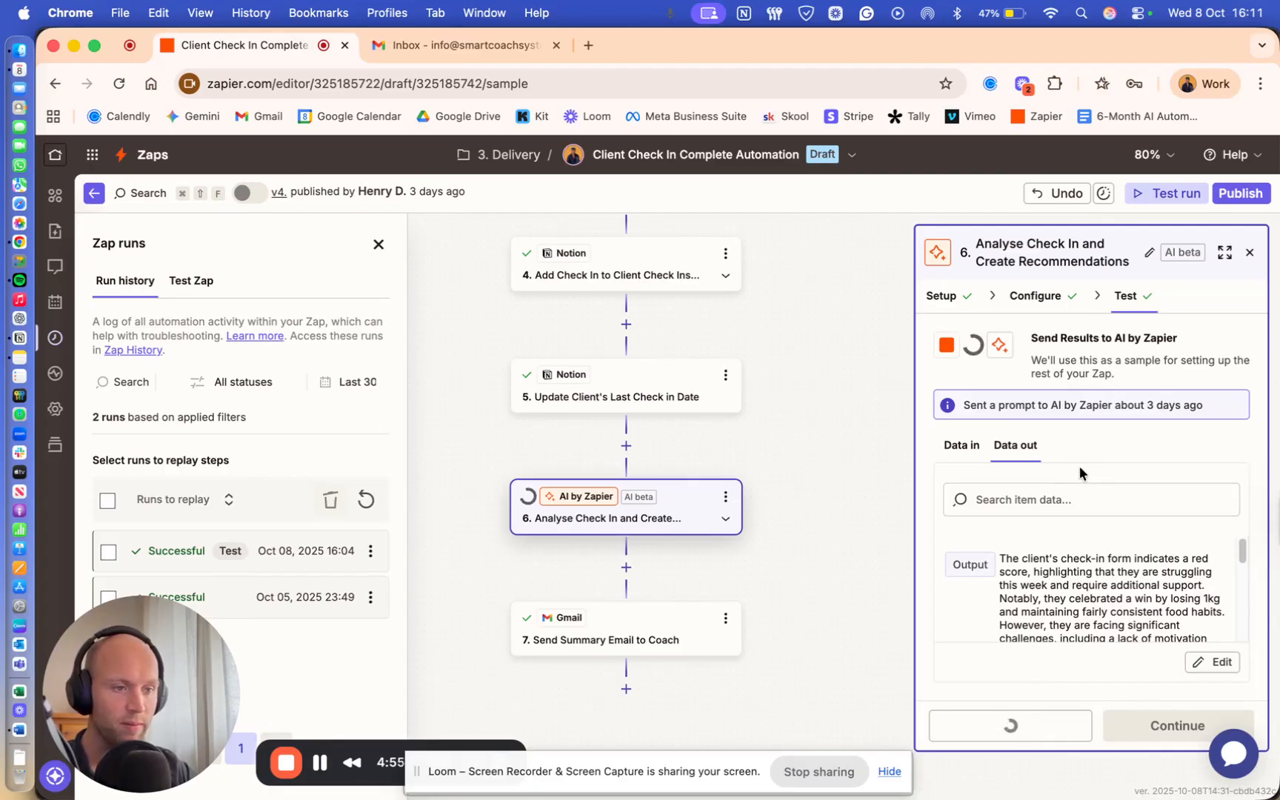
scroll(1074, 563, down, 1)
scroll(1075, 563, up, 1)
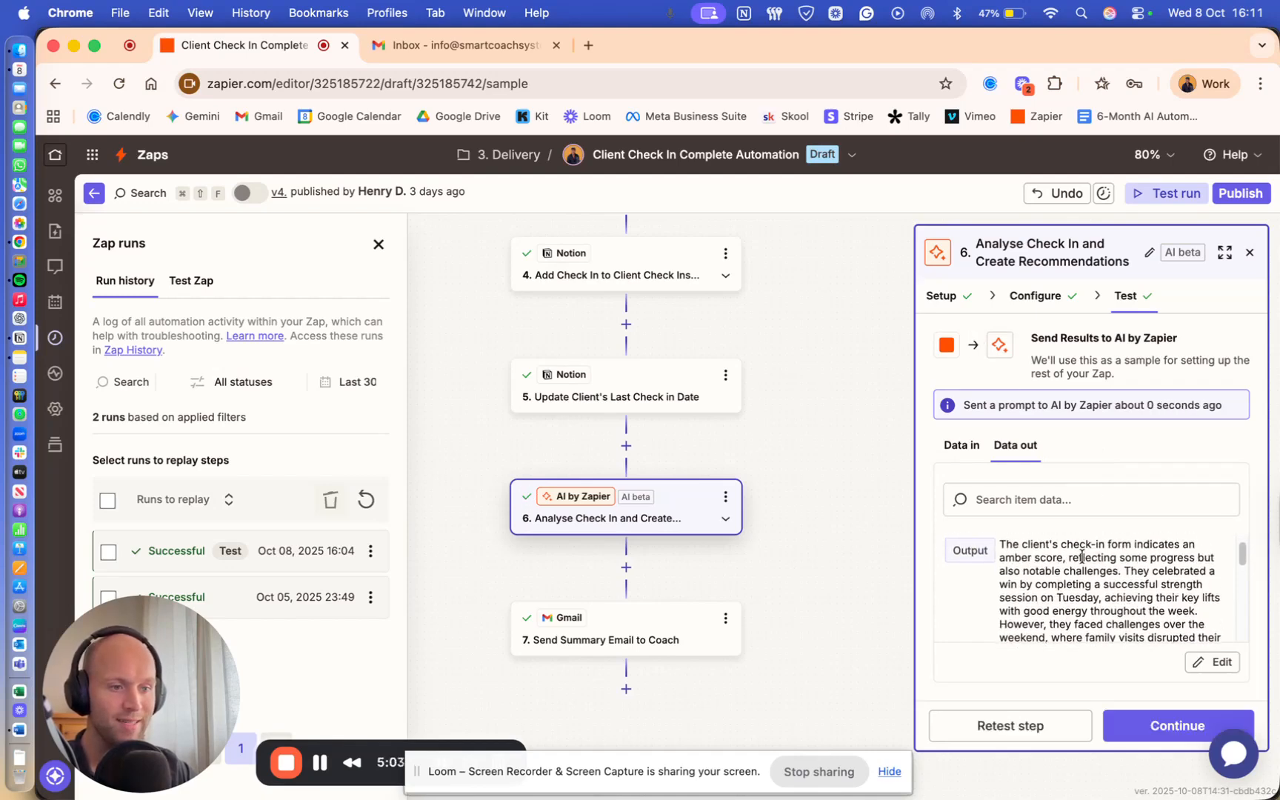
- Read the AI output's amber-score summary and its three recommended actions
scroll(1090, 557, down, 1)
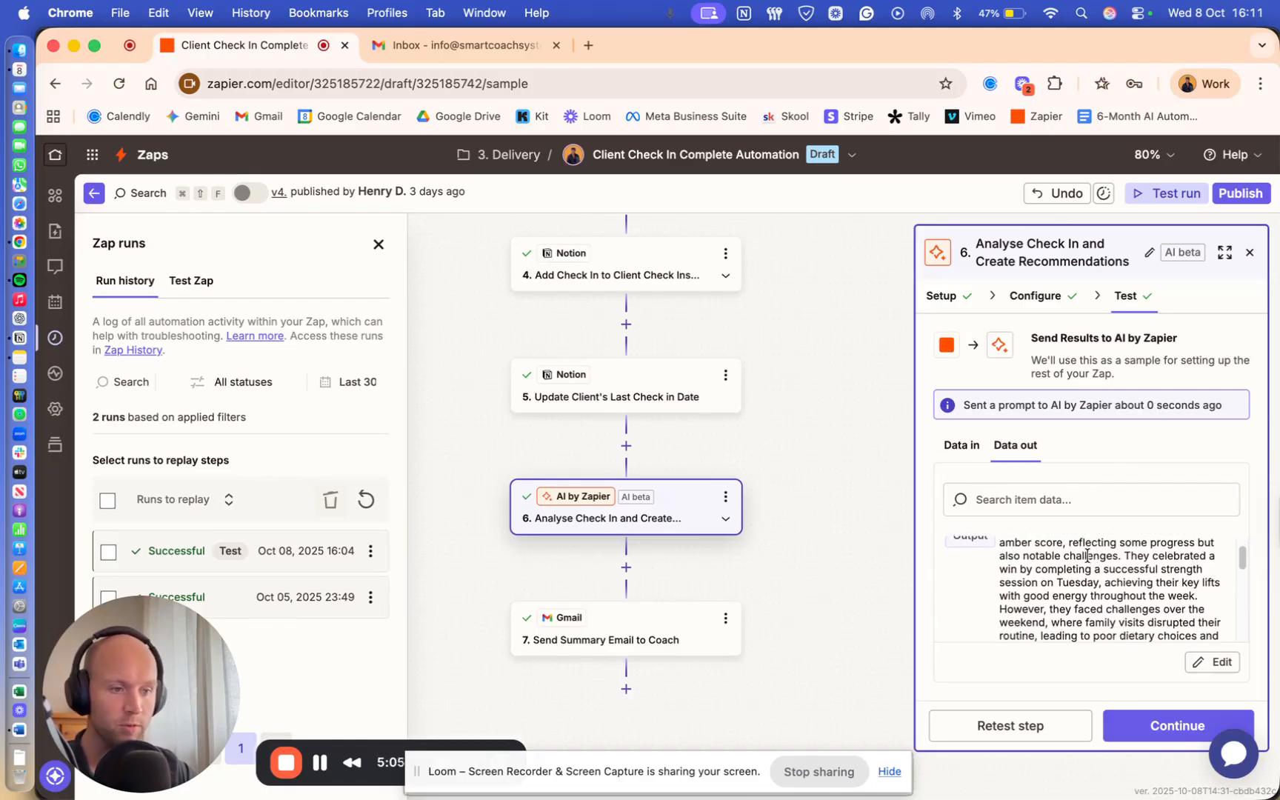
scroll(1087, 556, down, 1)
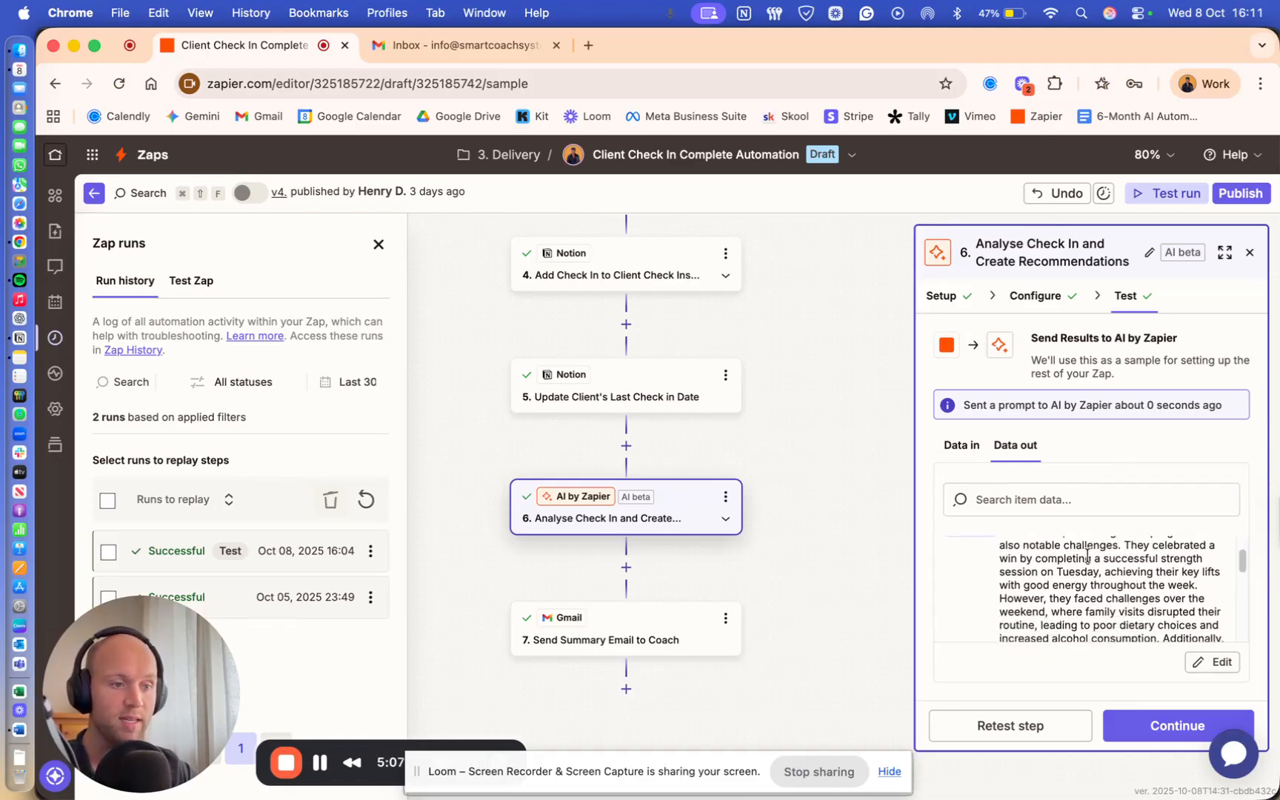
scroll(1087, 556, down, 1)
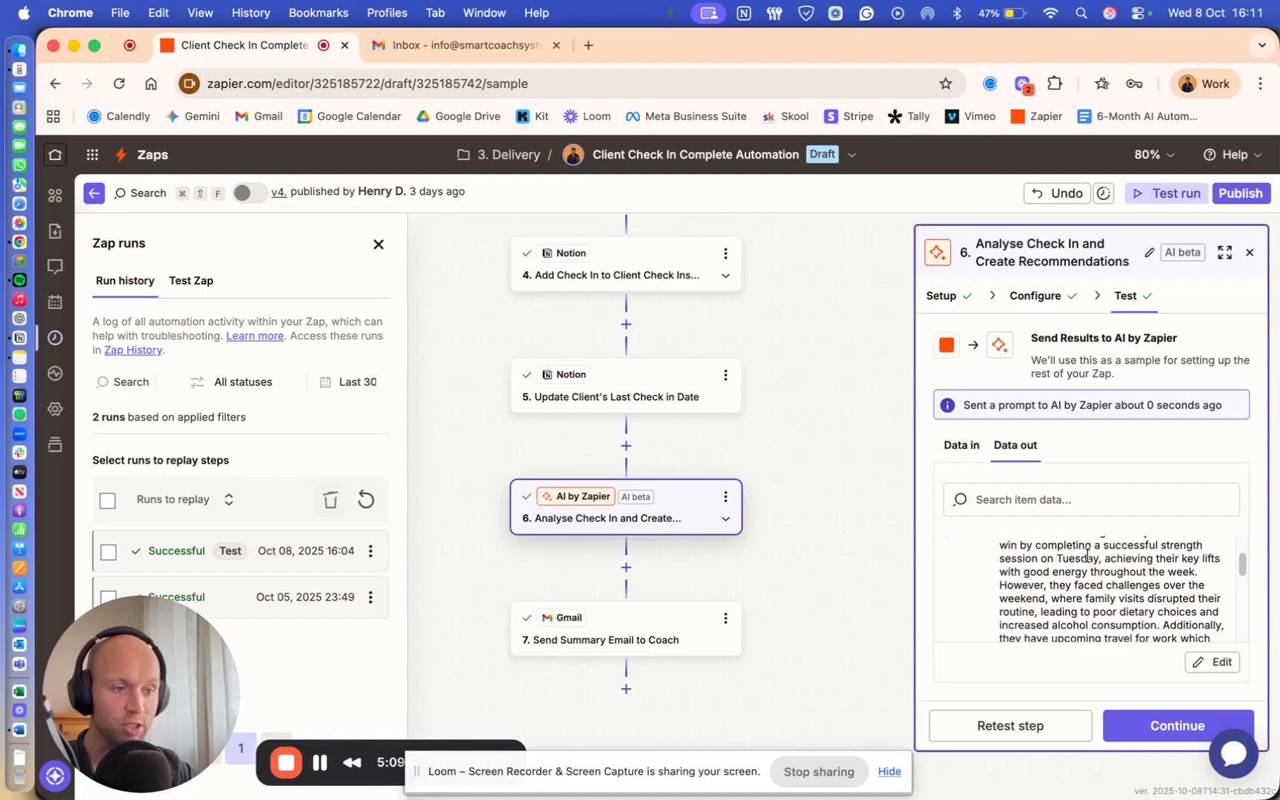
scroll(1087, 556, down, 1)
scroll(1086, 555, down, 1)
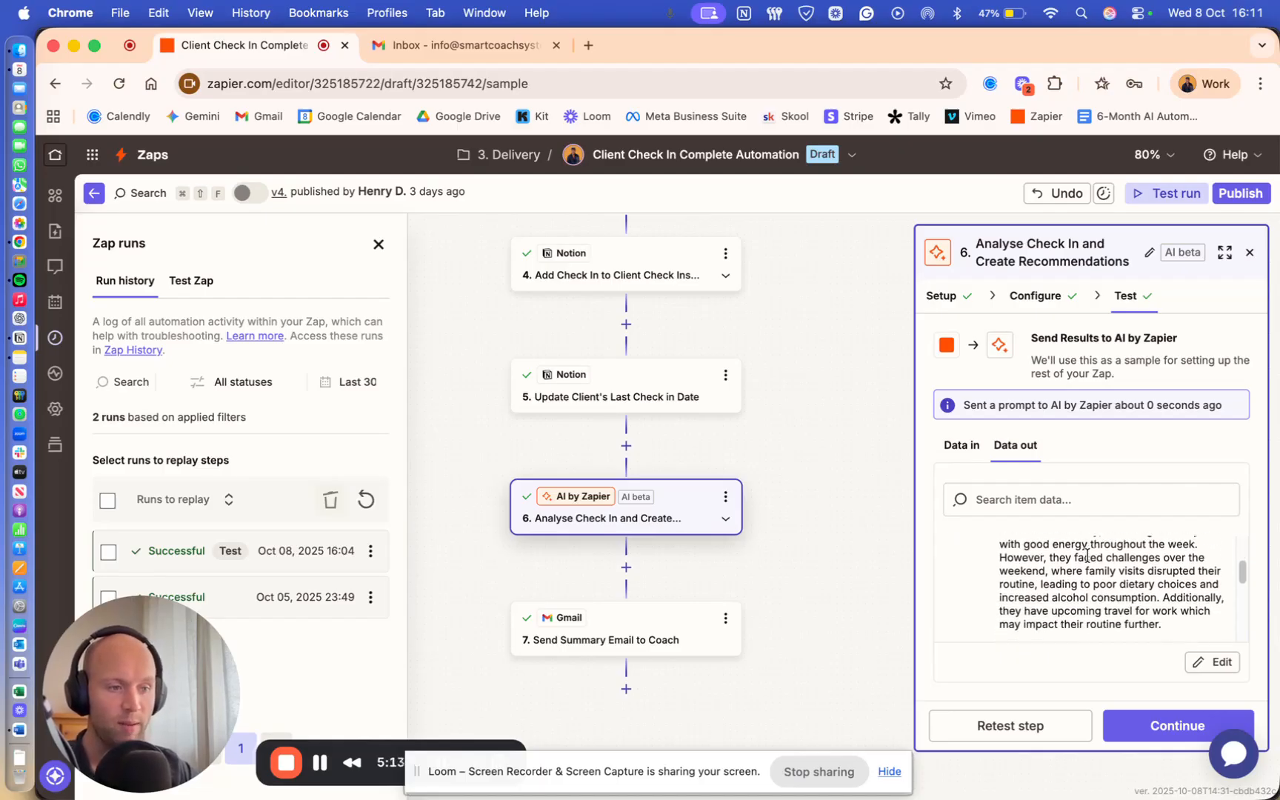
scroll(1087, 556, down, 1)
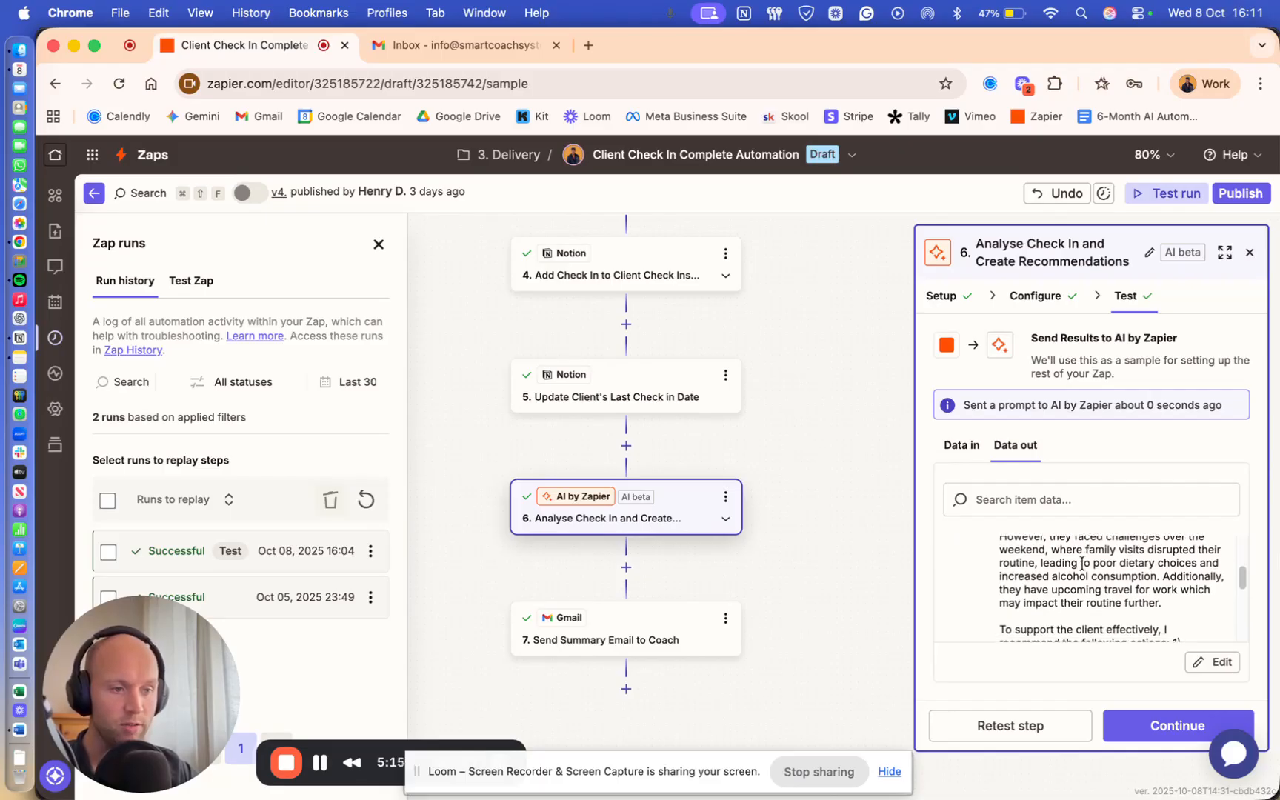
scroll(1082, 563, down, 1)
scroll(1082, 565, down, 1)
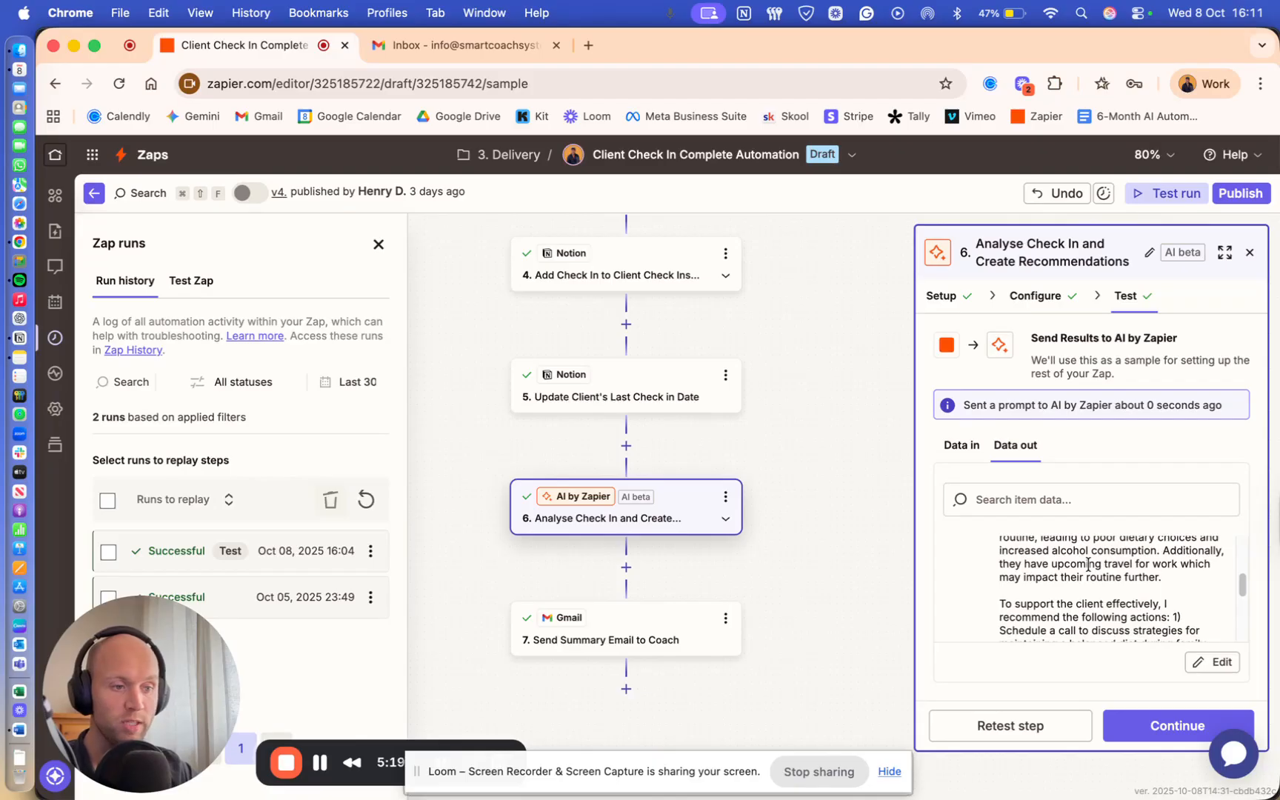
scroll(1086, 565, down, 3)
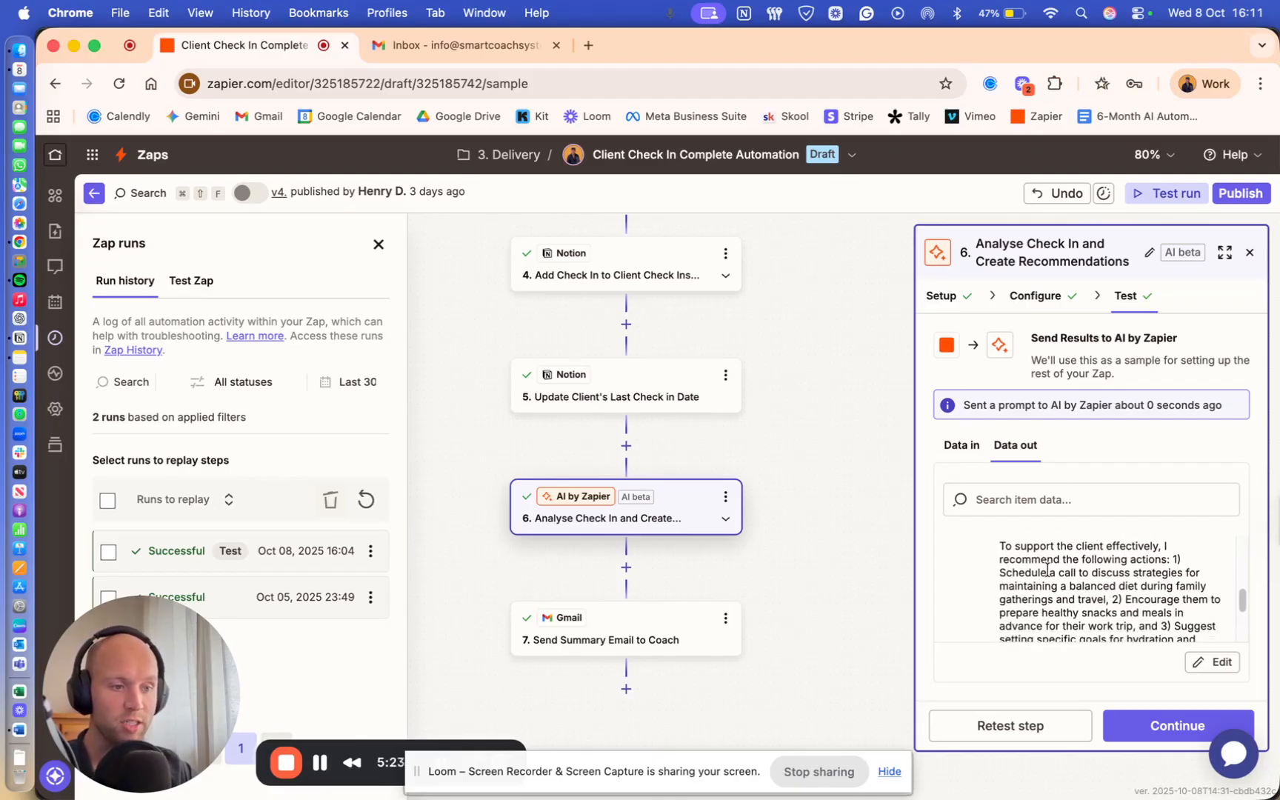
scroll(1091, 573, down, 3)
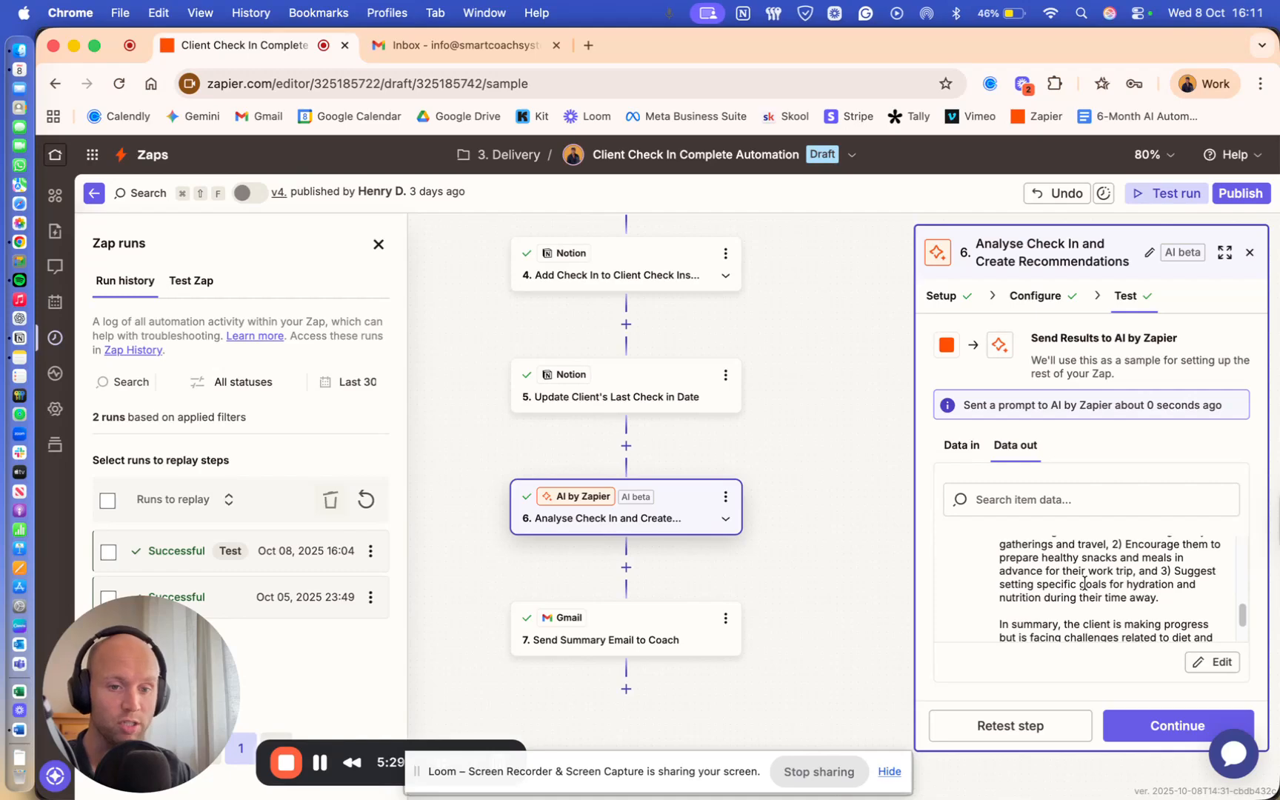
scroll(1086, 582, down, 2)
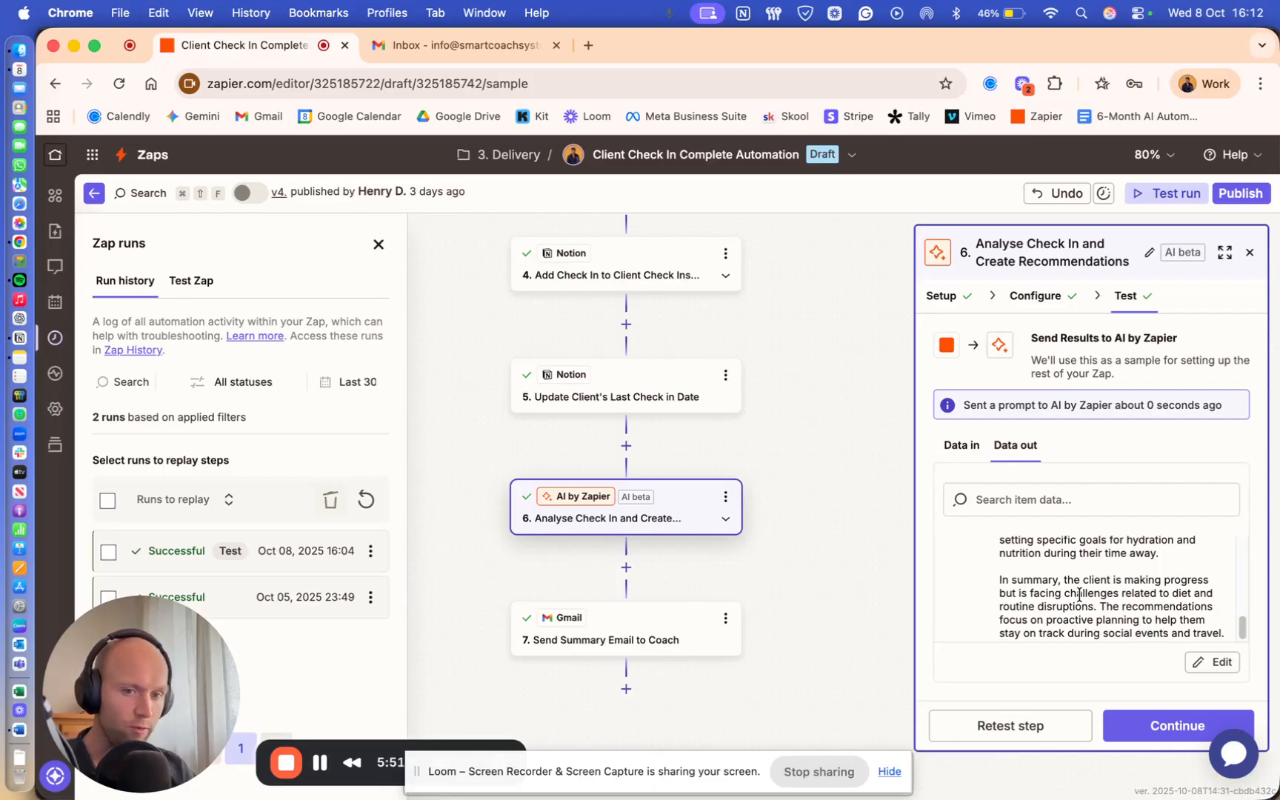
- View the latest successful test run of Send Summary Email to Coach, confirming the Gmail send
click(641, 630)
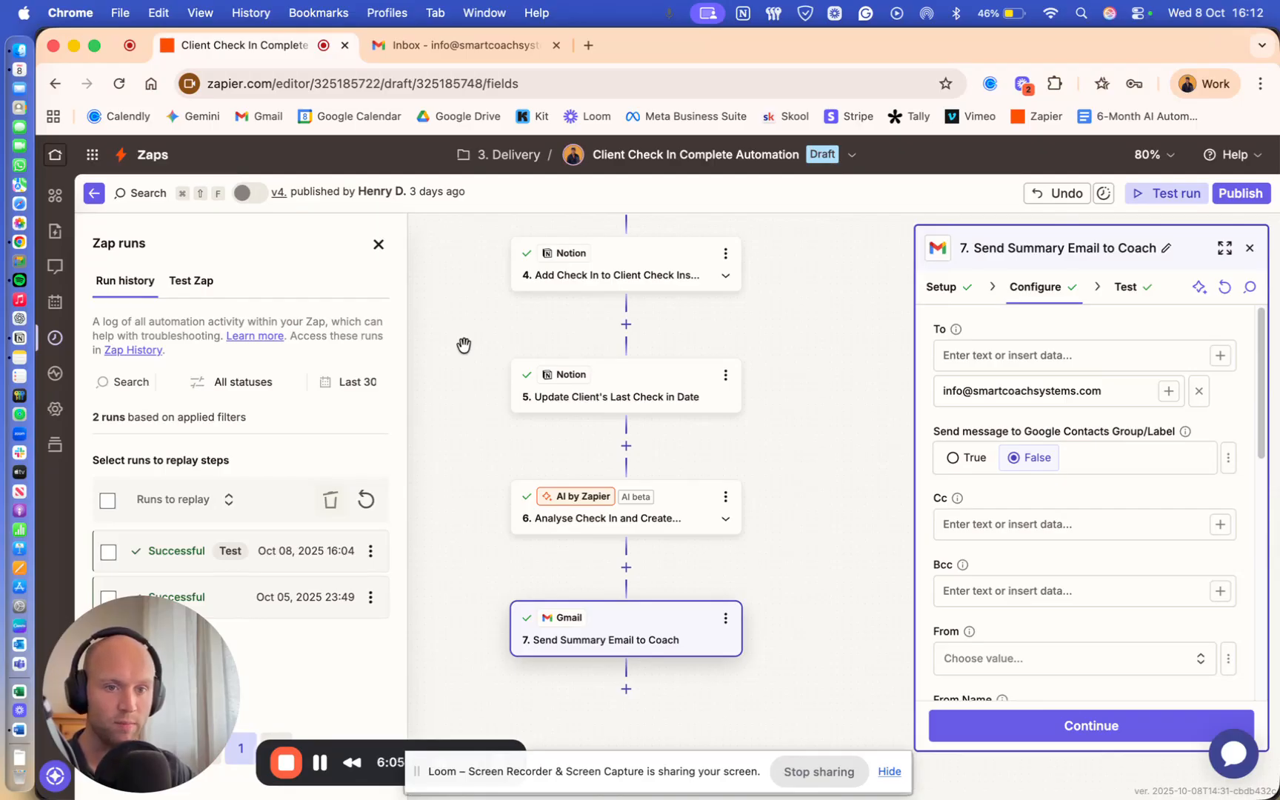
click(108, 552)
click(108, 552)
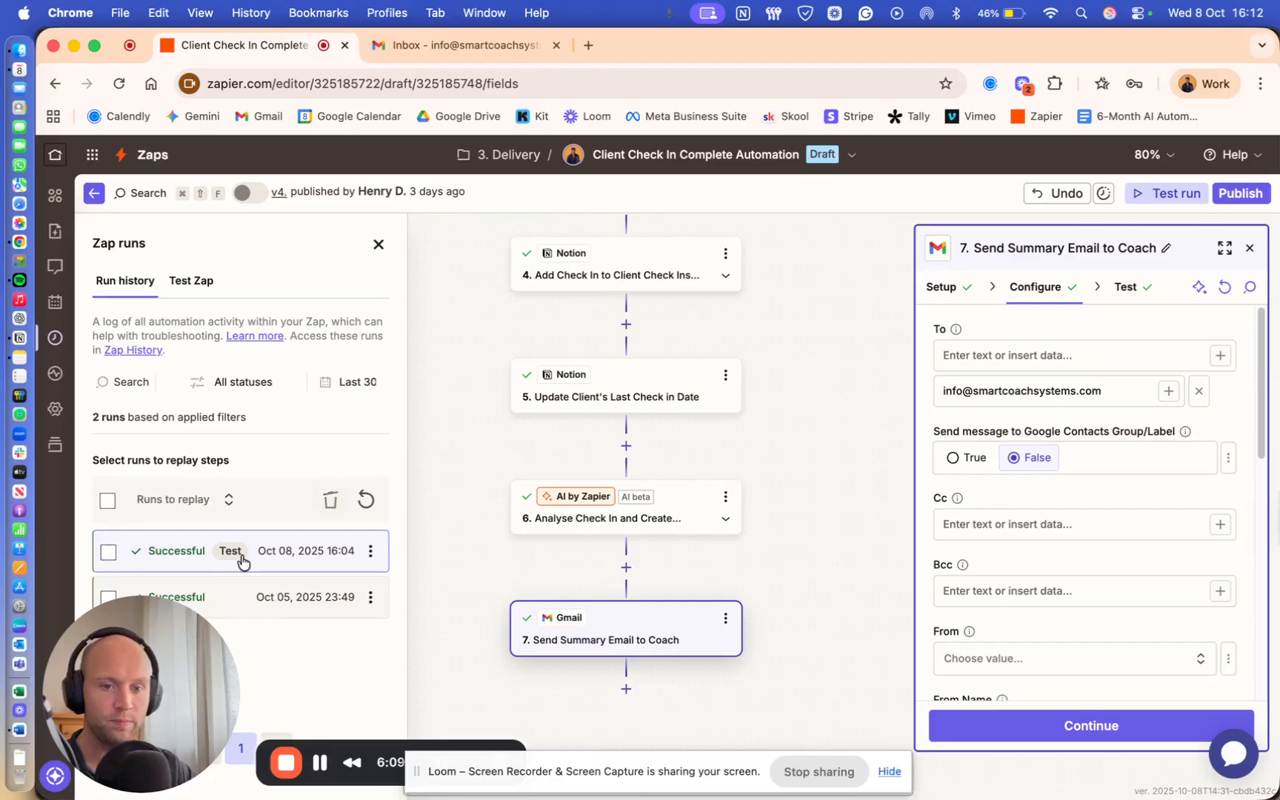
click(243, 561)
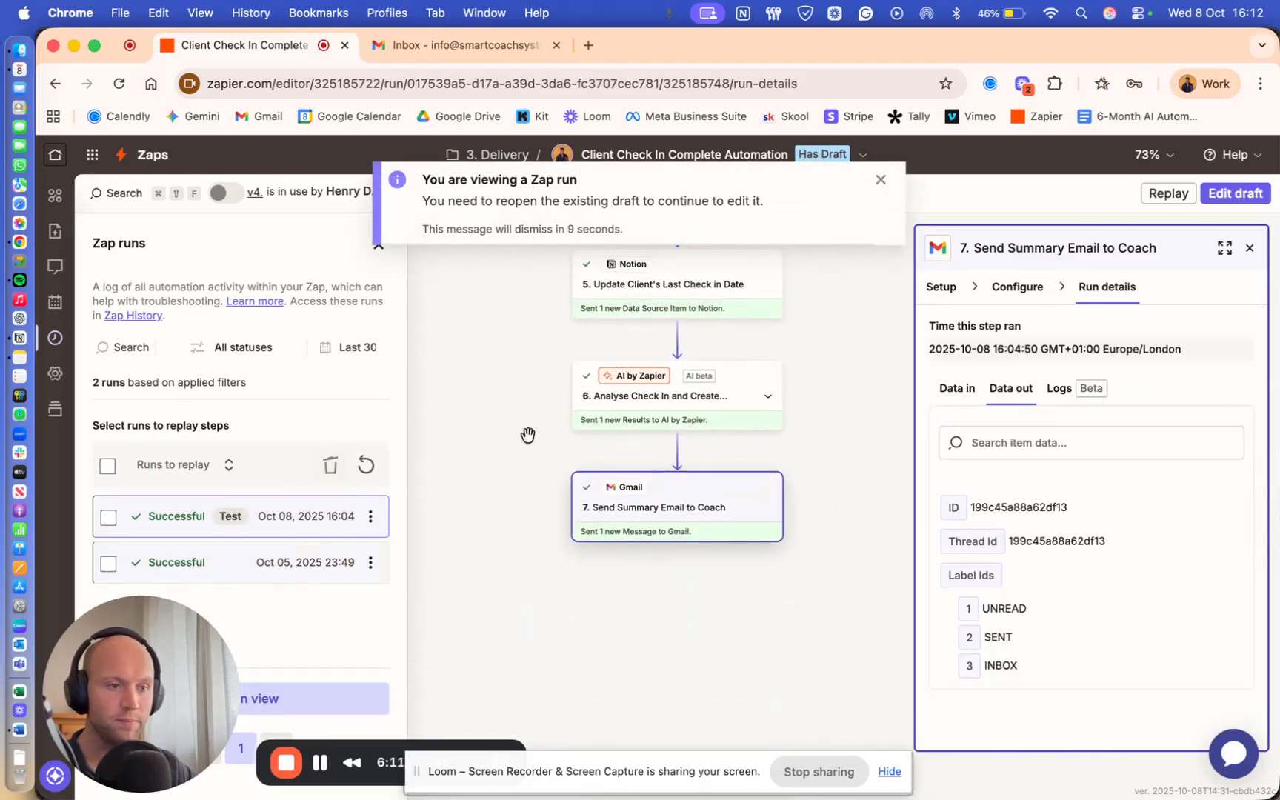
click(881, 180)
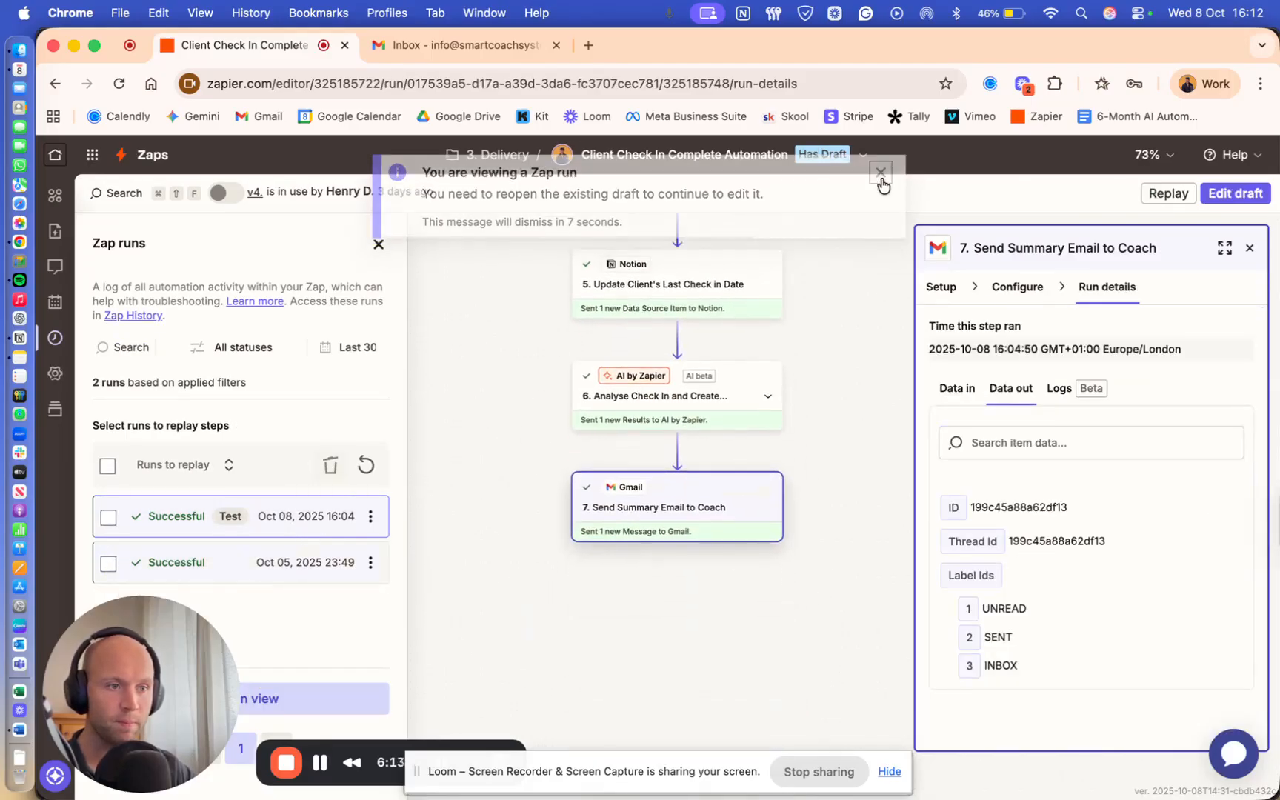
scroll(589, 326, up, 5)
scroll(589, 327, up, 3)
- Open Tally's Client Check In Form in a new tab and copy its share link
click(594, 43)
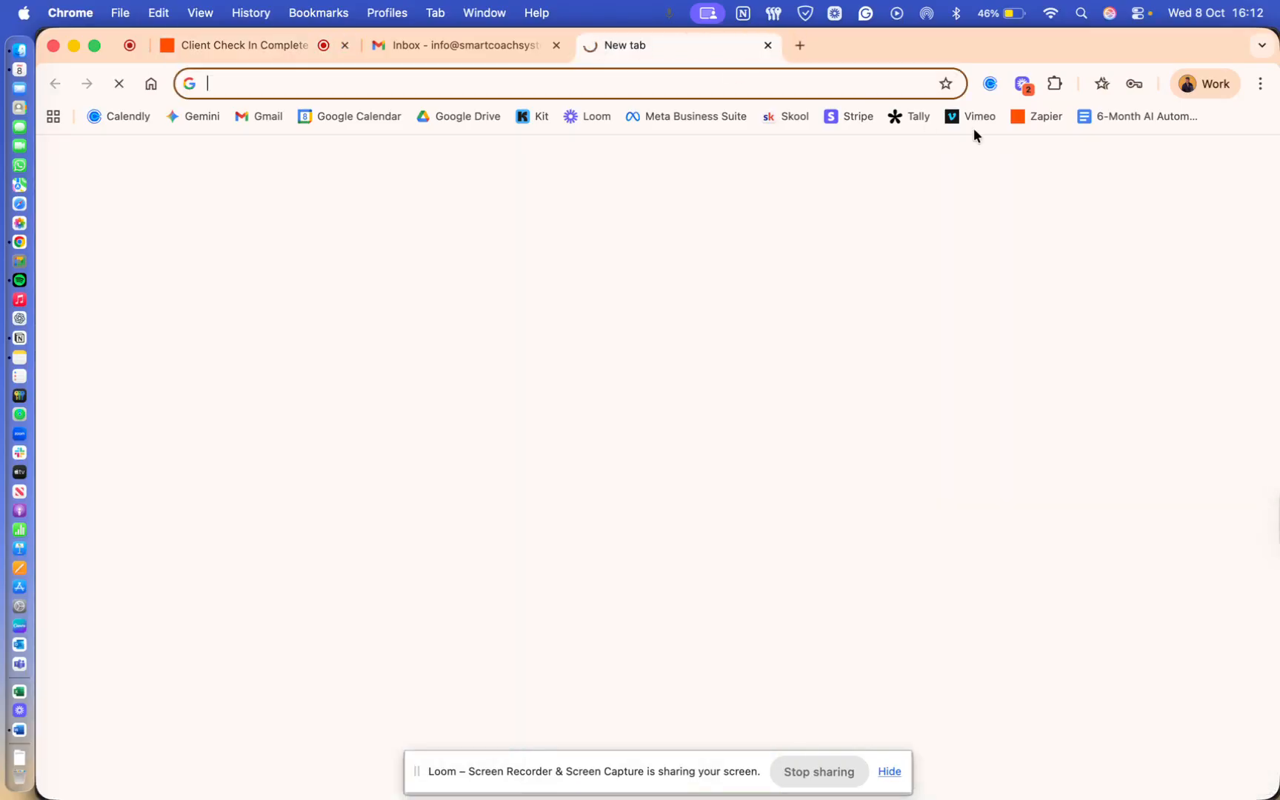
click(924, 122)
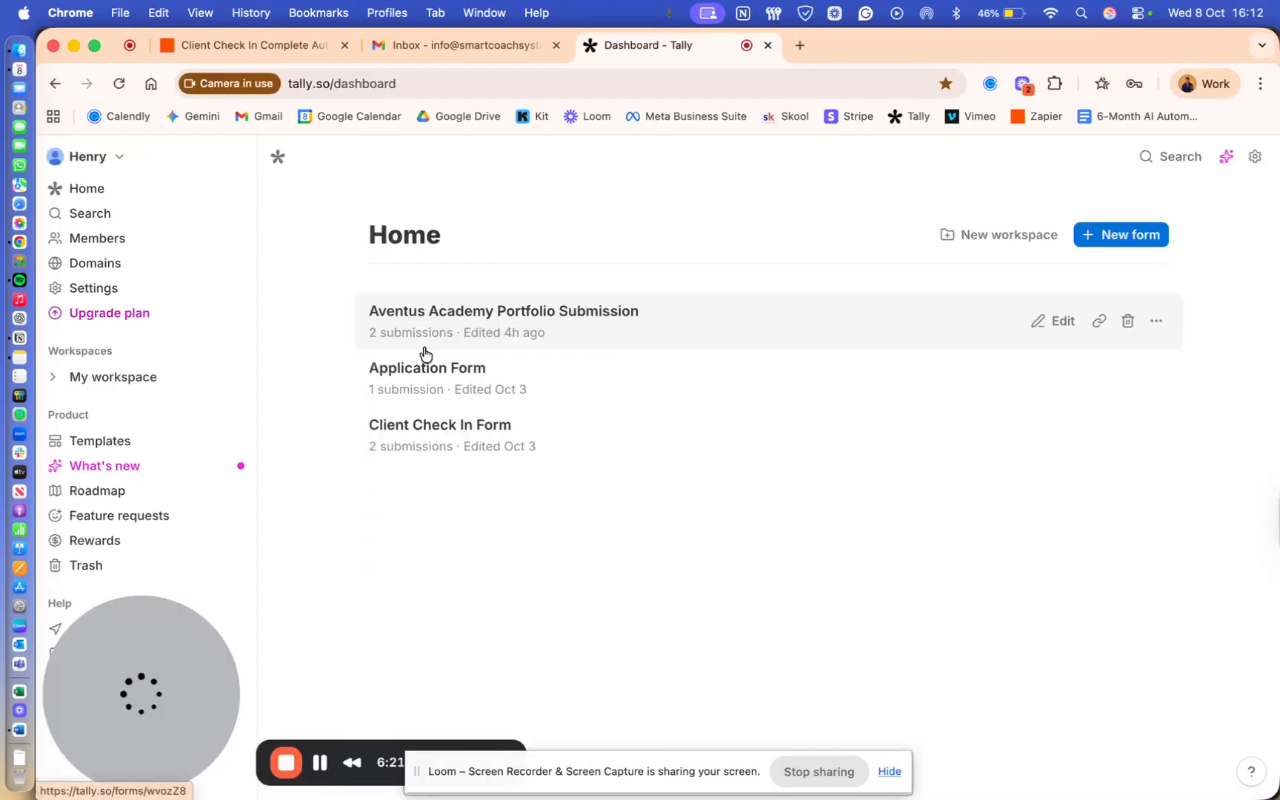
click(422, 428)
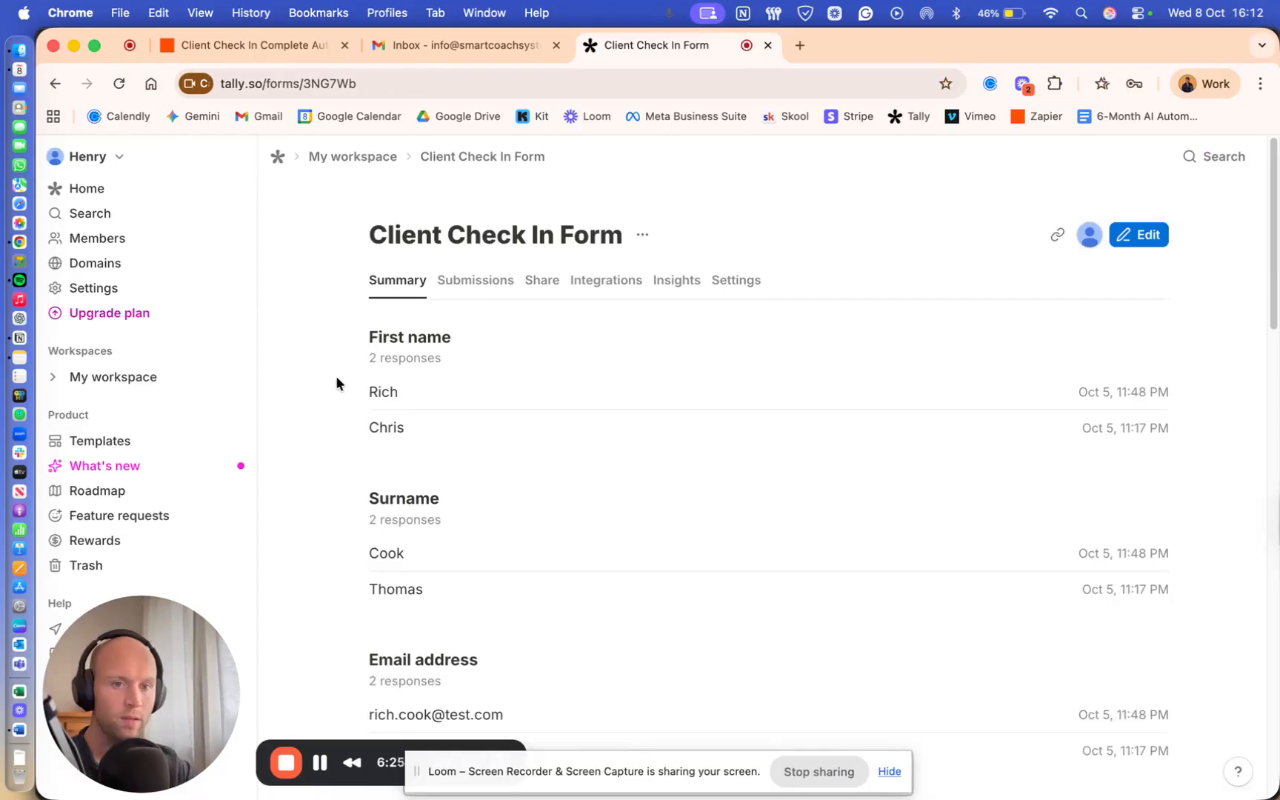
scroll(348, 363, down, 1)
scroll(346, 363, up, 1)
scroll(345, 363, down, 1)
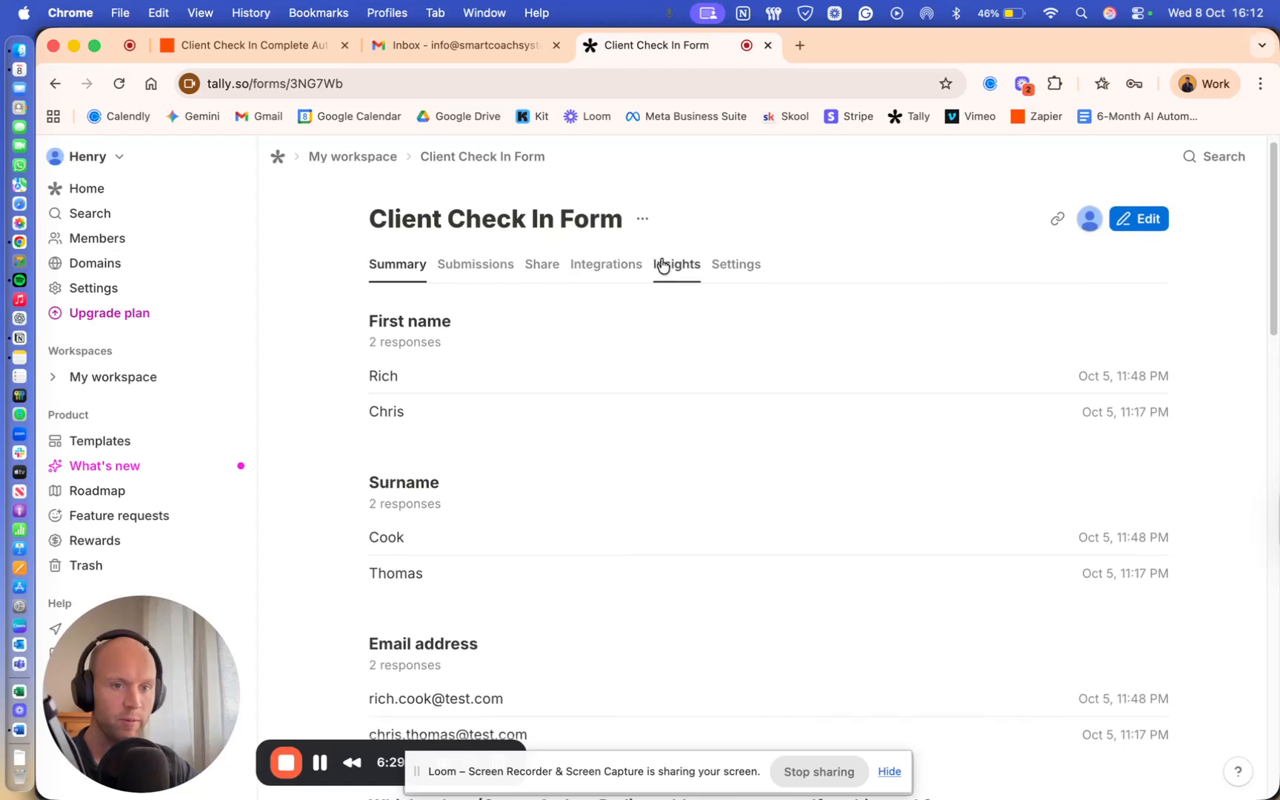
click(1057, 218)
- Load the copied Client Check In Form link in a new browser tab
click(797, 45)
text(https://tally.so/r/3NG7Wb)
key(Return)
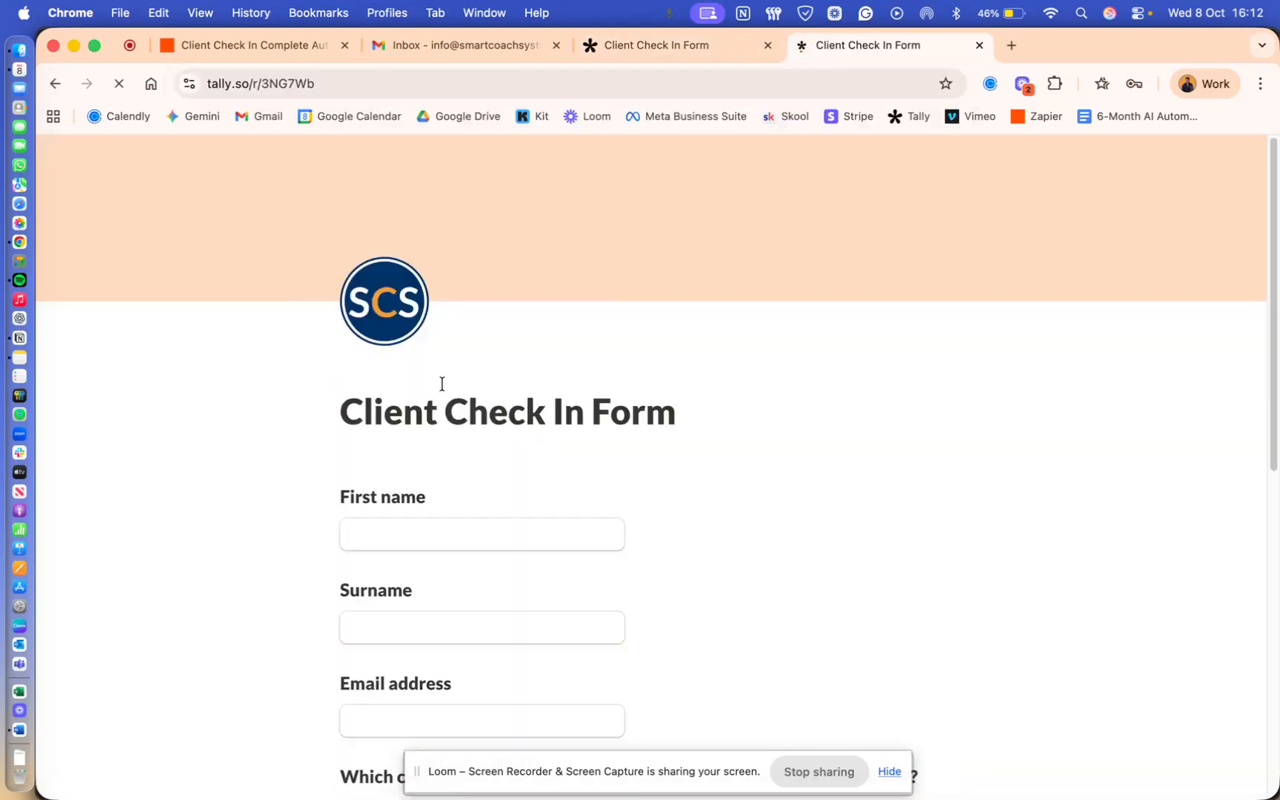
scroll(459, 406, down, 4)
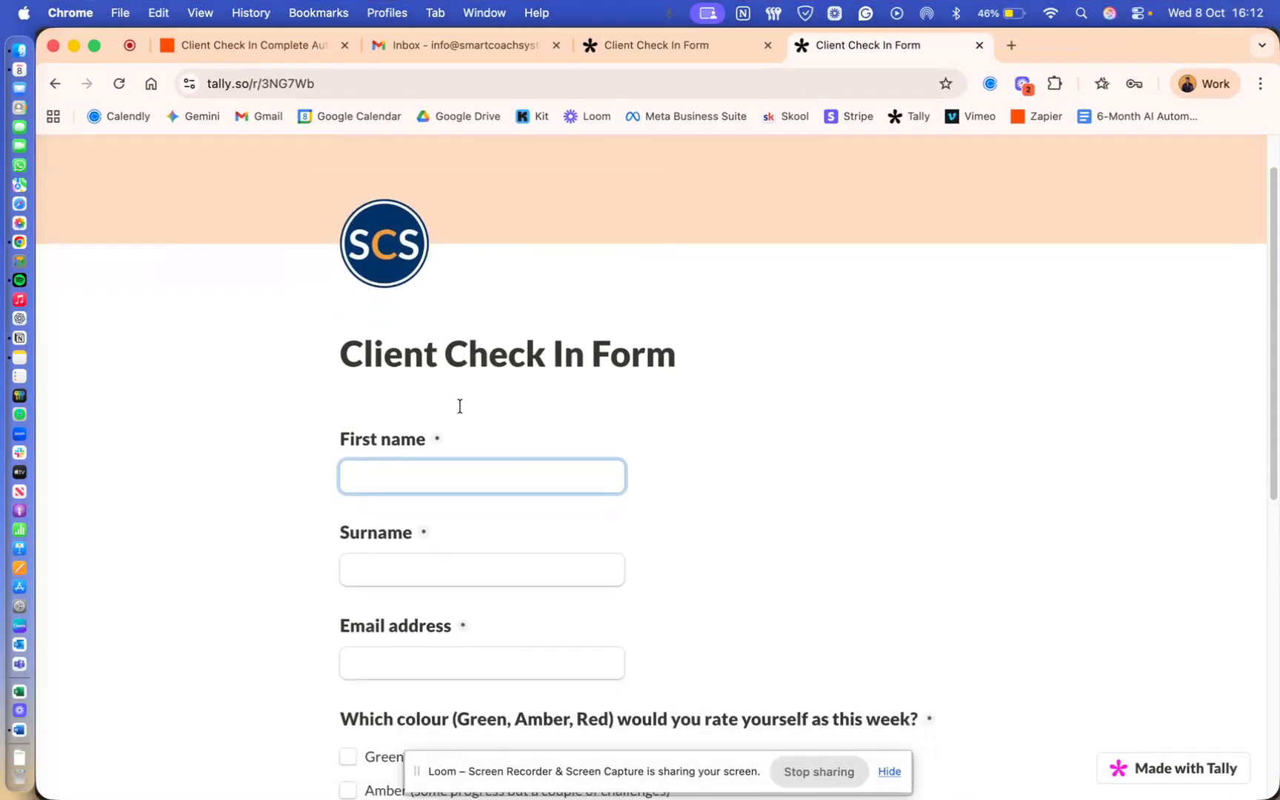
- Fill in the client's first name, surname and email address on the form
click(397, 400)
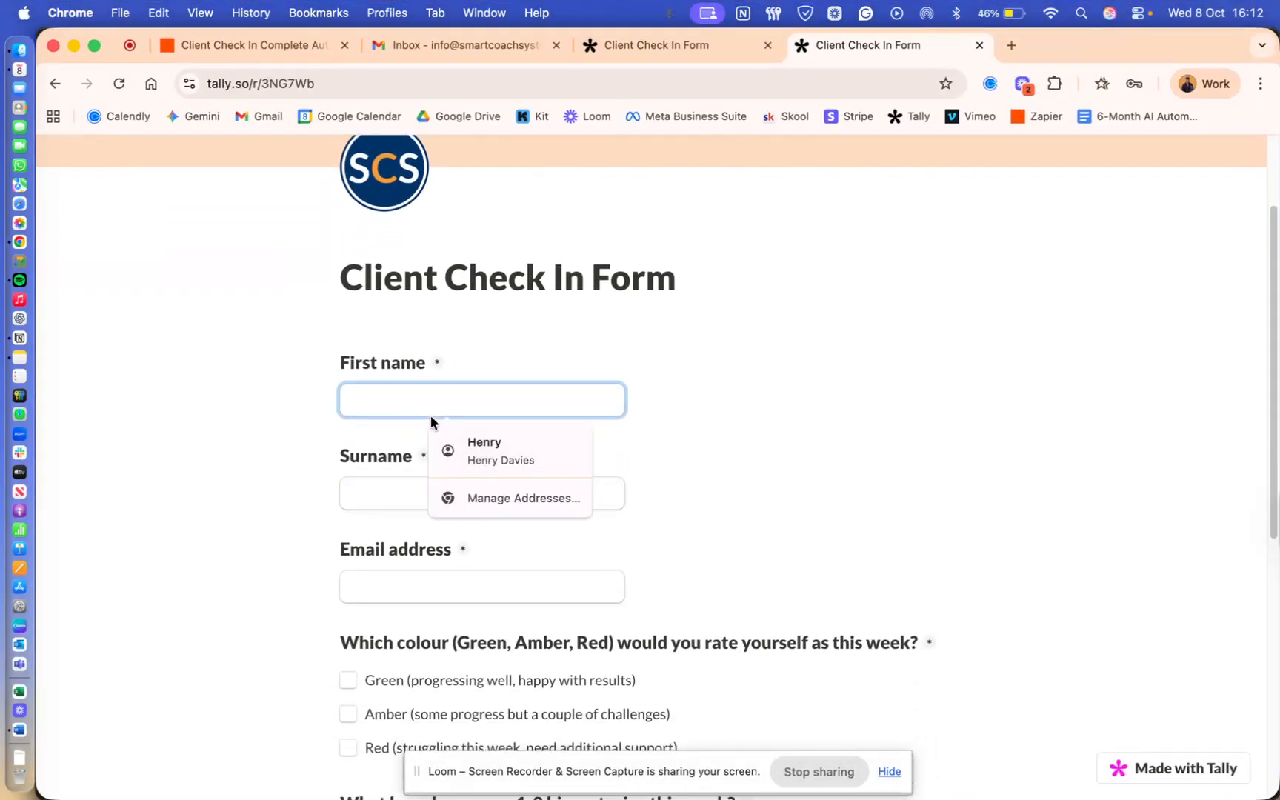
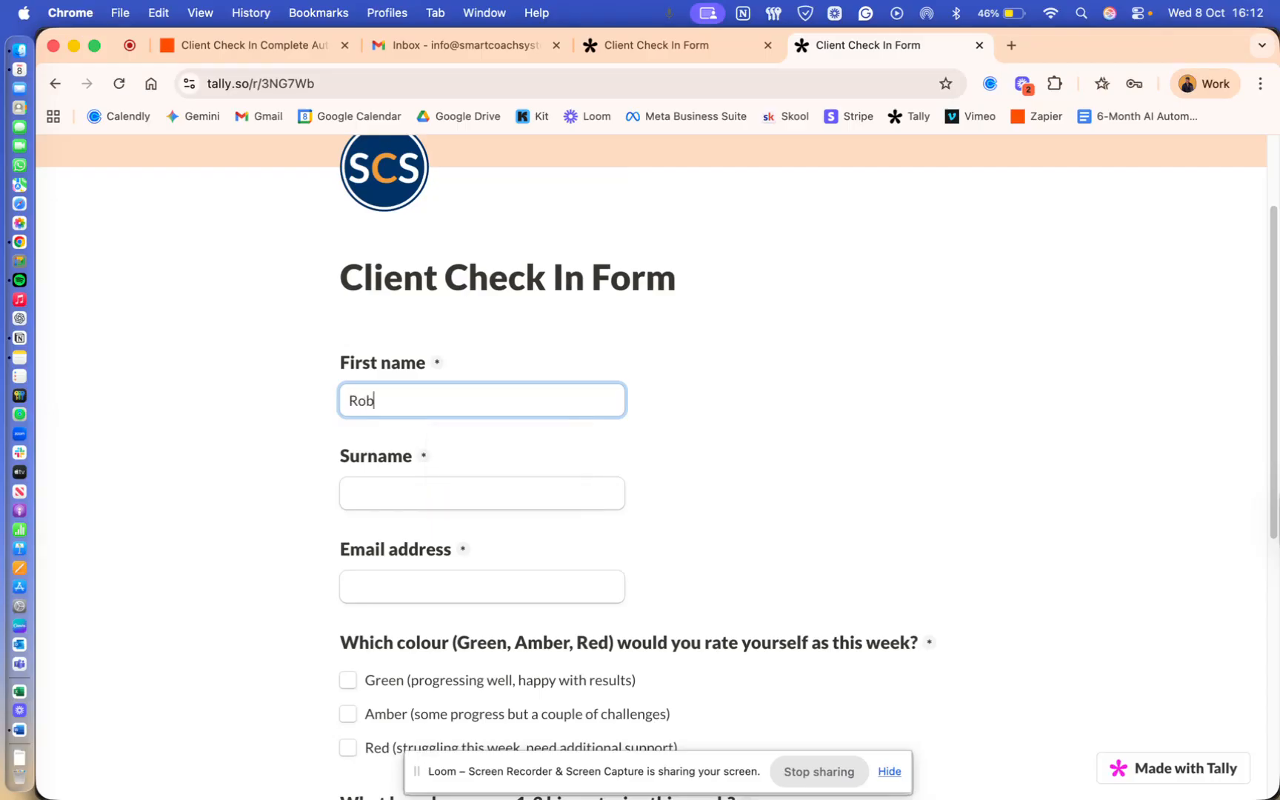
key(ctrl+Up)
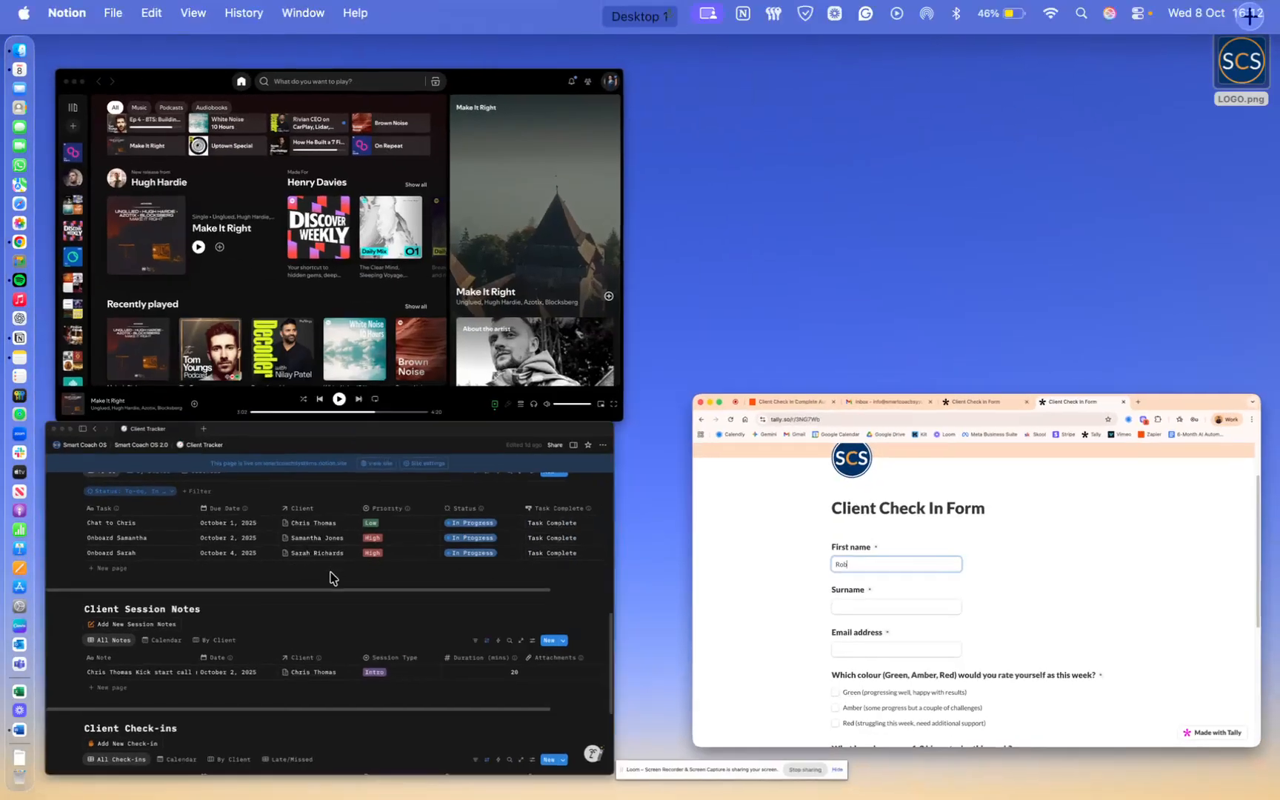
click(333, 578)
scroll(333, 578, up, 2)
key(ctrl+Up)
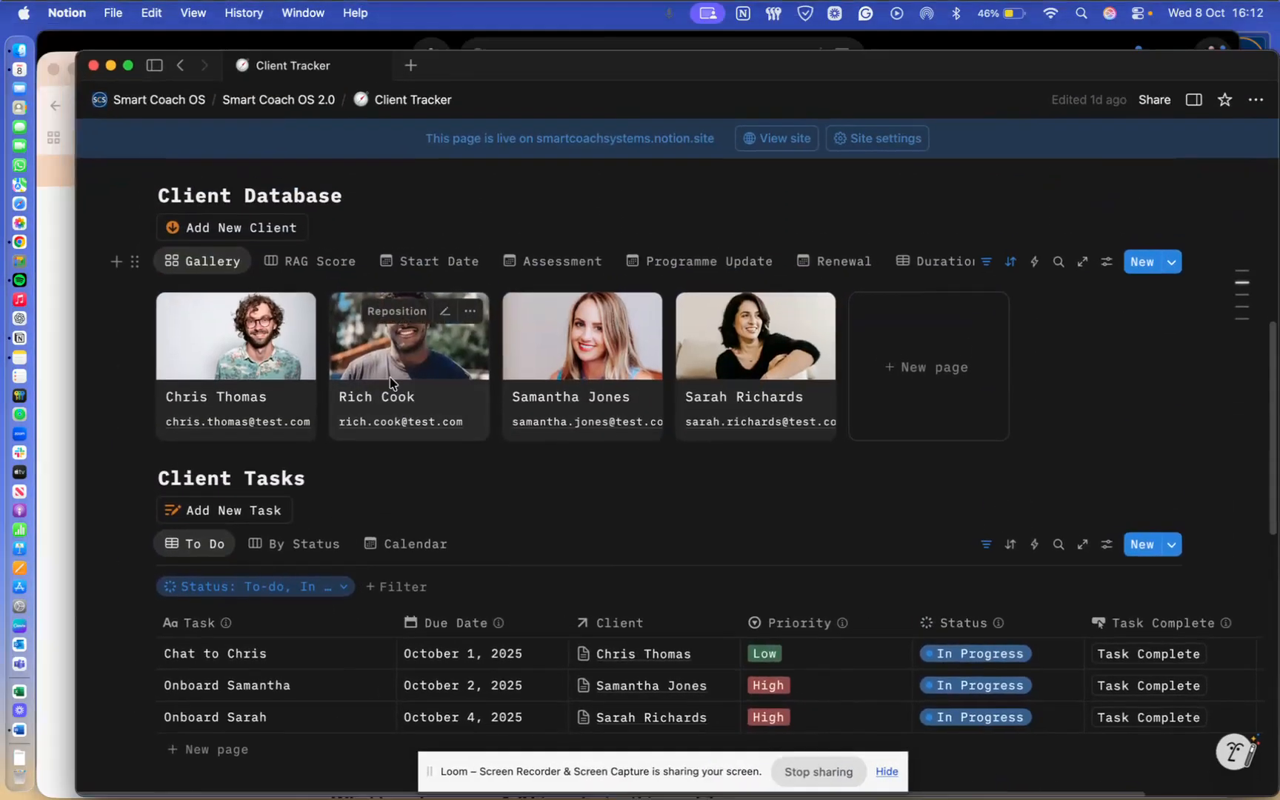
click(407, 506)
click(423, 485)
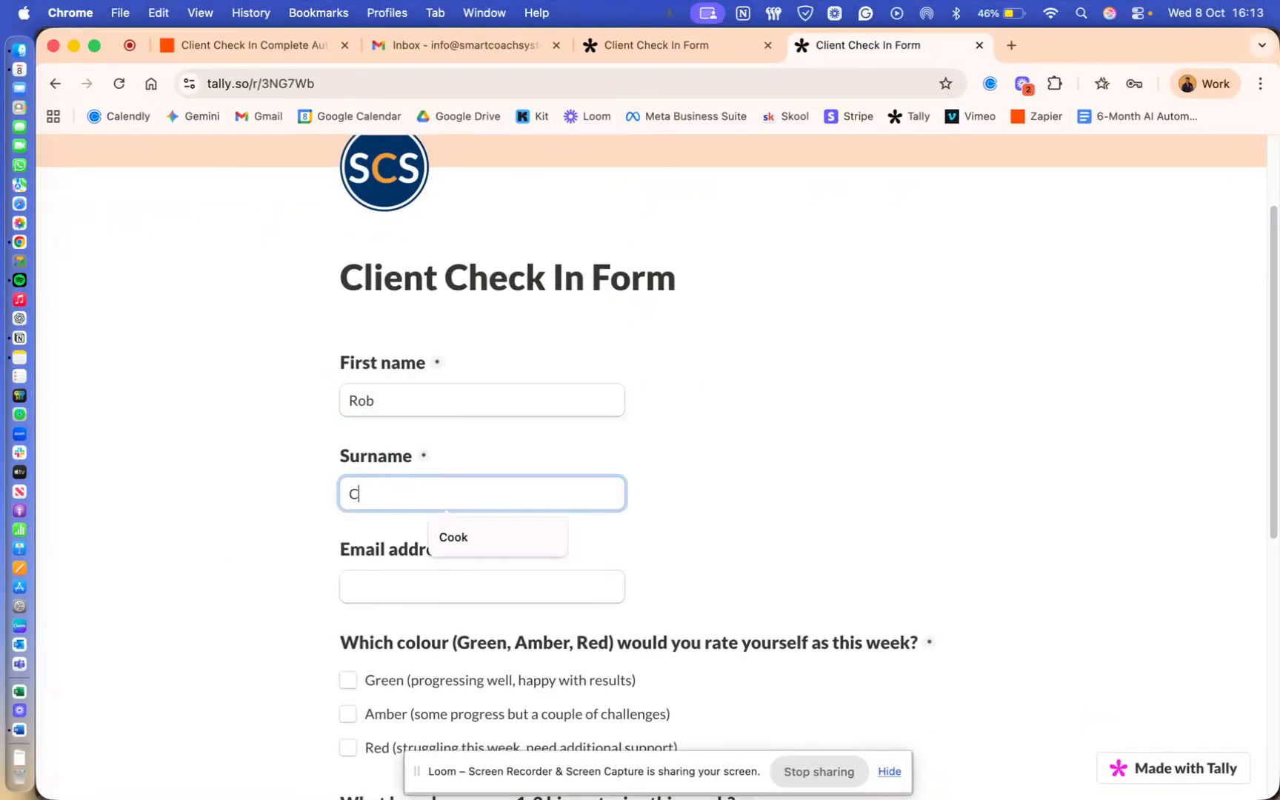
click(411, 585)
text(rich)
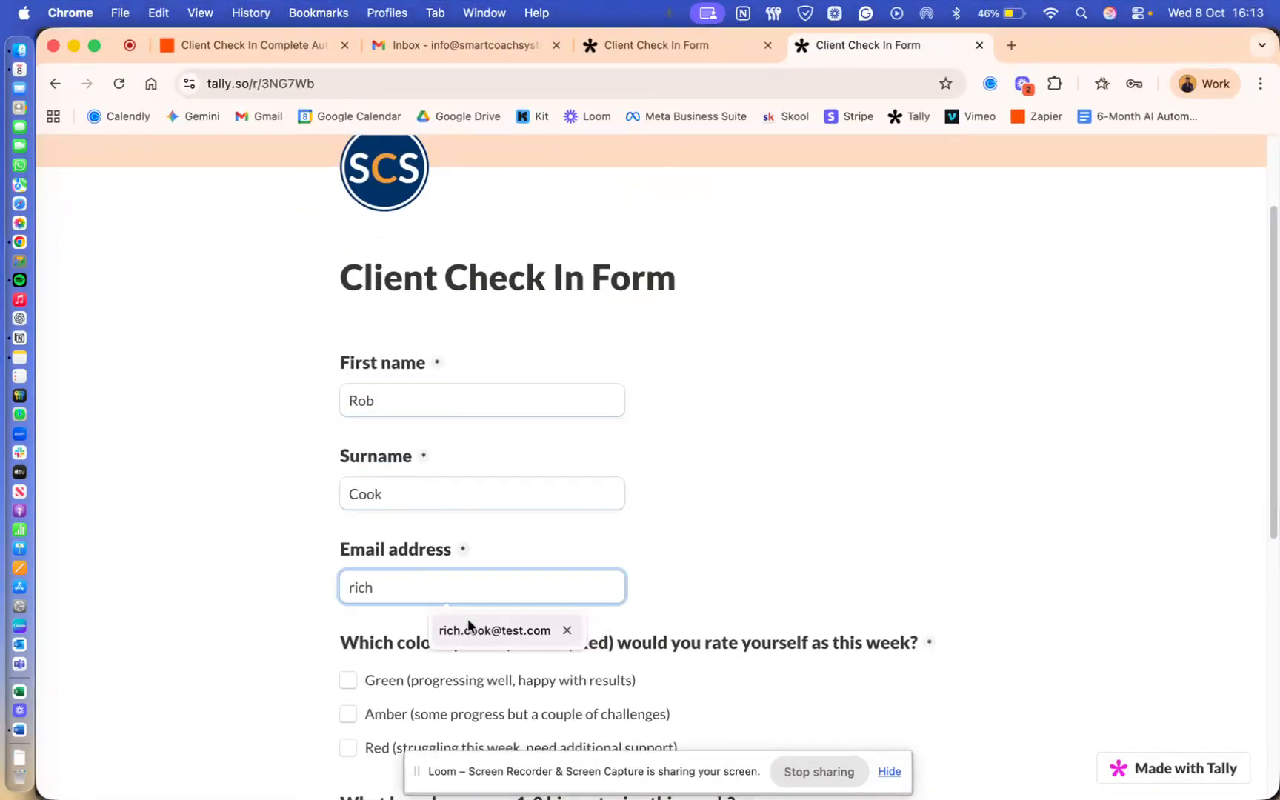
click(474, 630)
- Rate this week as Red
scroll(398, 517, down, 5)
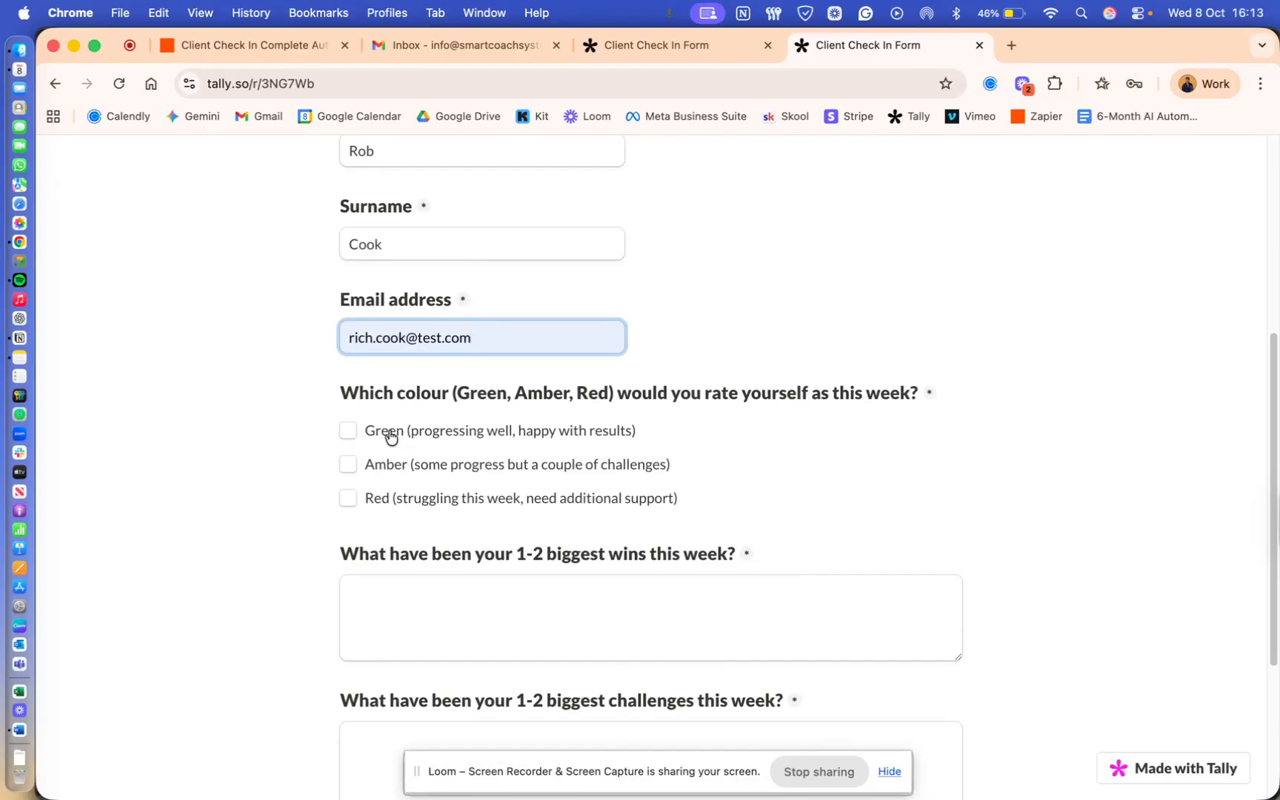
scroll(389, 436, down, 1)
click(394, 478)
- Answer biggest wins: completed a gym session and hit a bench-press PB
scroll(394, 478, down, 5)
click(423, 483)
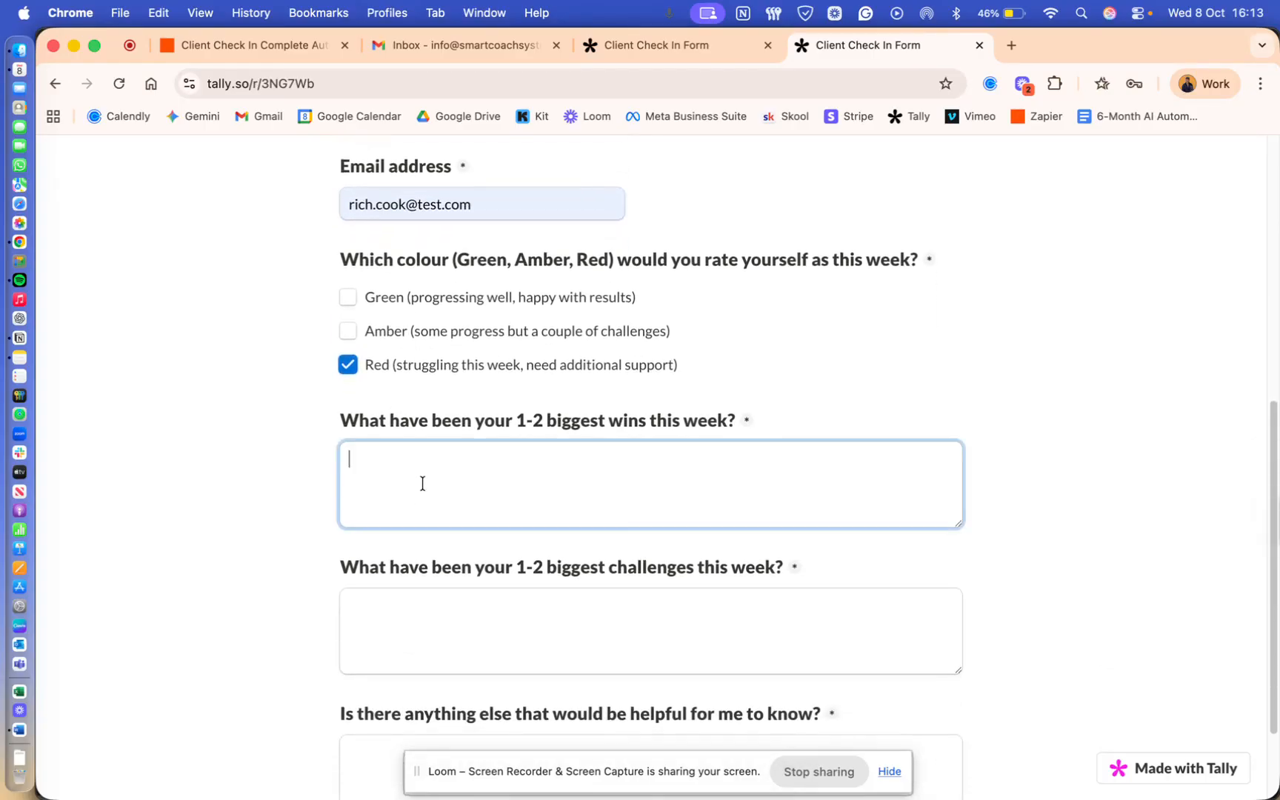
text(I was able to complet)
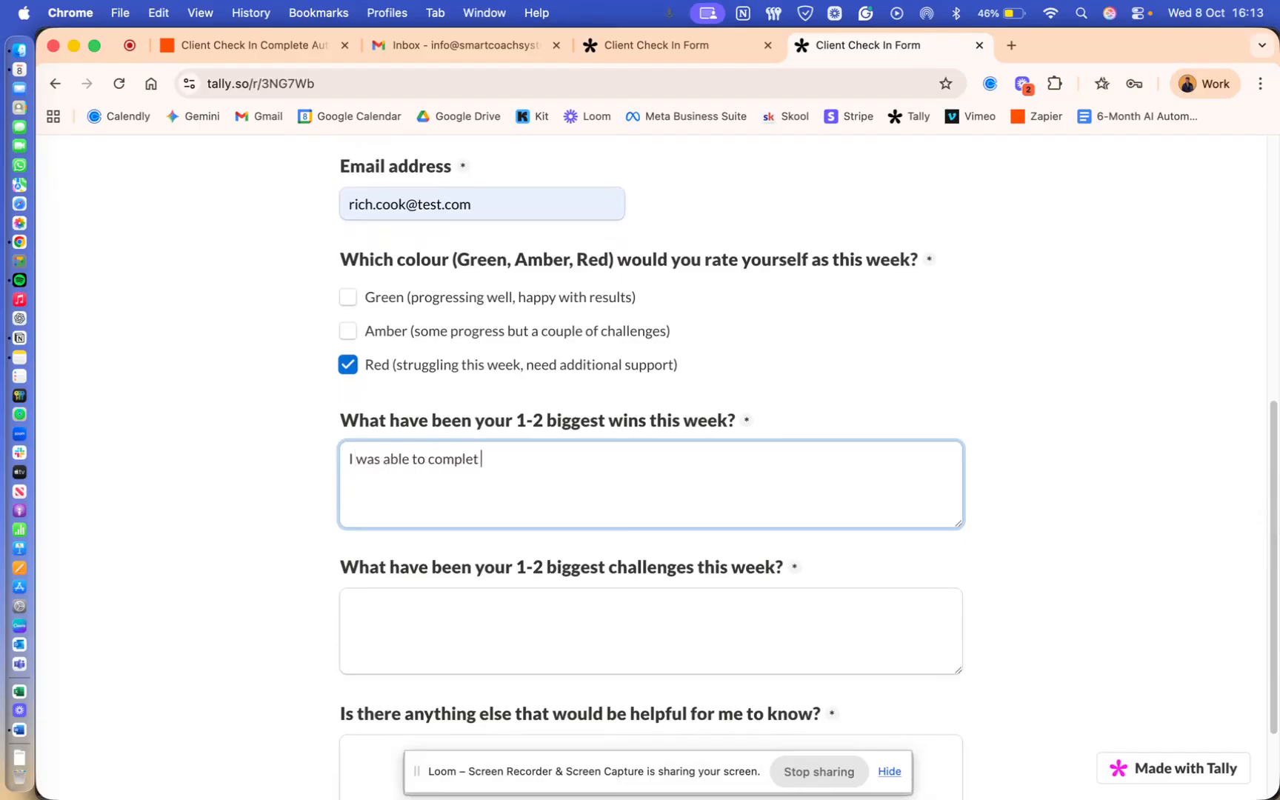
text(e one of my gym sessions, and even hit a pB)
key(BackSpace)
key(BackSpace)
text(Pb in the)
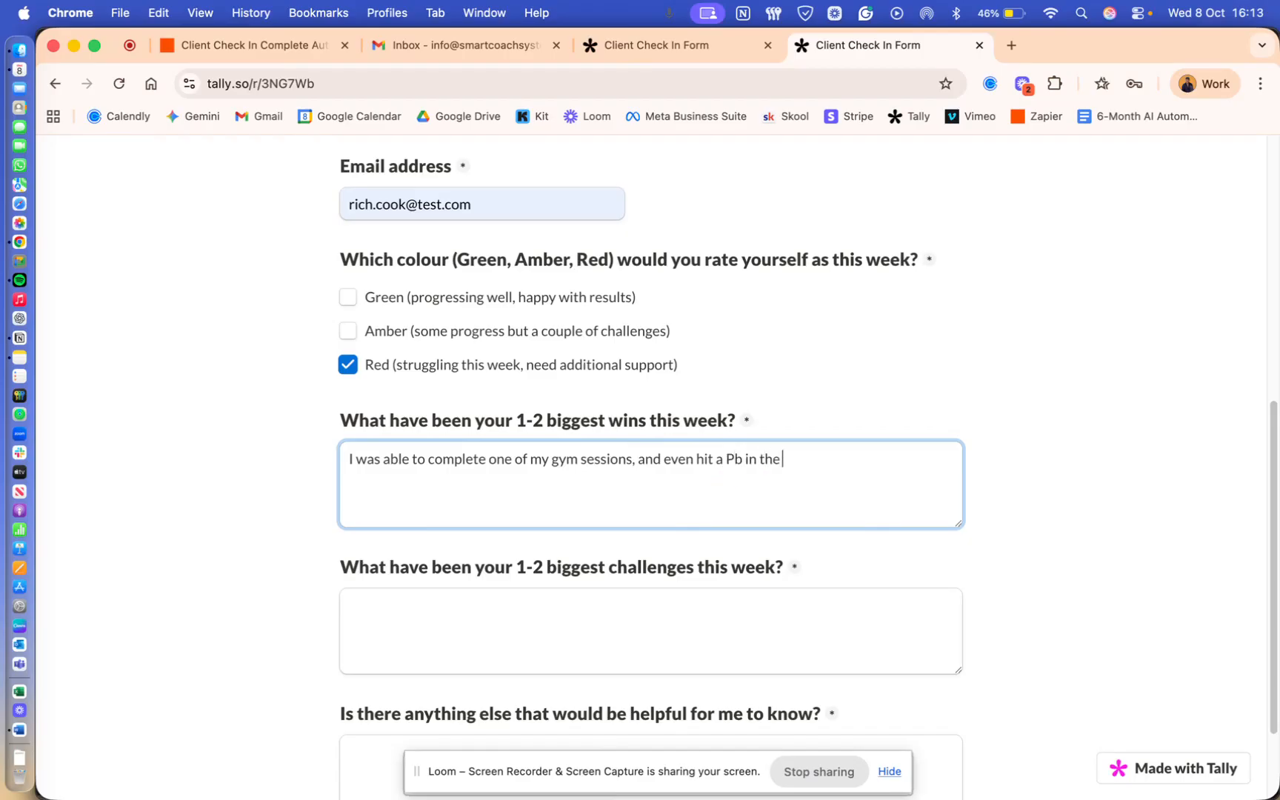
text( bench press!)
- Describe the child's poor sleep hurting training and energy, ending 'Would really appreciate help with this challenge please'
scroll(376, 538, down, 1)
click(477, 577)
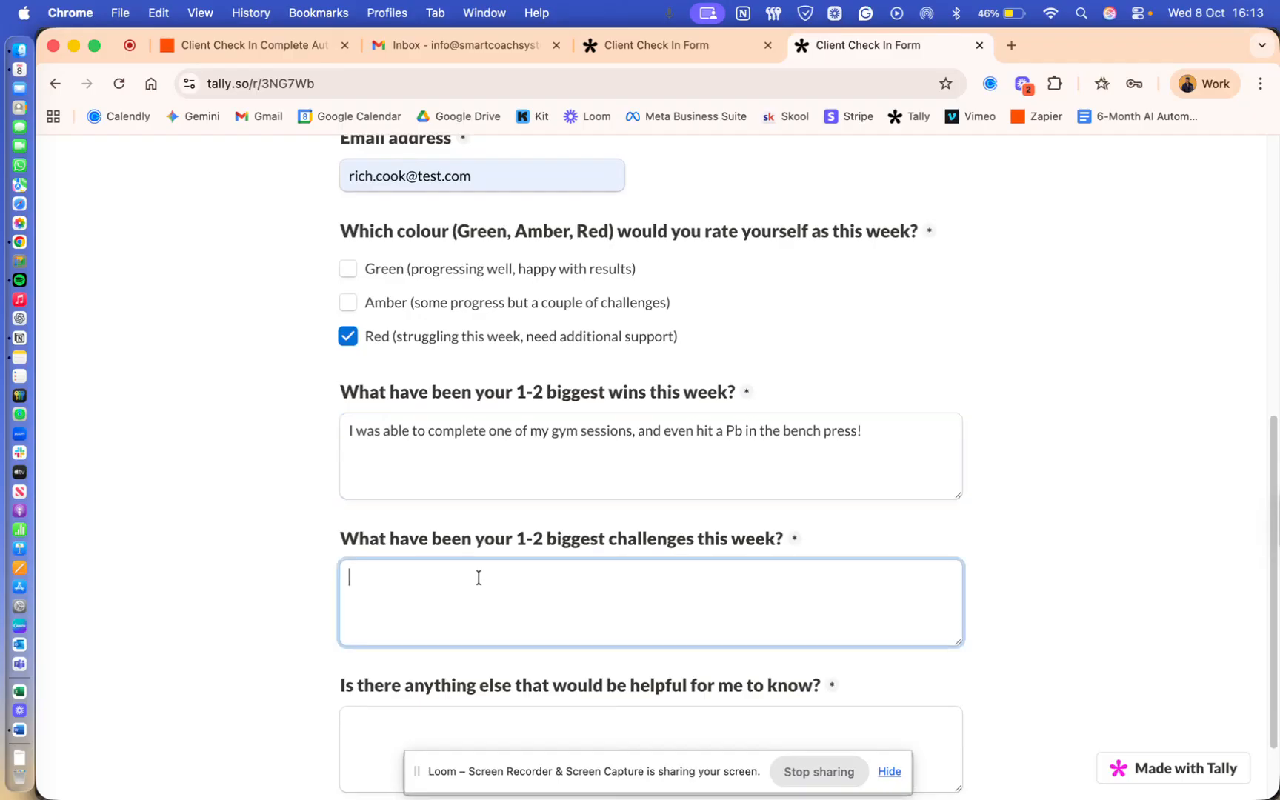
scroll(478, 577, down, 2)
text(I)
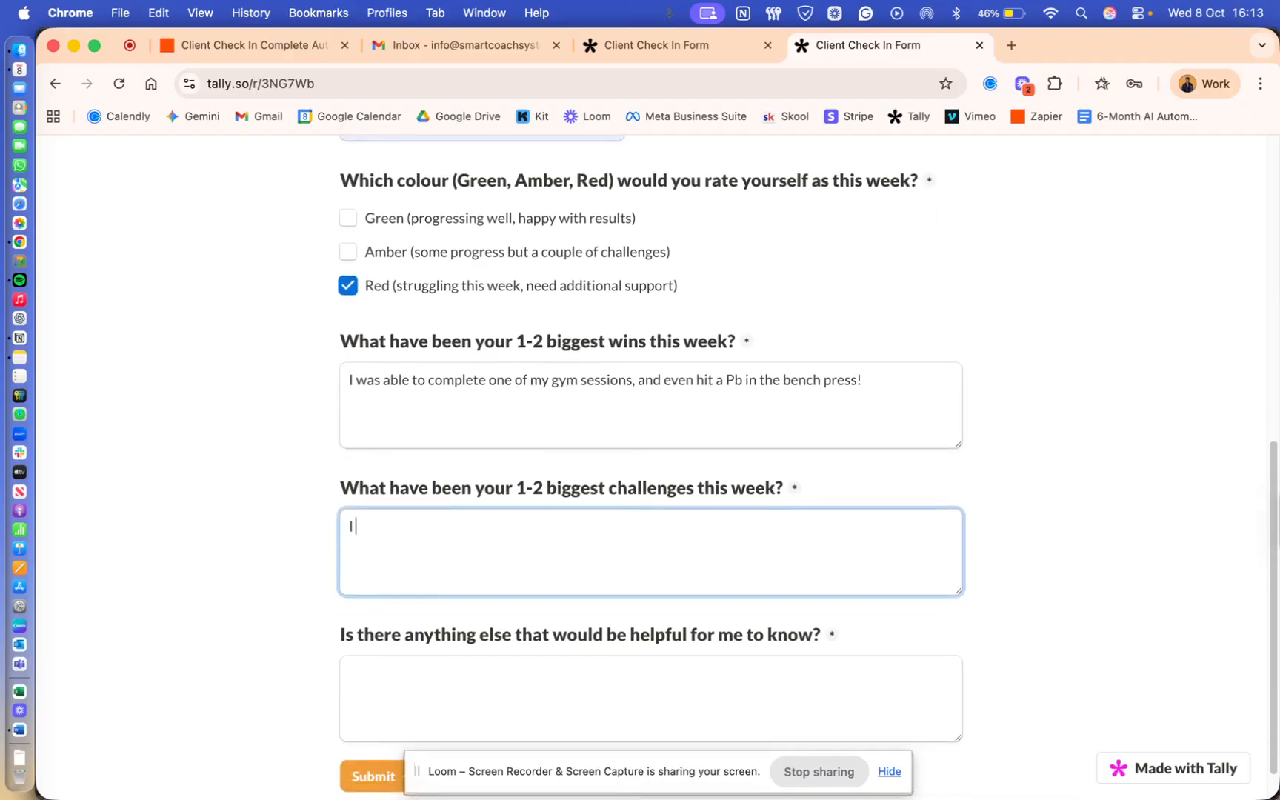
text( have a young child who)
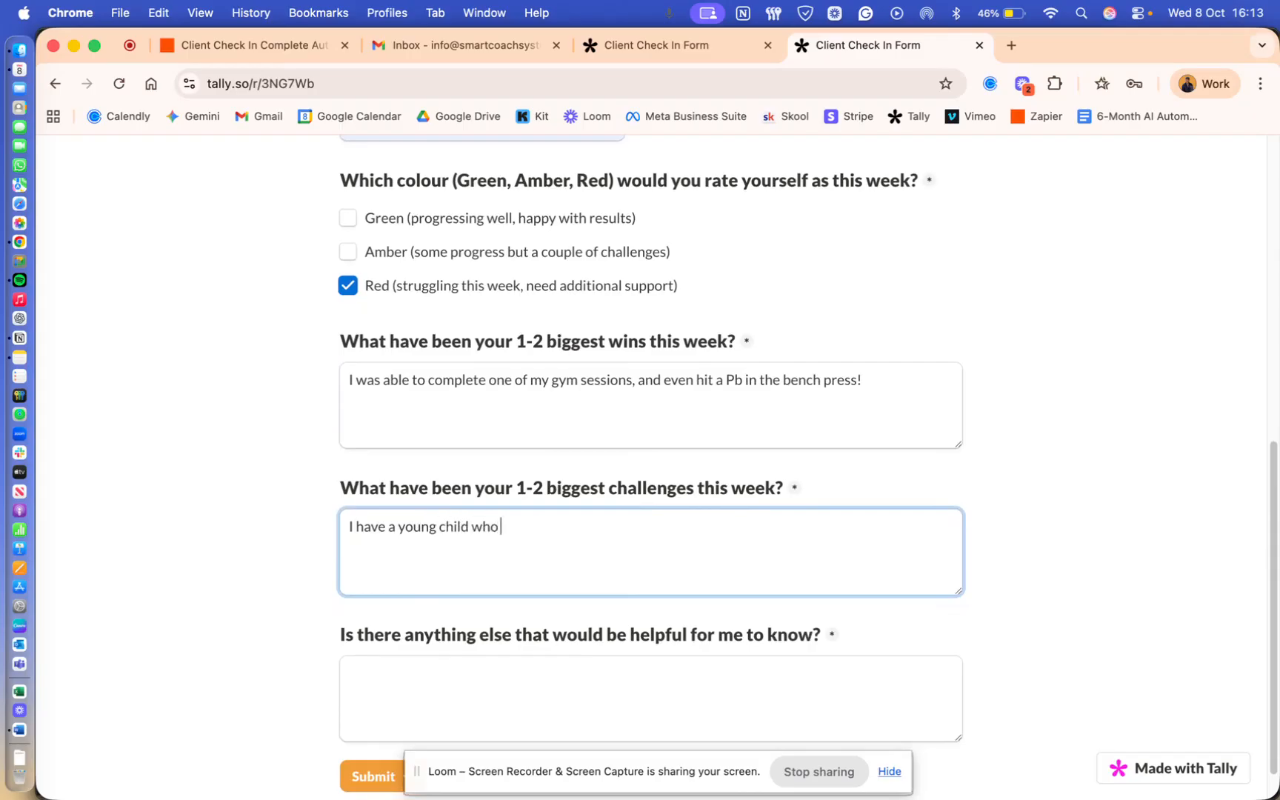
text( has not been sleeping well, meani)
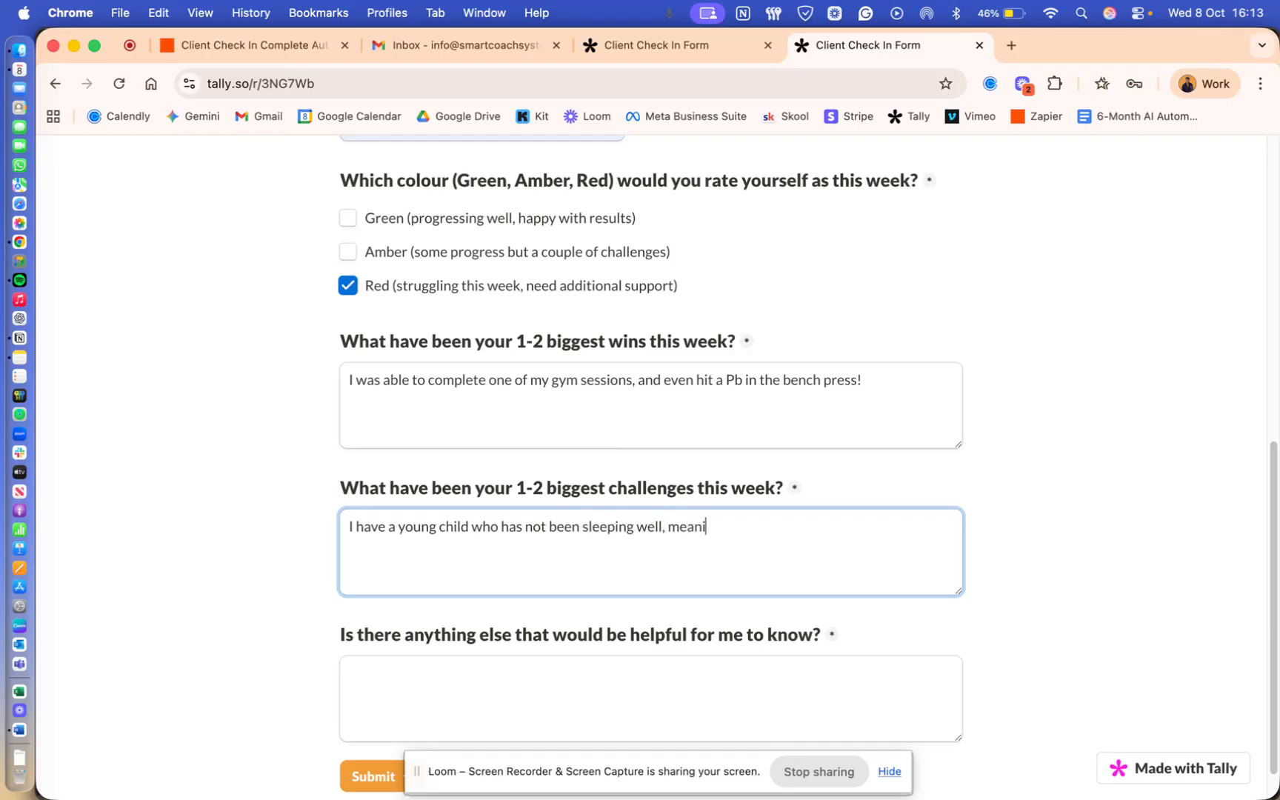
text(ng that my sleep h)
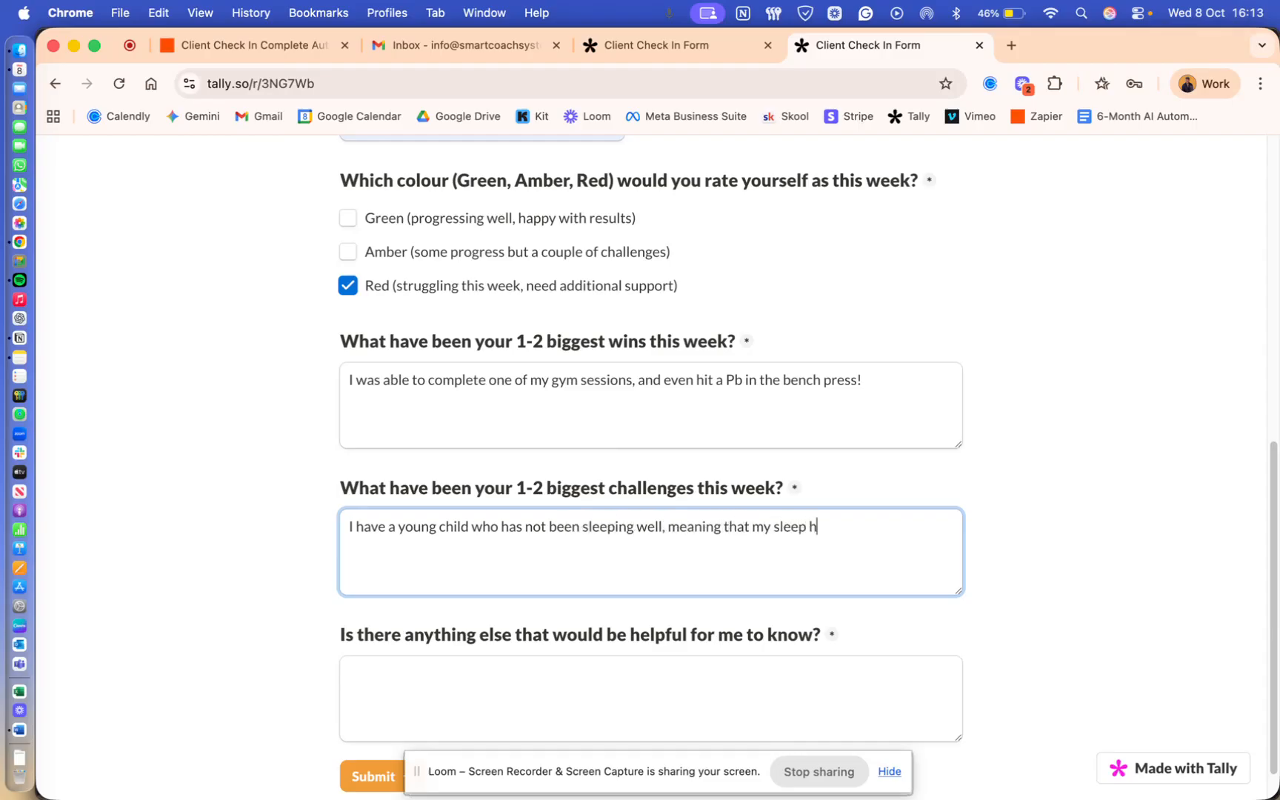
text(as also been affeti)
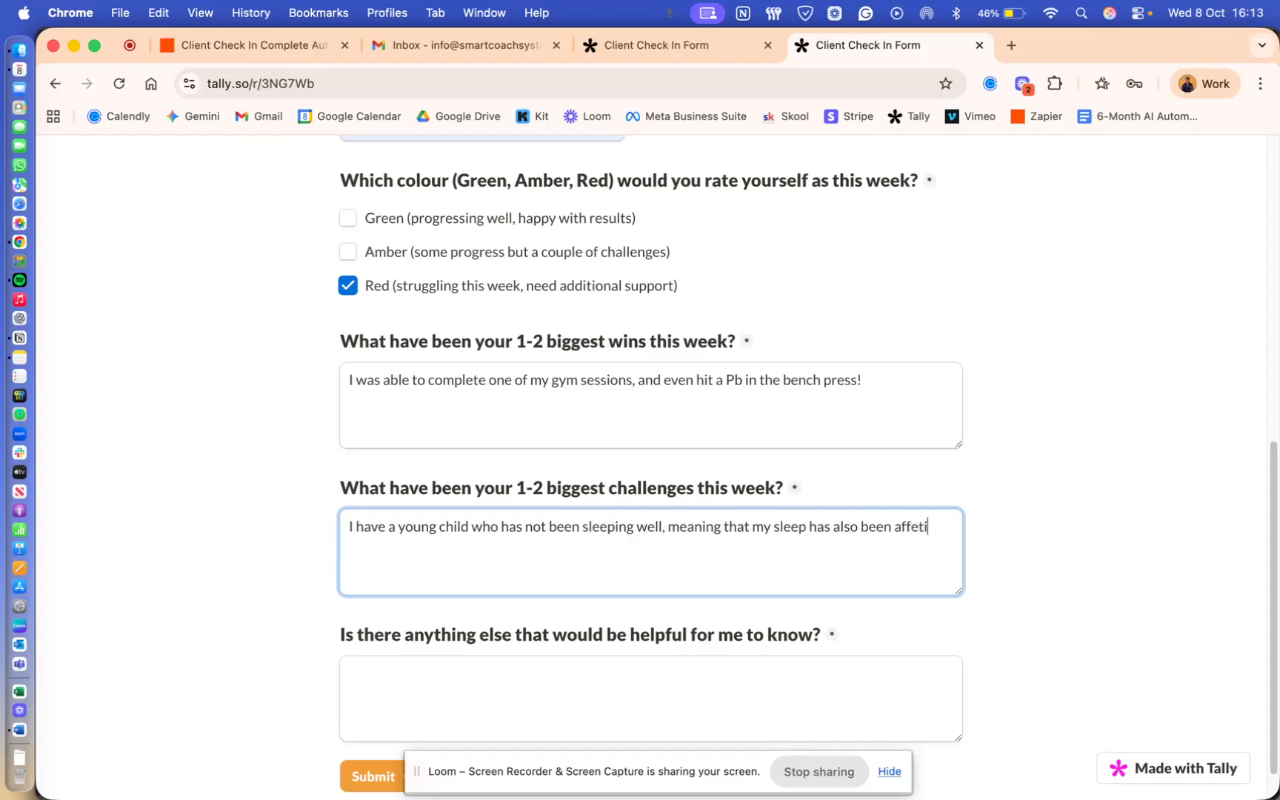
key(BackSpace)
text(cti)
text(ed.)
text( I have)
text( taken a gh)
key(BackSpace)
key(BackSpace)
text(hit on m)
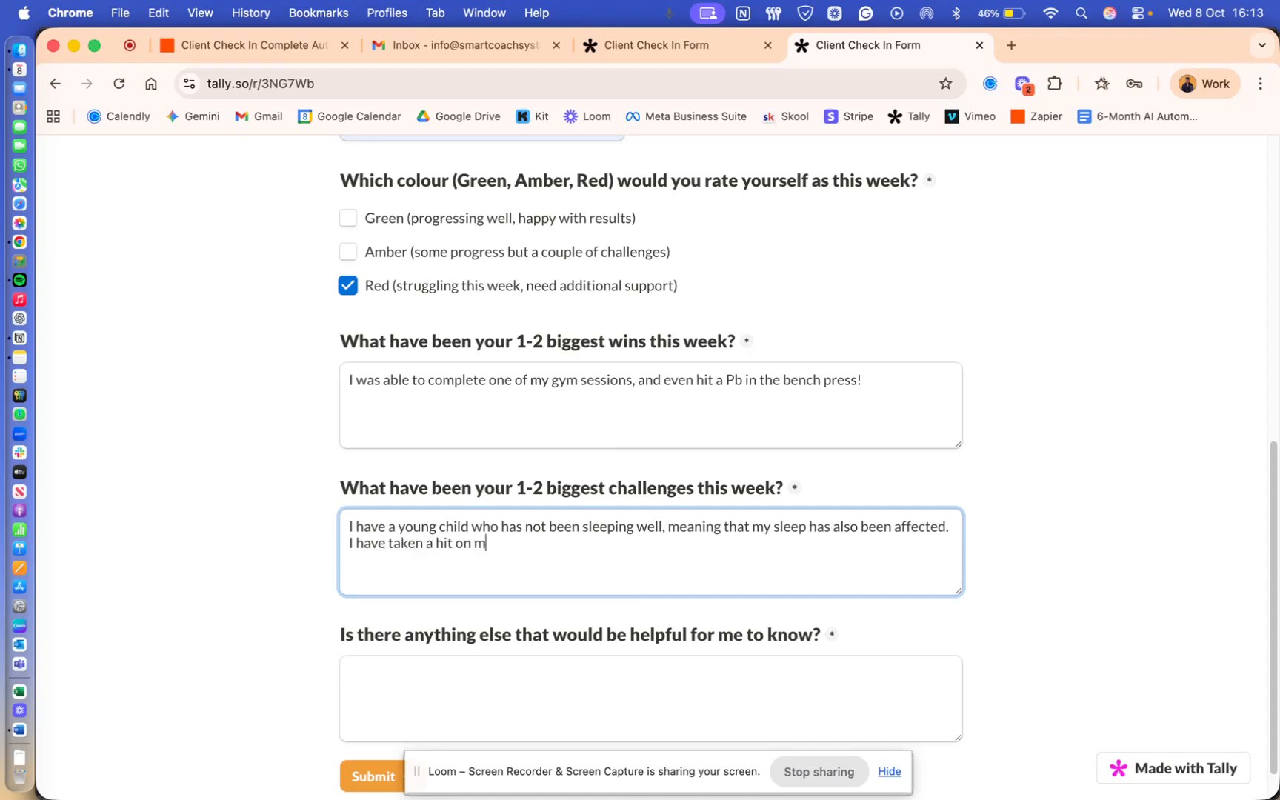
text(y training, and my energy has)
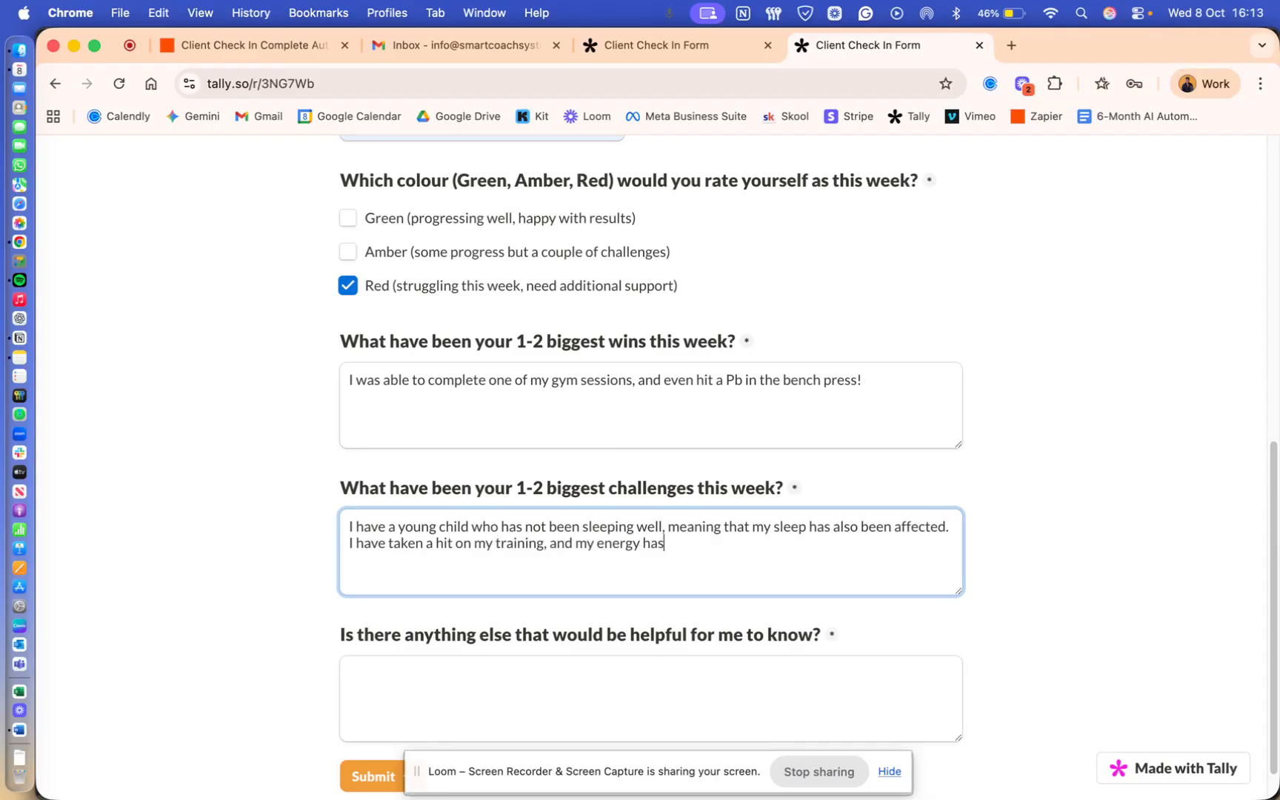
text( been really low eac)
key(BackSpace)
key(BackSpace)
key(BackSpace)
text(because of)
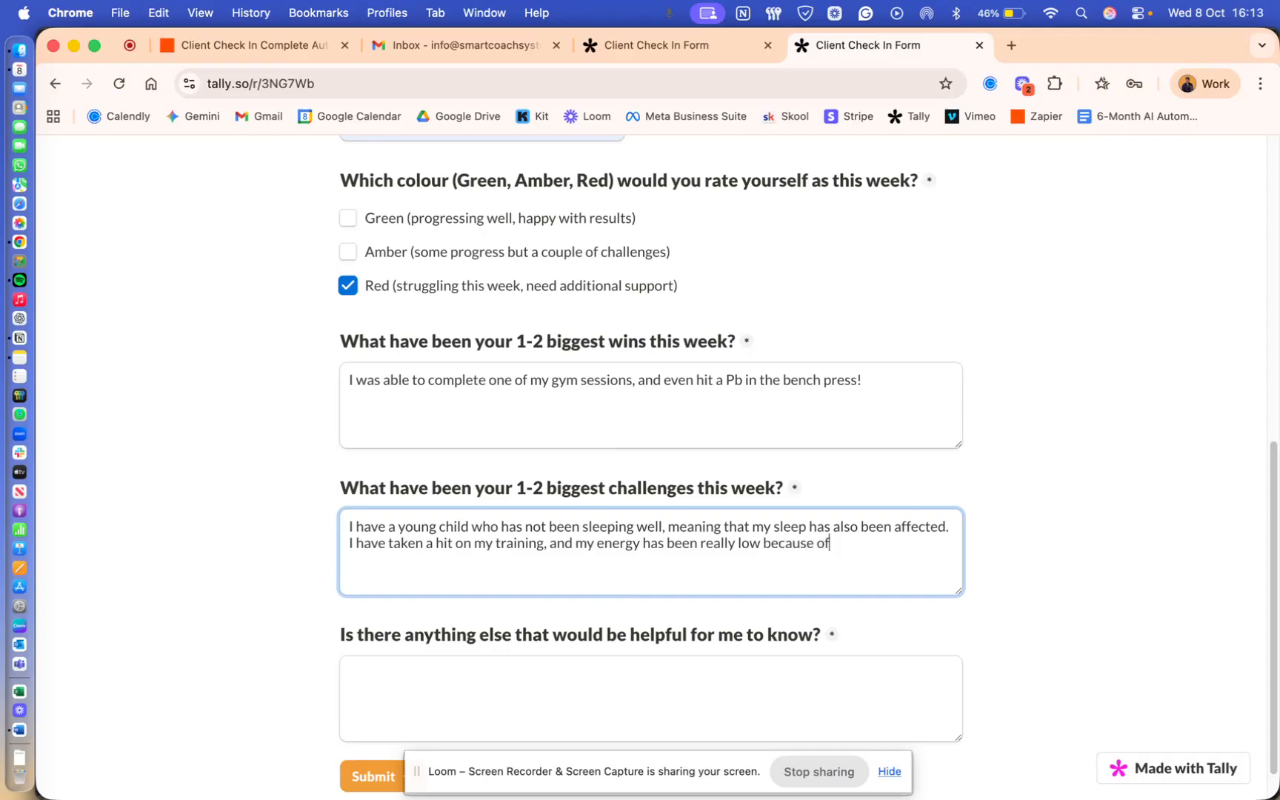
text( this. Would )
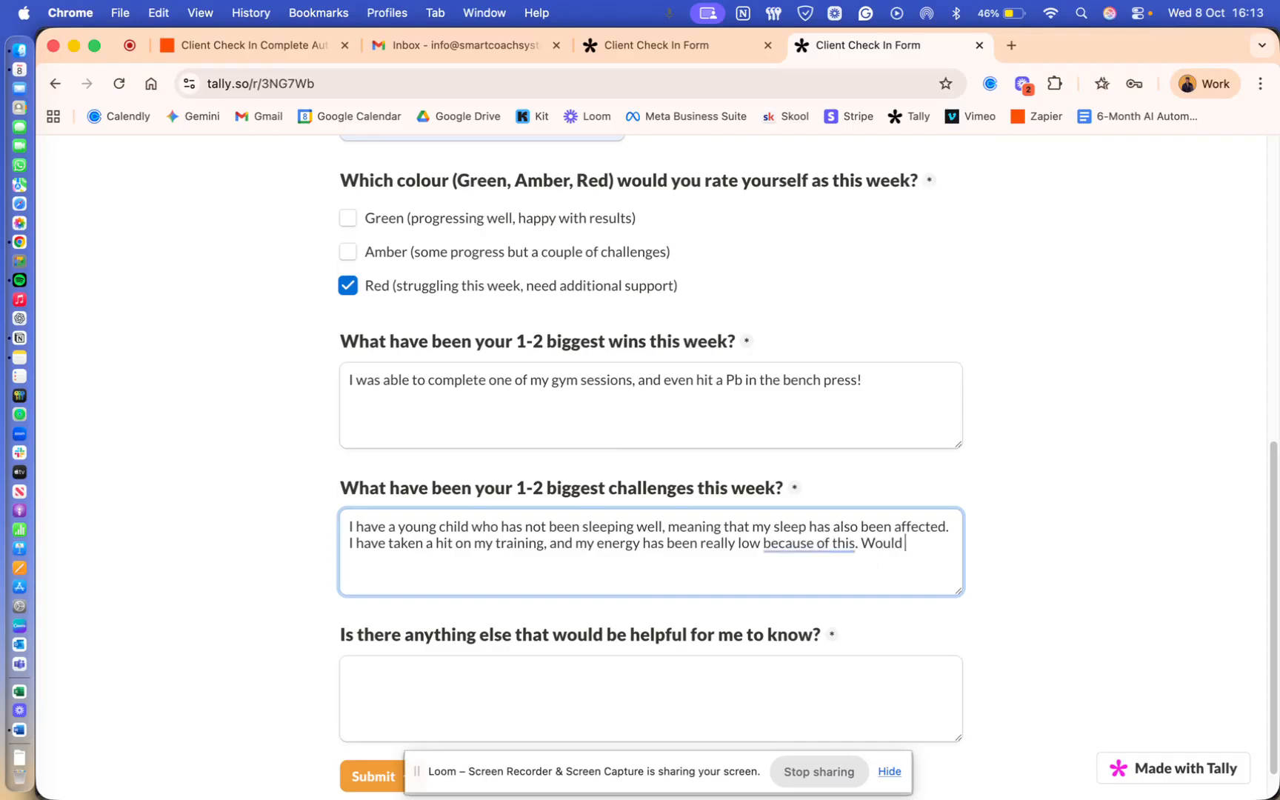
text(reallyappreciate)
key(BackSpace)
key(BackSpace)
key(BackSpace)
key(BackSpace)
text(iate help with this chal)
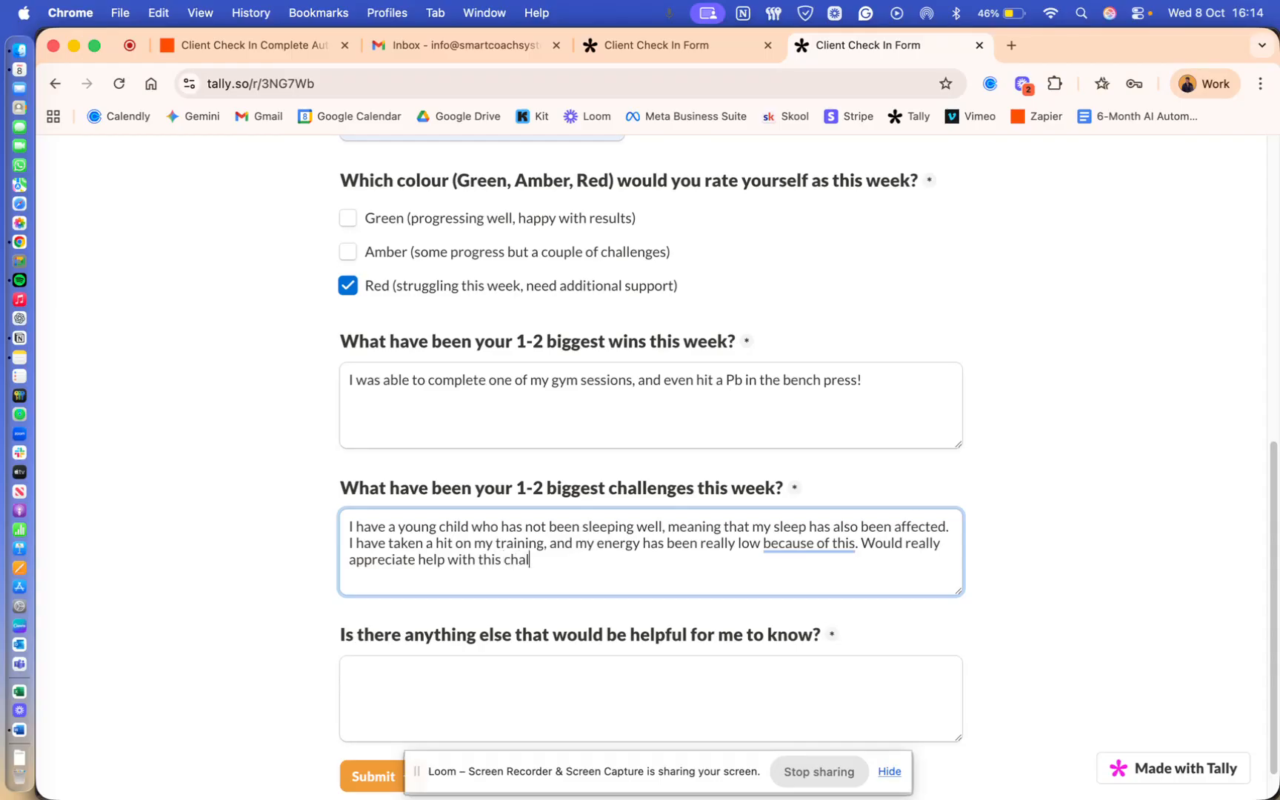
text(lenge please!)
- Answer 'Lack of time due to work has also added pressure to me this week.' and return to Zapier
scroll(441, 637, down, 1)
click(441, 637)
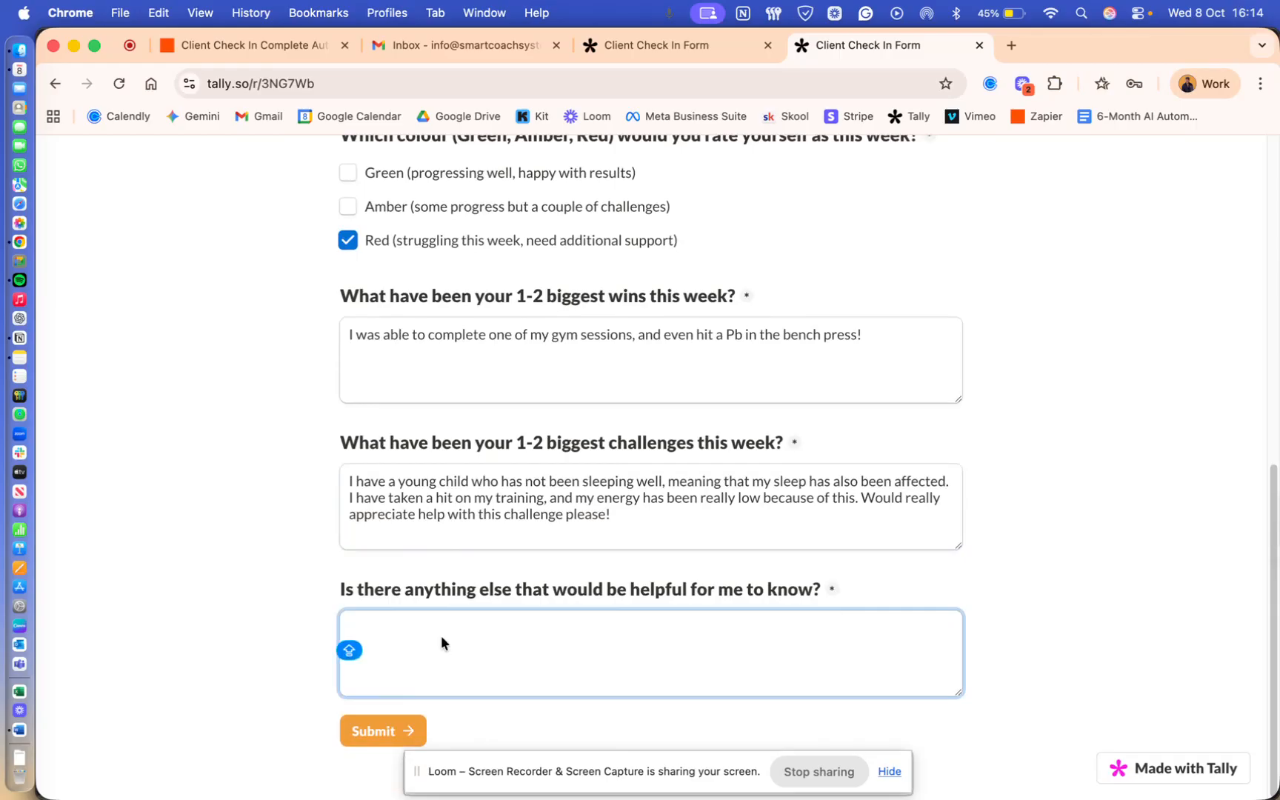
text(Lack of time)
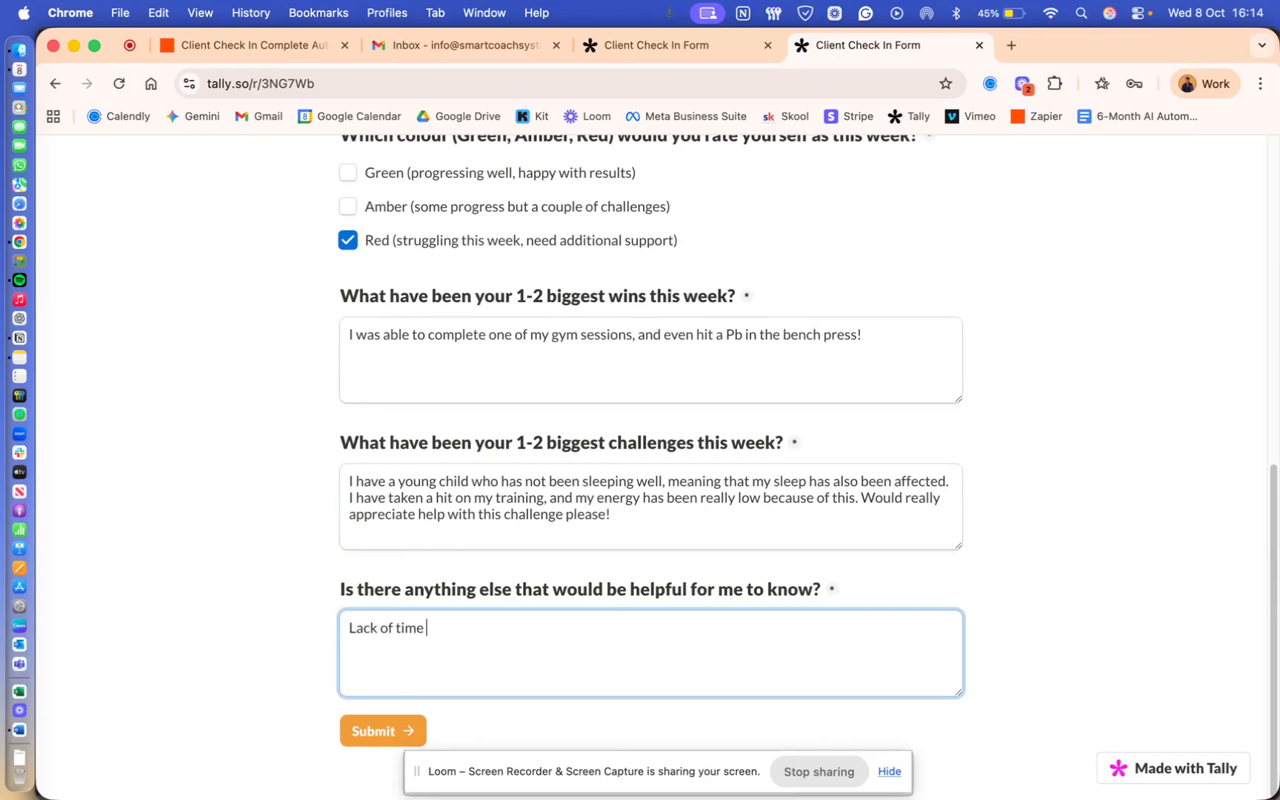
text( due to work ahs a)
key(BackSpace)
key(BackSpace)
key(BackSpace)
key(BackSpace)
key(BackSpace)
text(has also added )
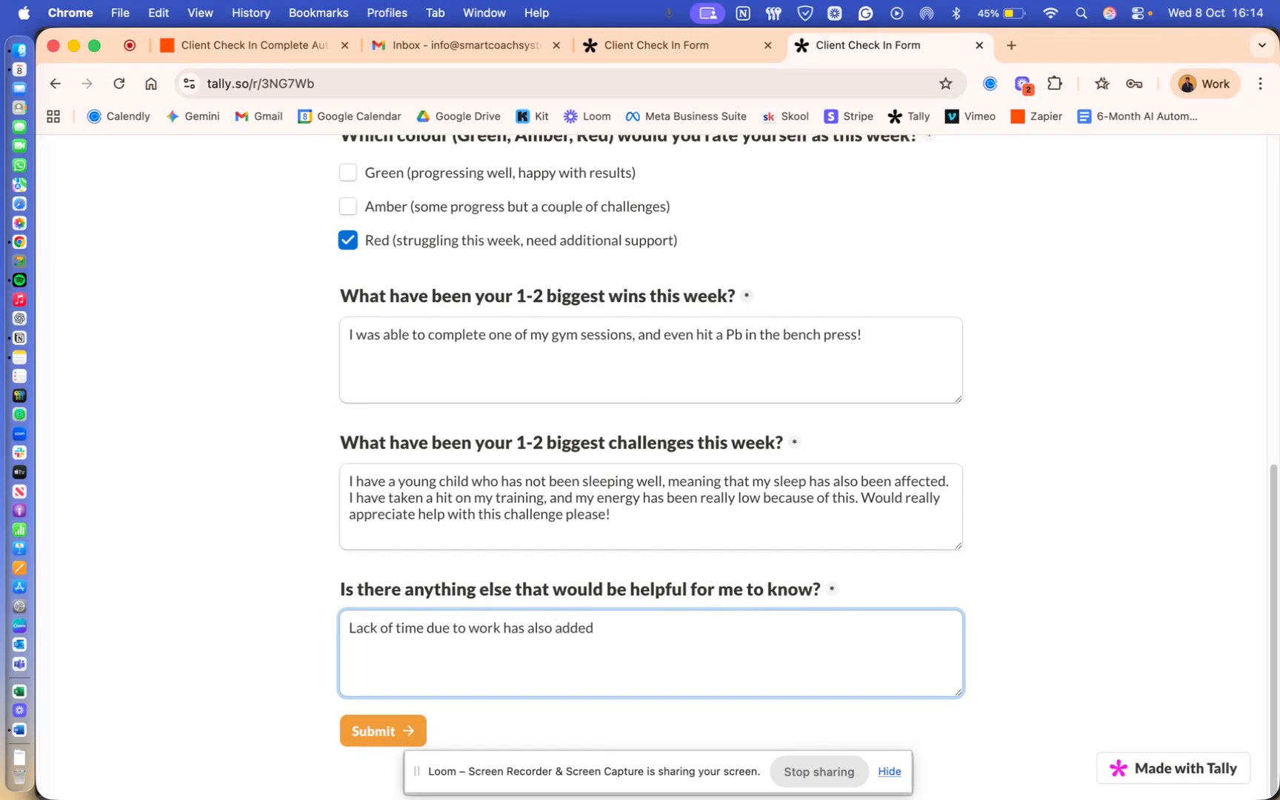
text(pressure to me this week)
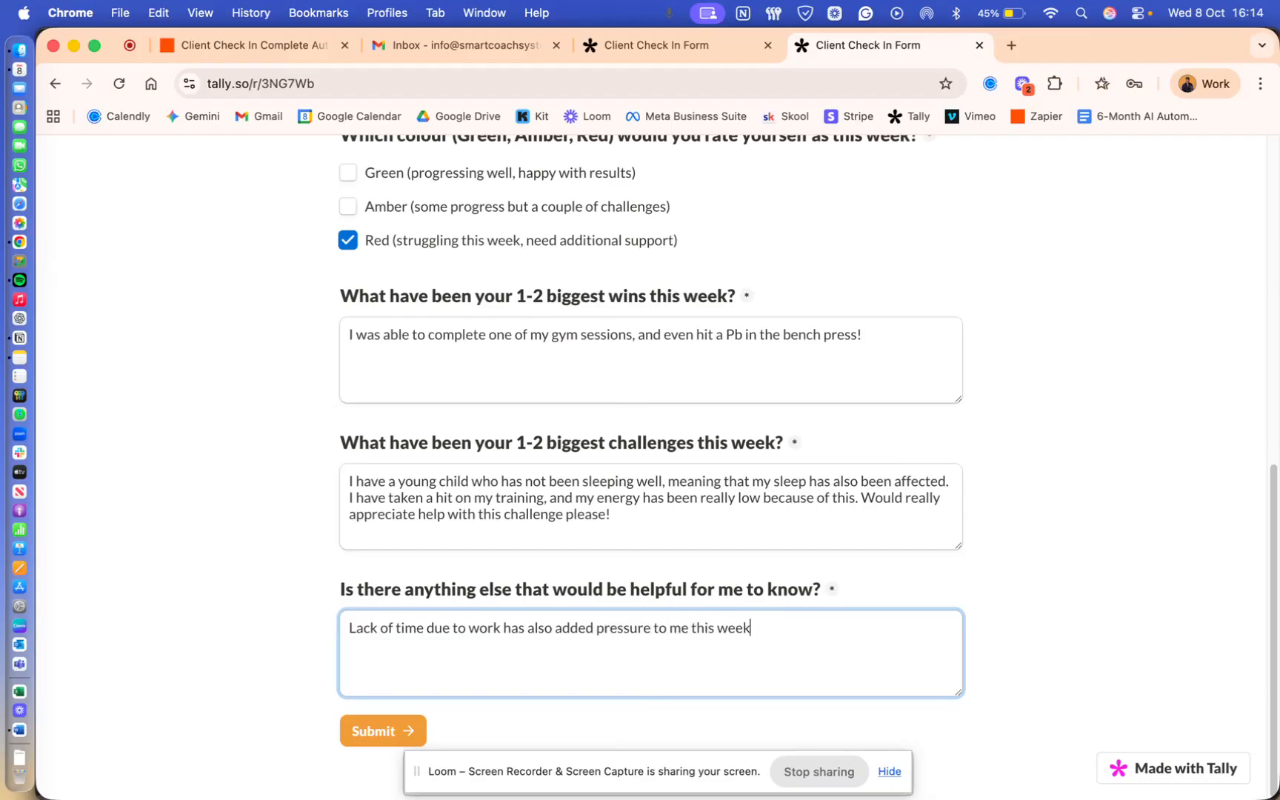
text(.)
click(276, 47)
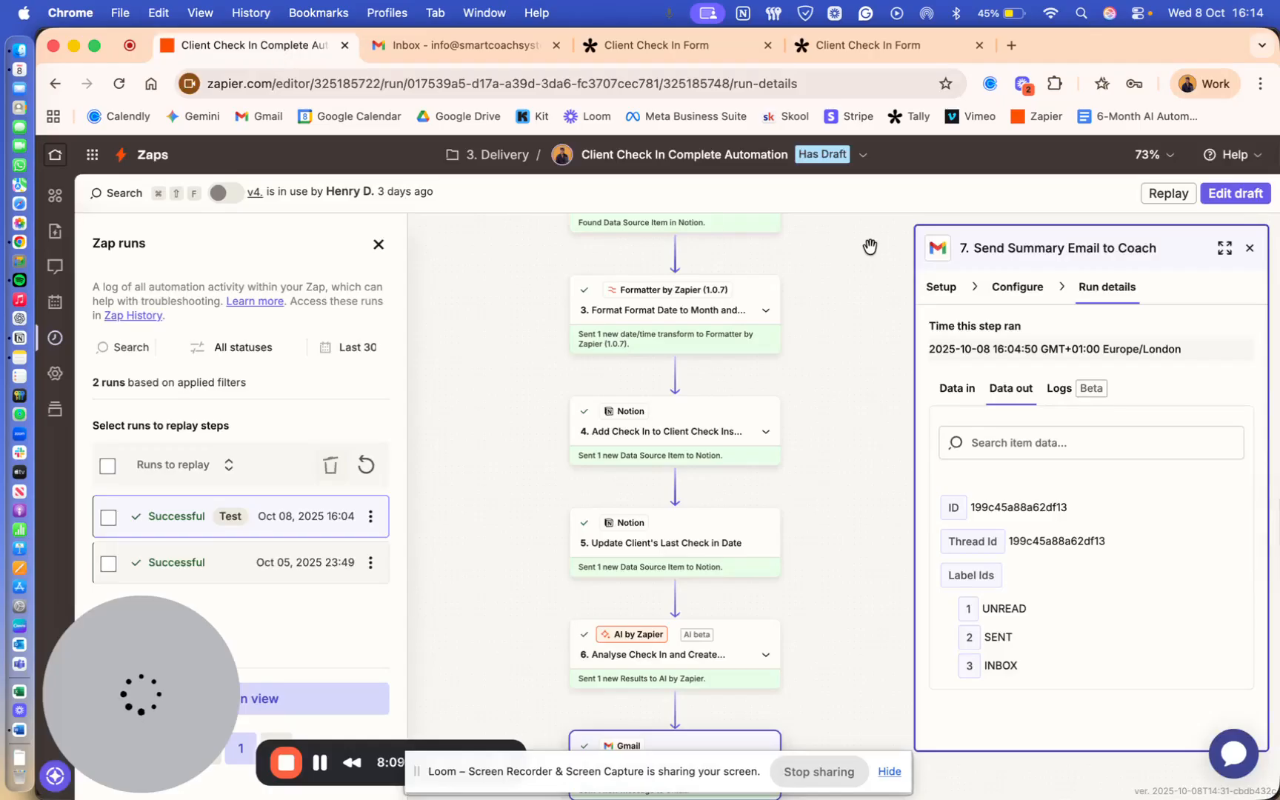
- Publish the Client Check In Complete Automation zap's existing draft as version v5
click(828, 166)
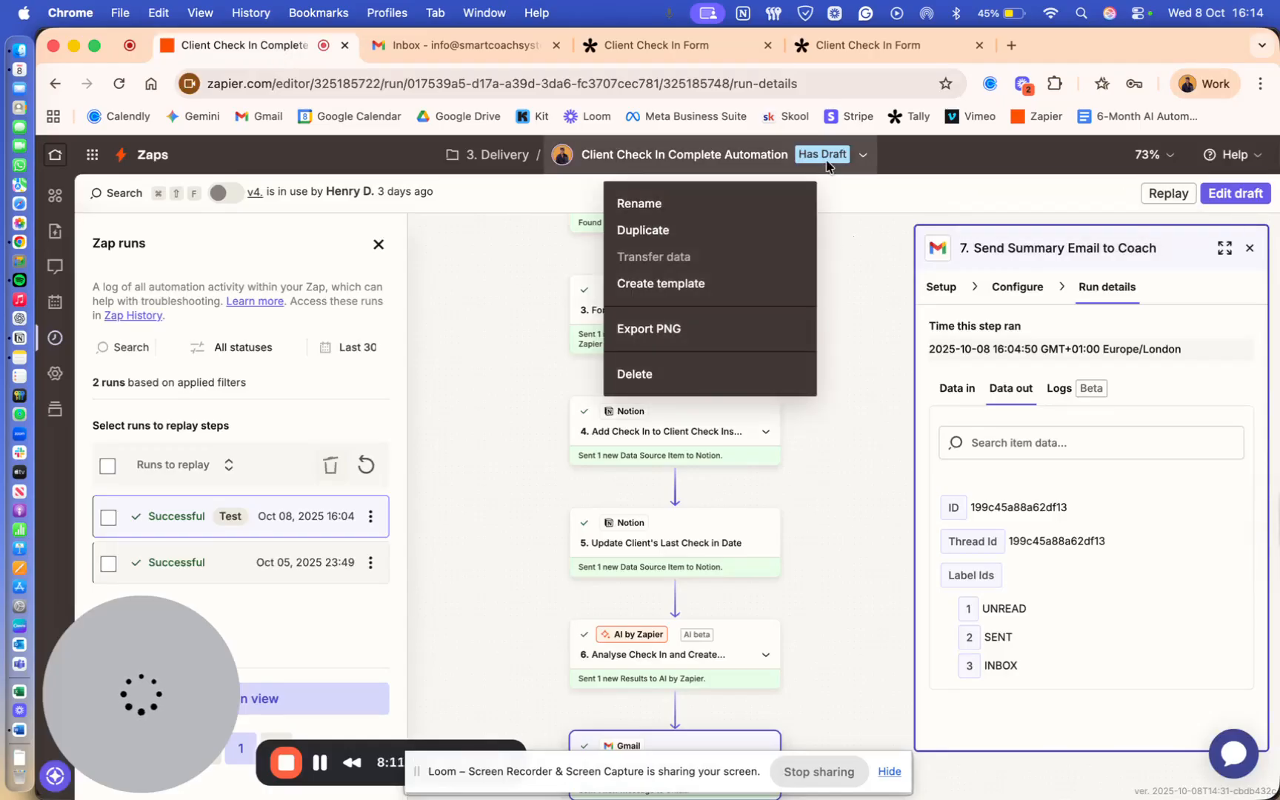
click(852, 279)
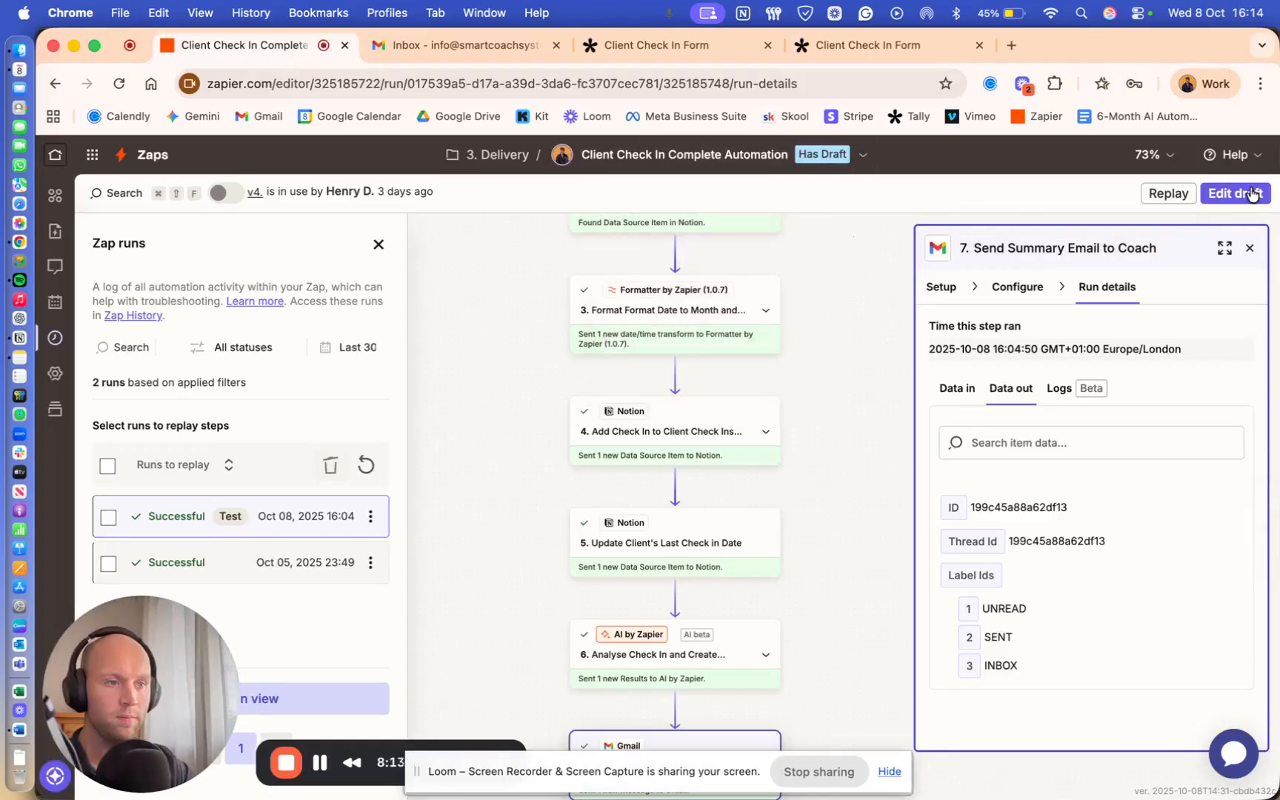
click(1234, 193)
click(785, 506)
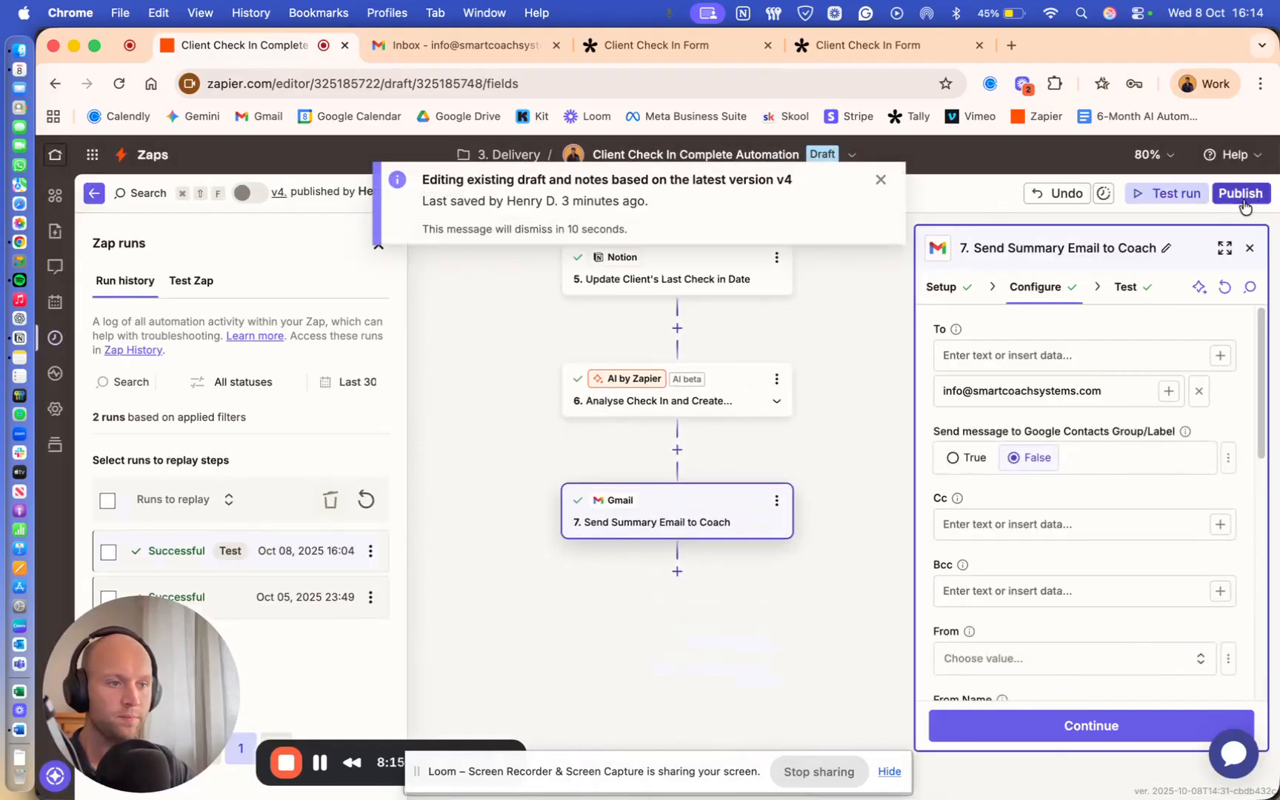
click(1252, 196)
click(963, 547)
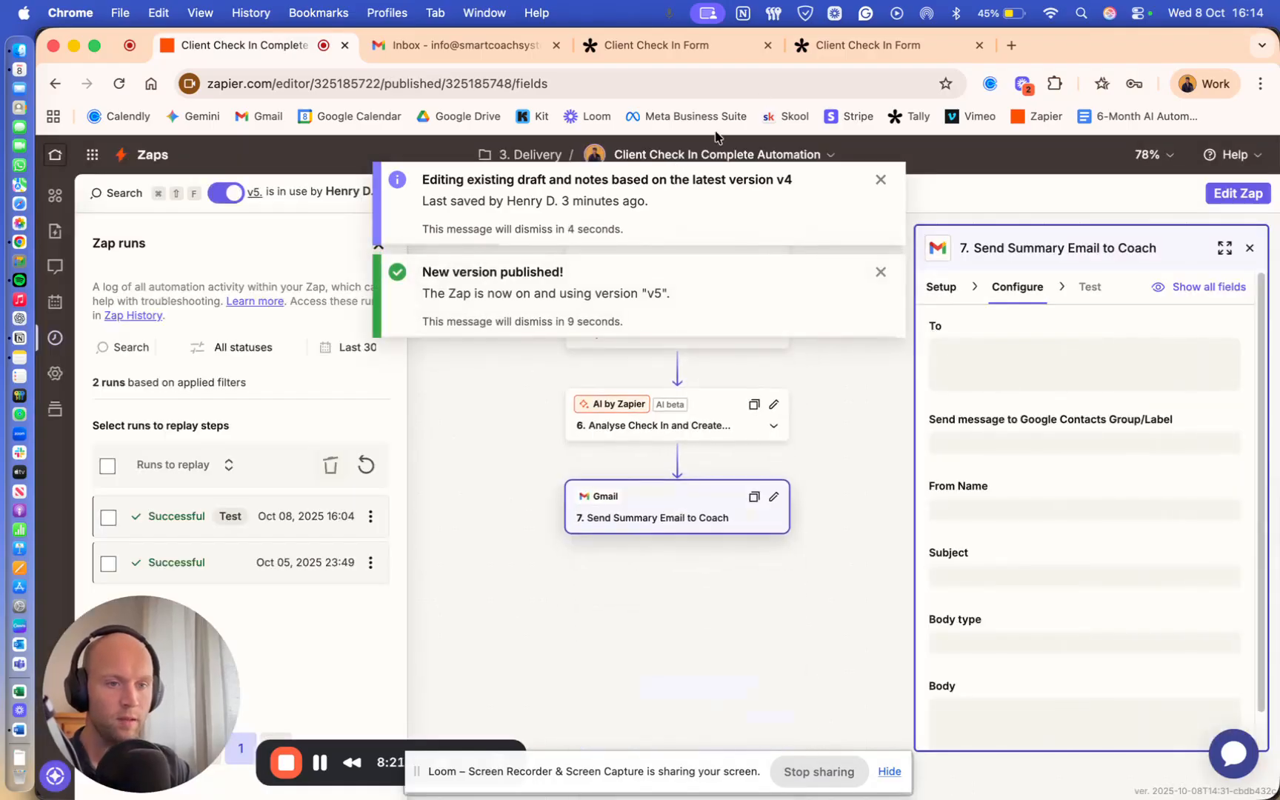
click(838, 46)
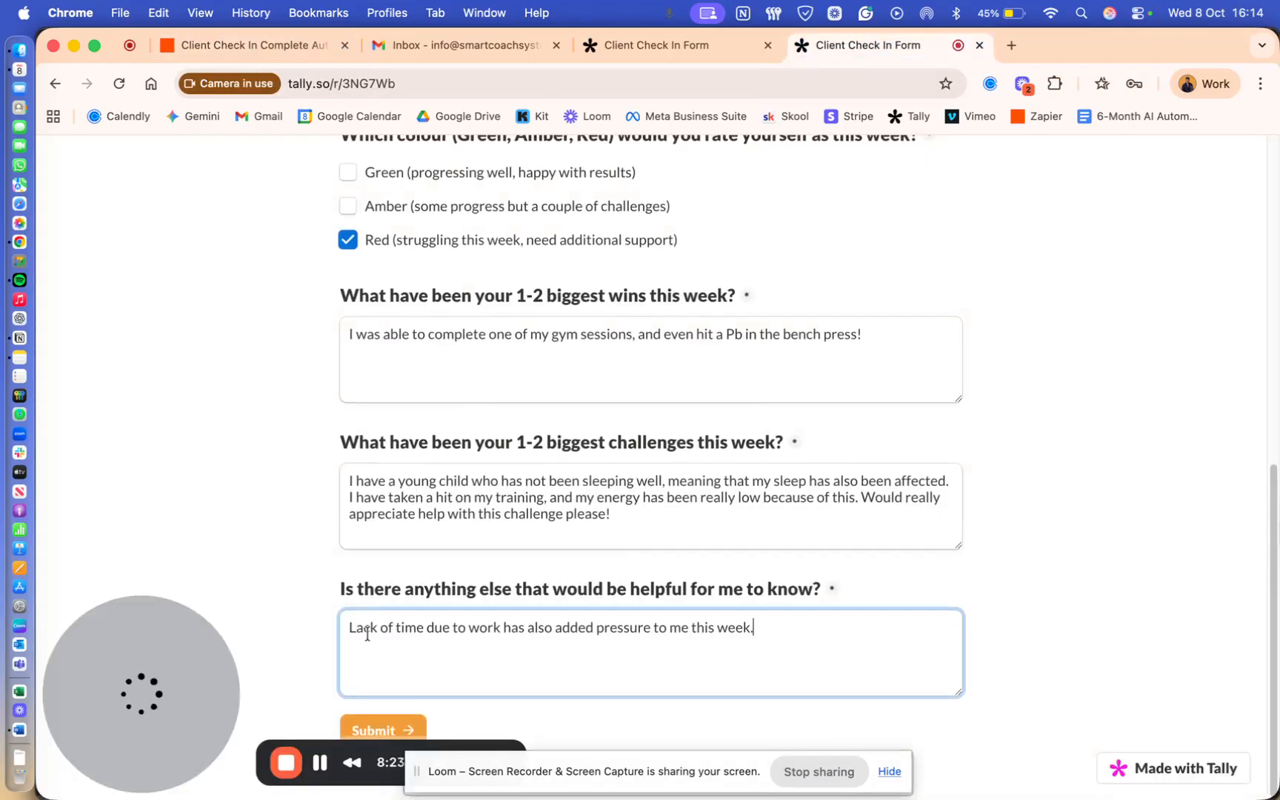
- Submit the completed Tally check-in form to reach its thank-you page
click(394, 729)
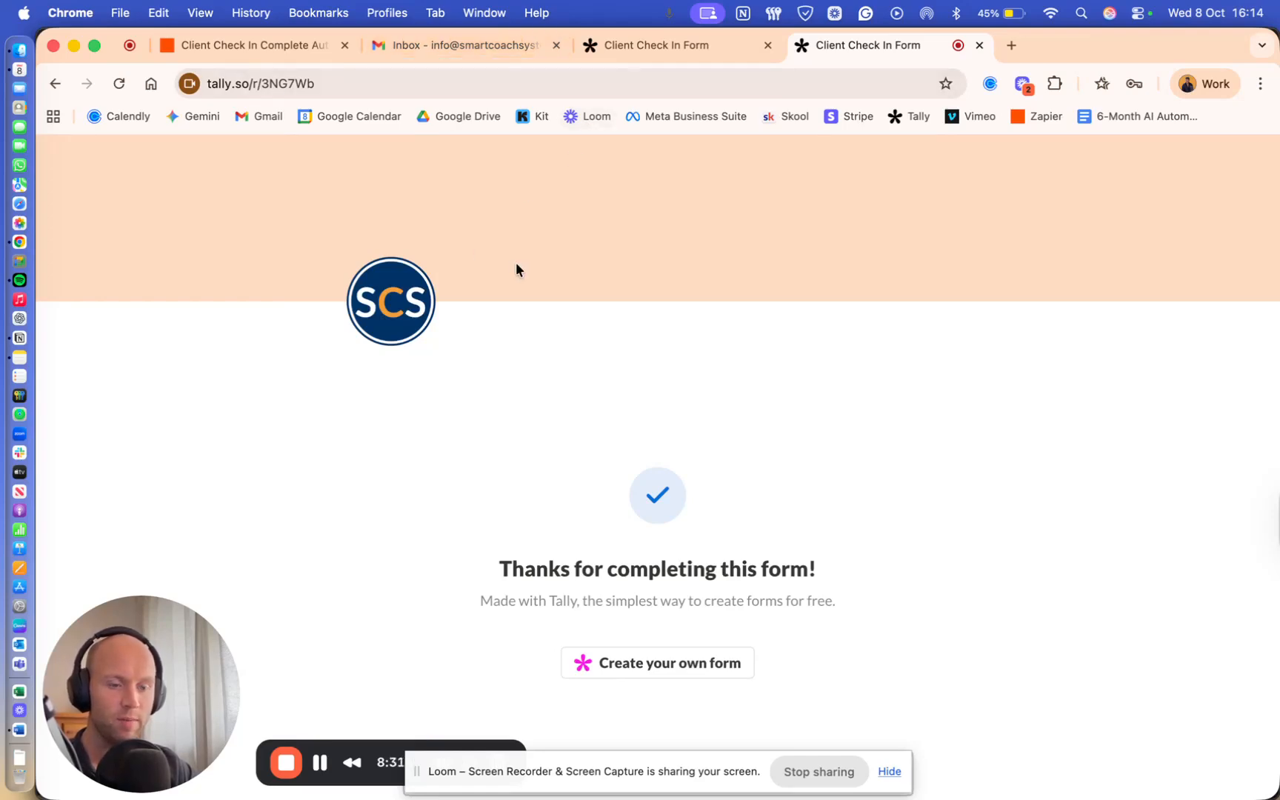
- Glance at the v5 zap, then bring the Notion Client Tracker page to the front
click(244, 45)
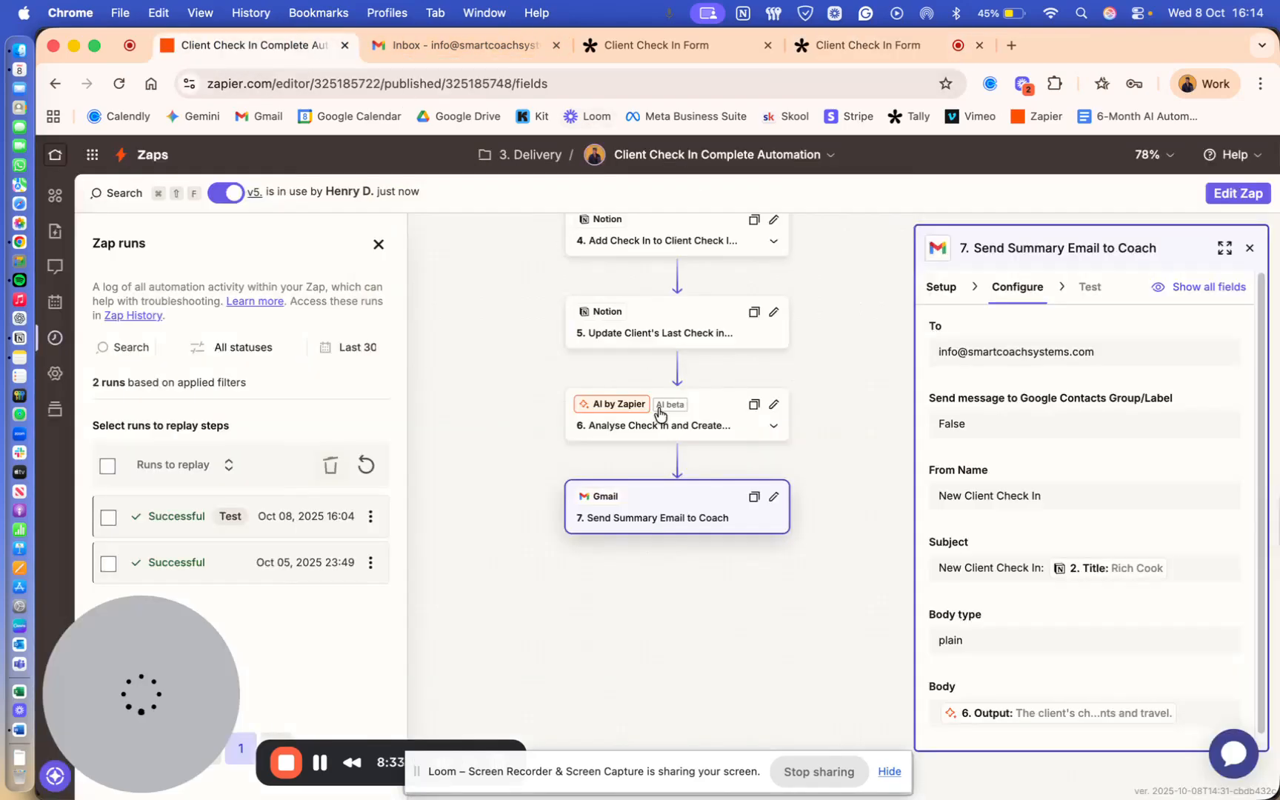
scroll(544, 311, up, 1)
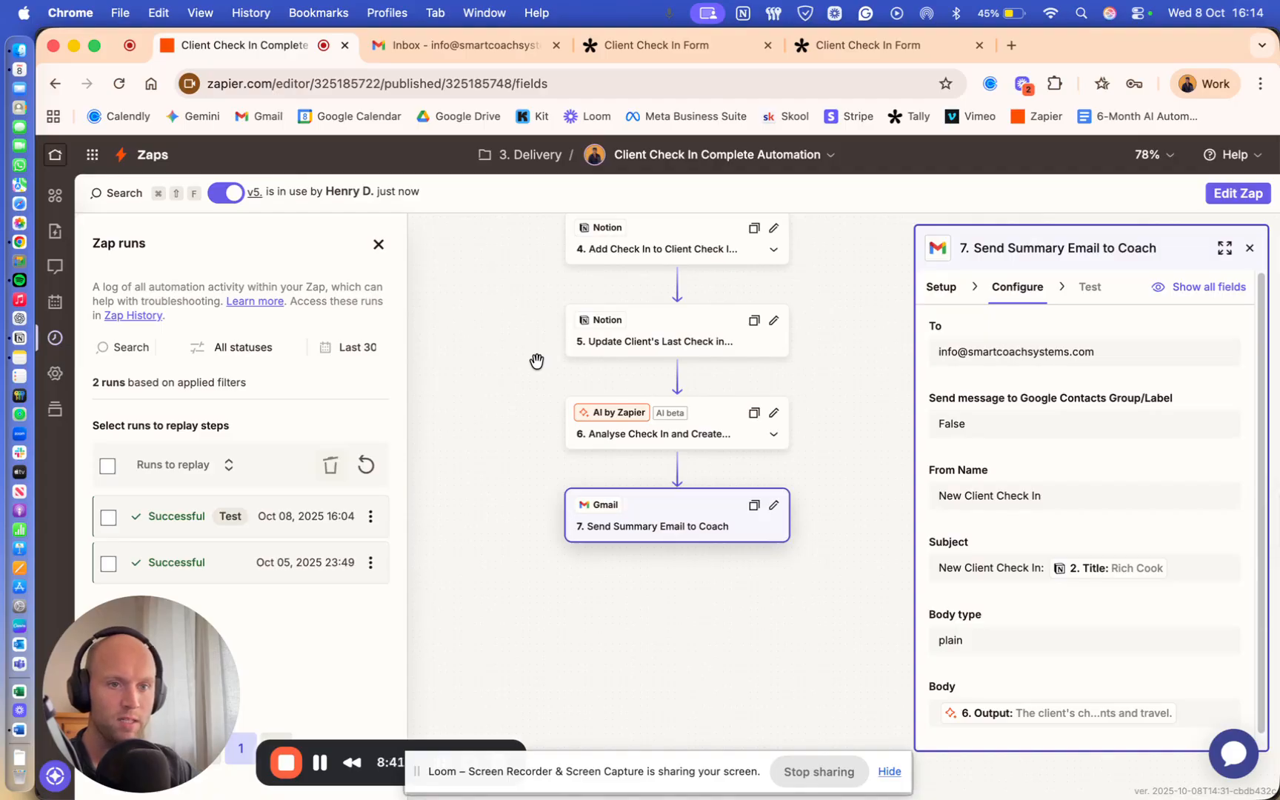
key(ctrl+Up)
click(351, 520)
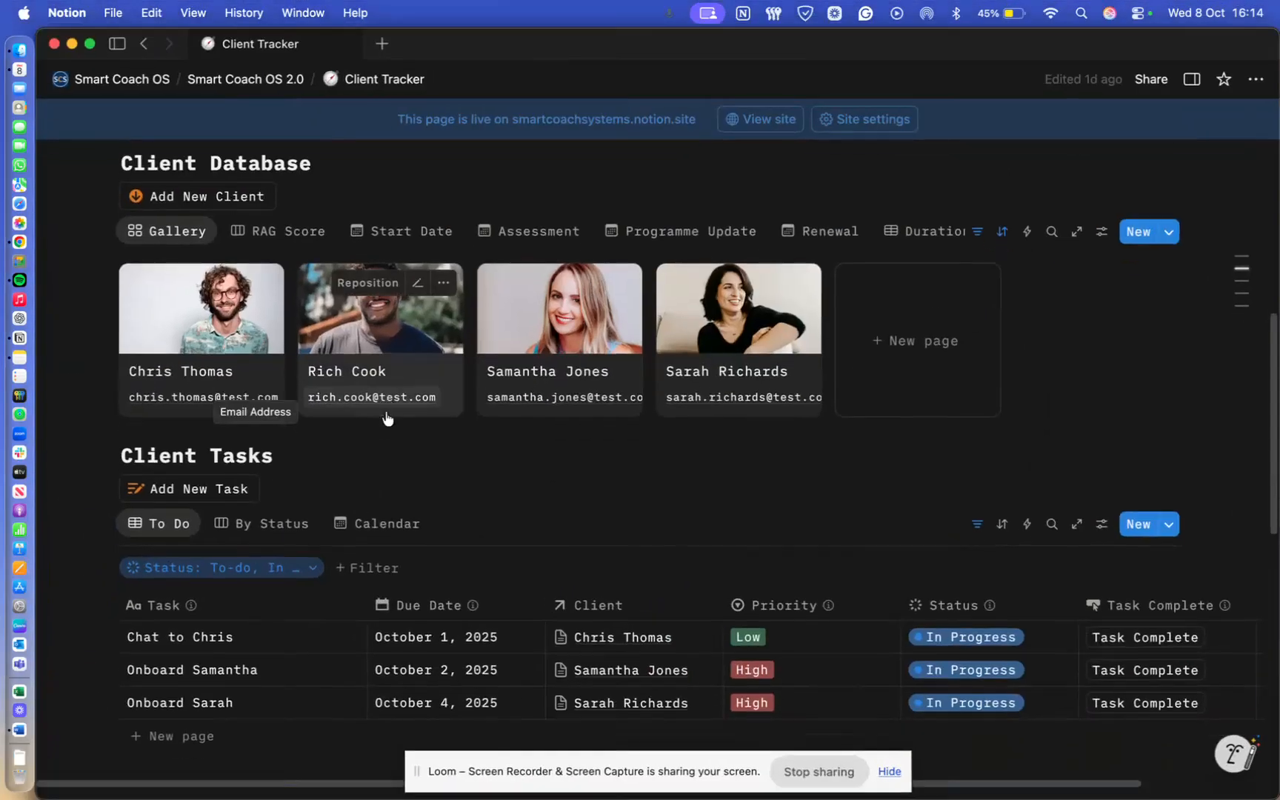
- Check the October 8, 2025 check-in row in Client Check-ins and the client's linked page
scroll(301, 566, down, 5)
scroll(300, 541, down, 4)
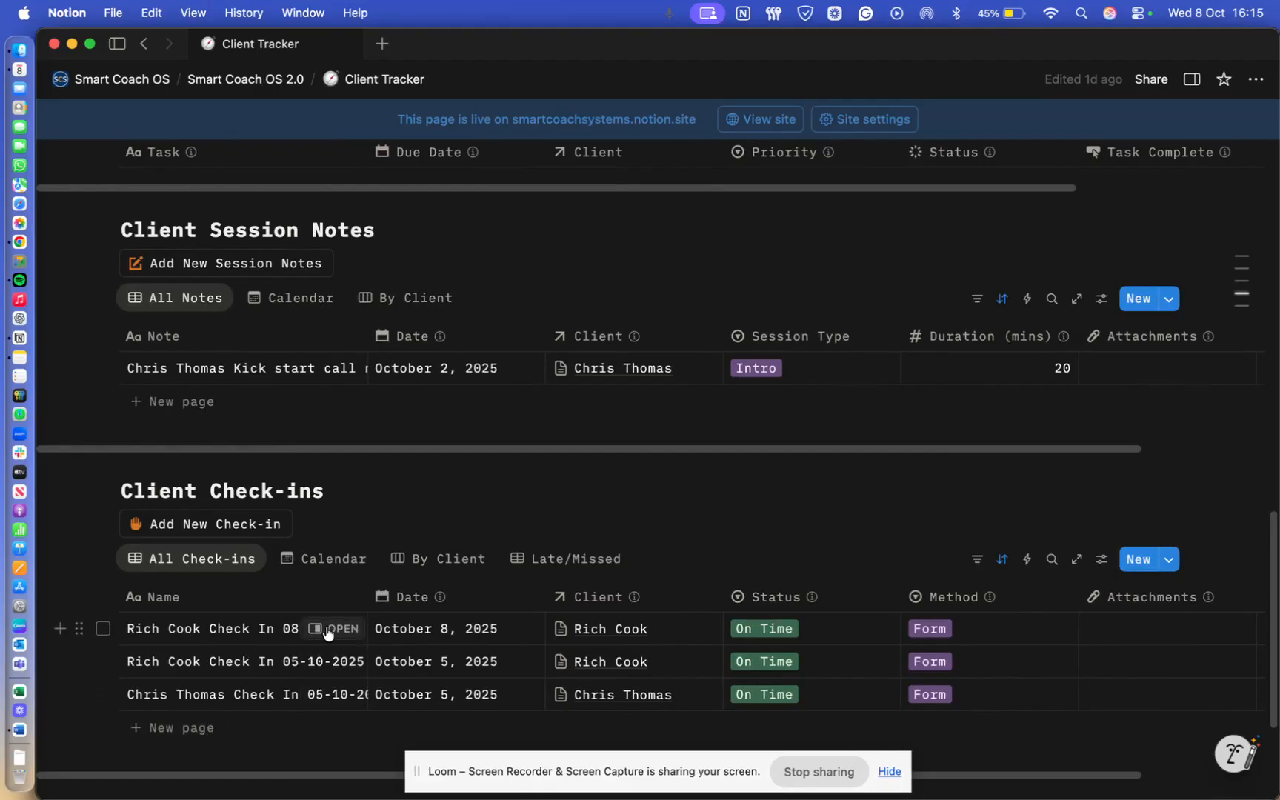
click(326, 628)
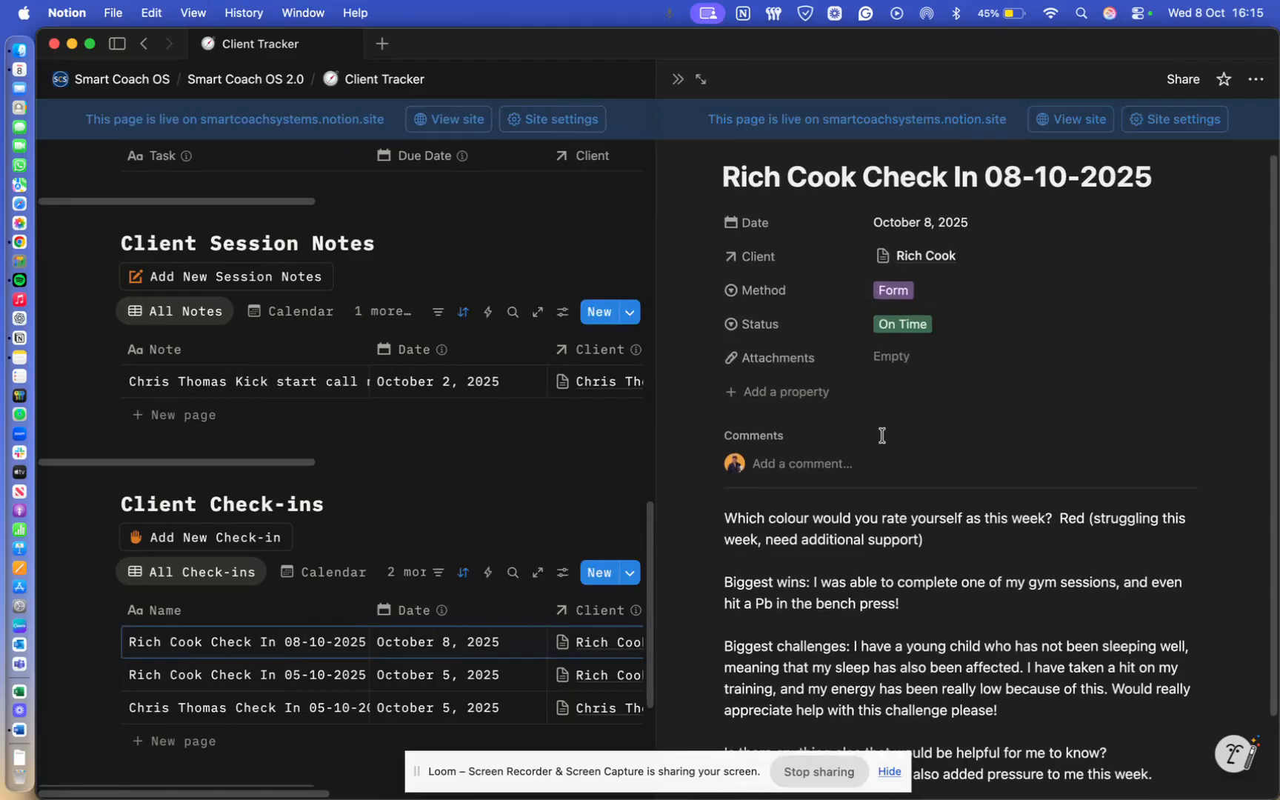
scroll(880, 434, down, 1)
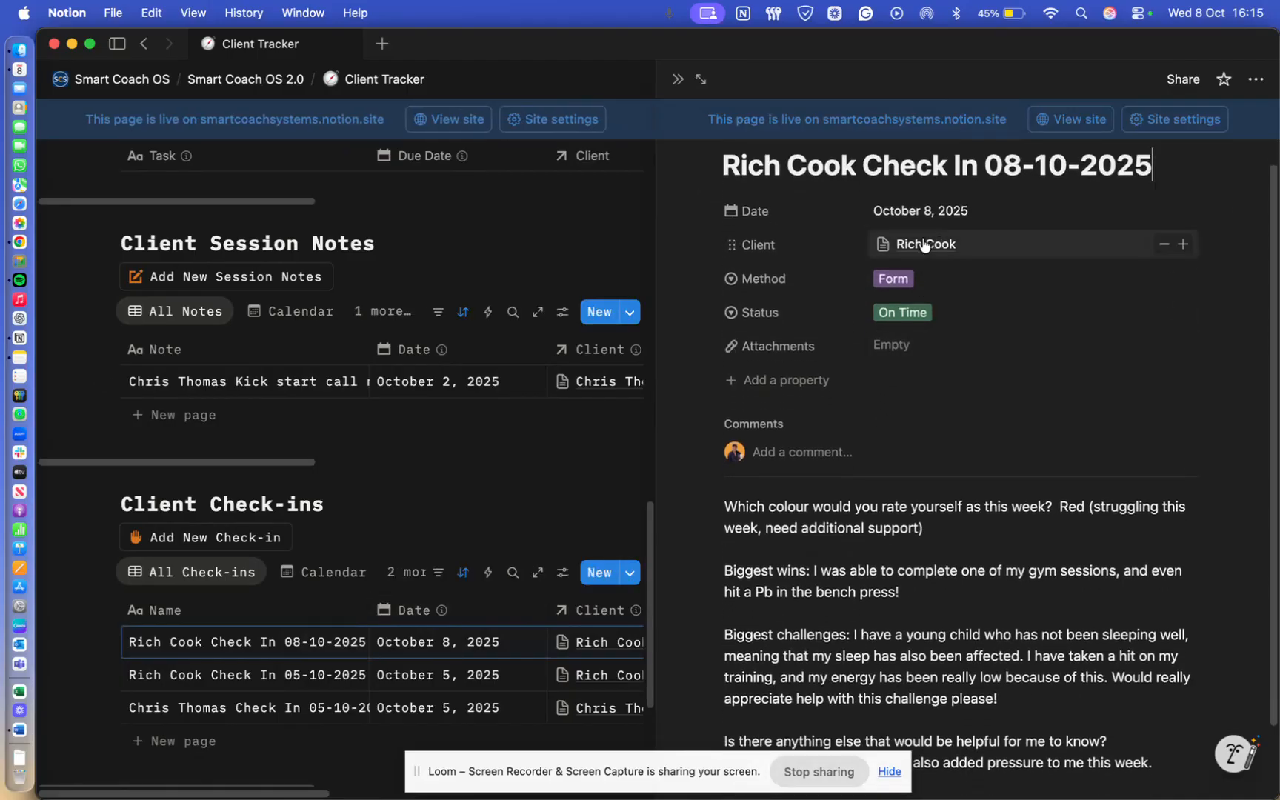
scroll(911, 371, down, 3)
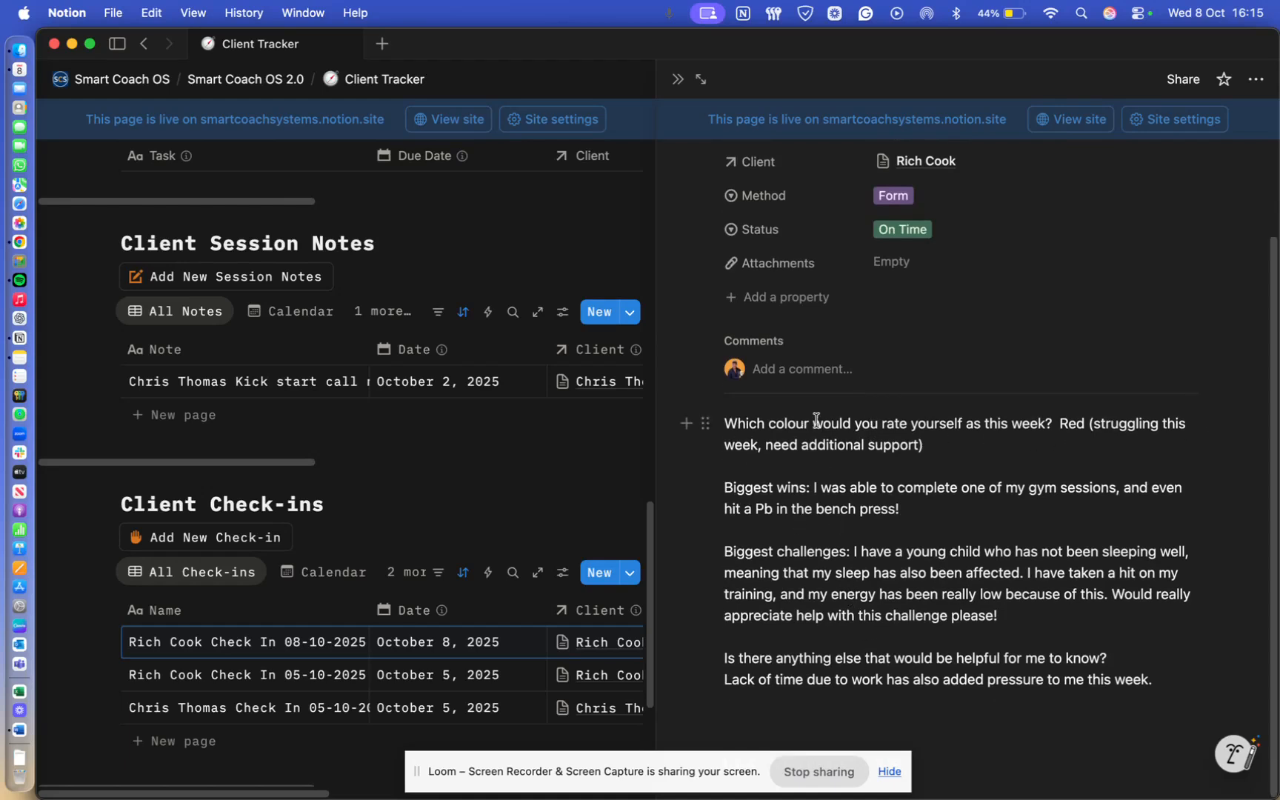
scroll(816, 421, up, 1)
scroll(777, 429, up, 3)
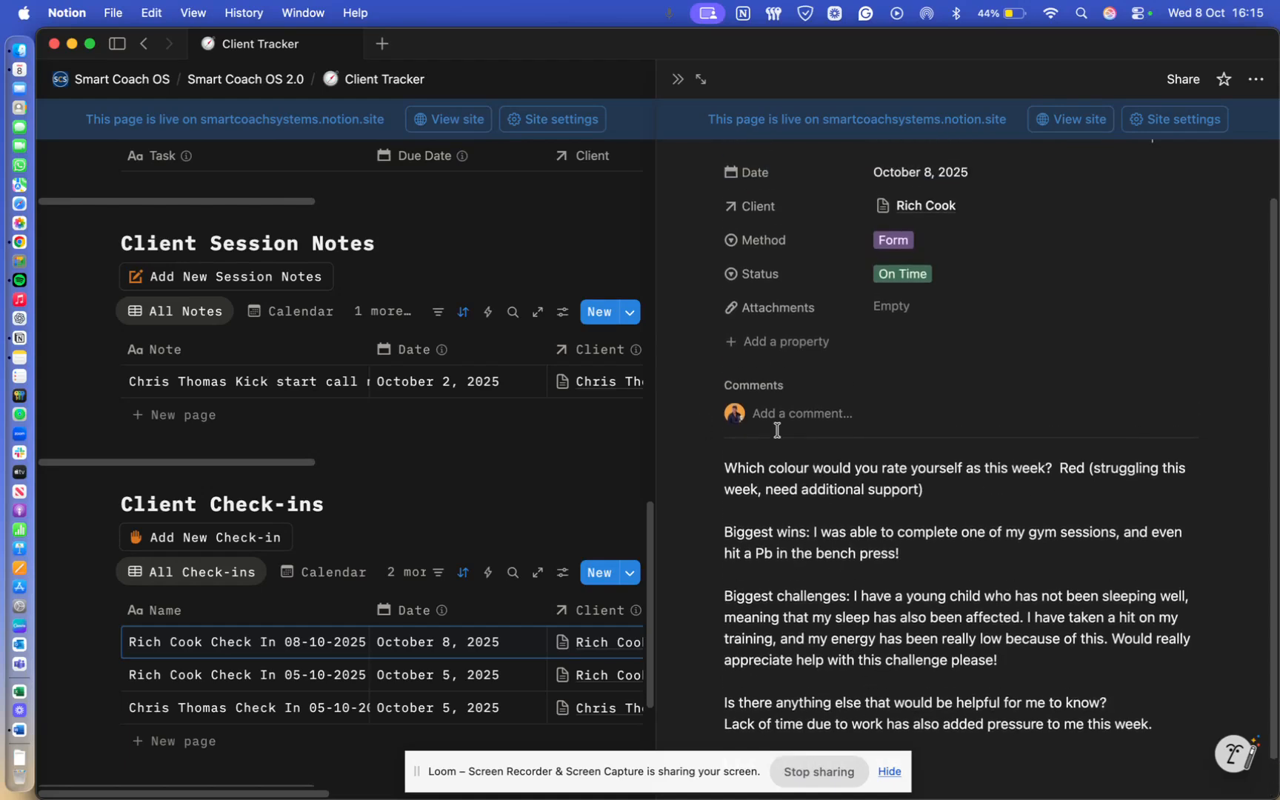
click(923, 272)
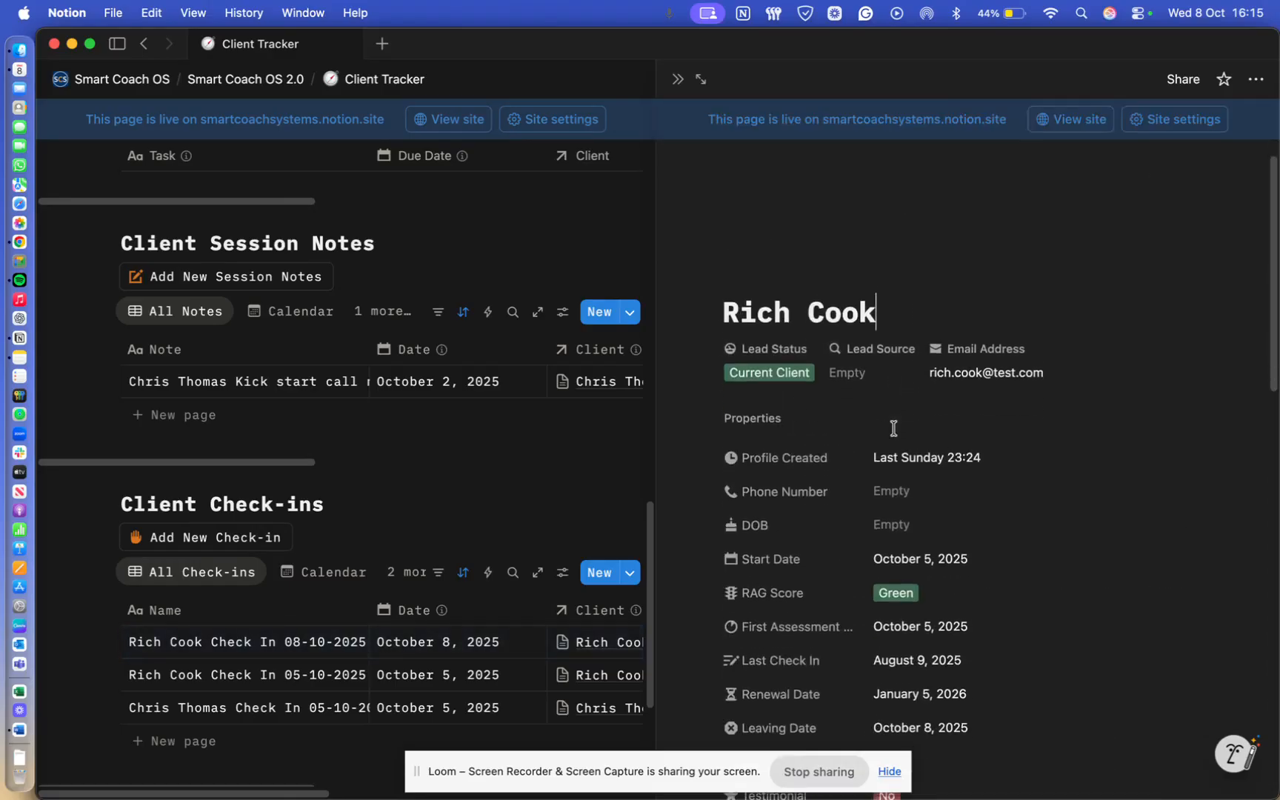
scroll(894, 434, down, 15)
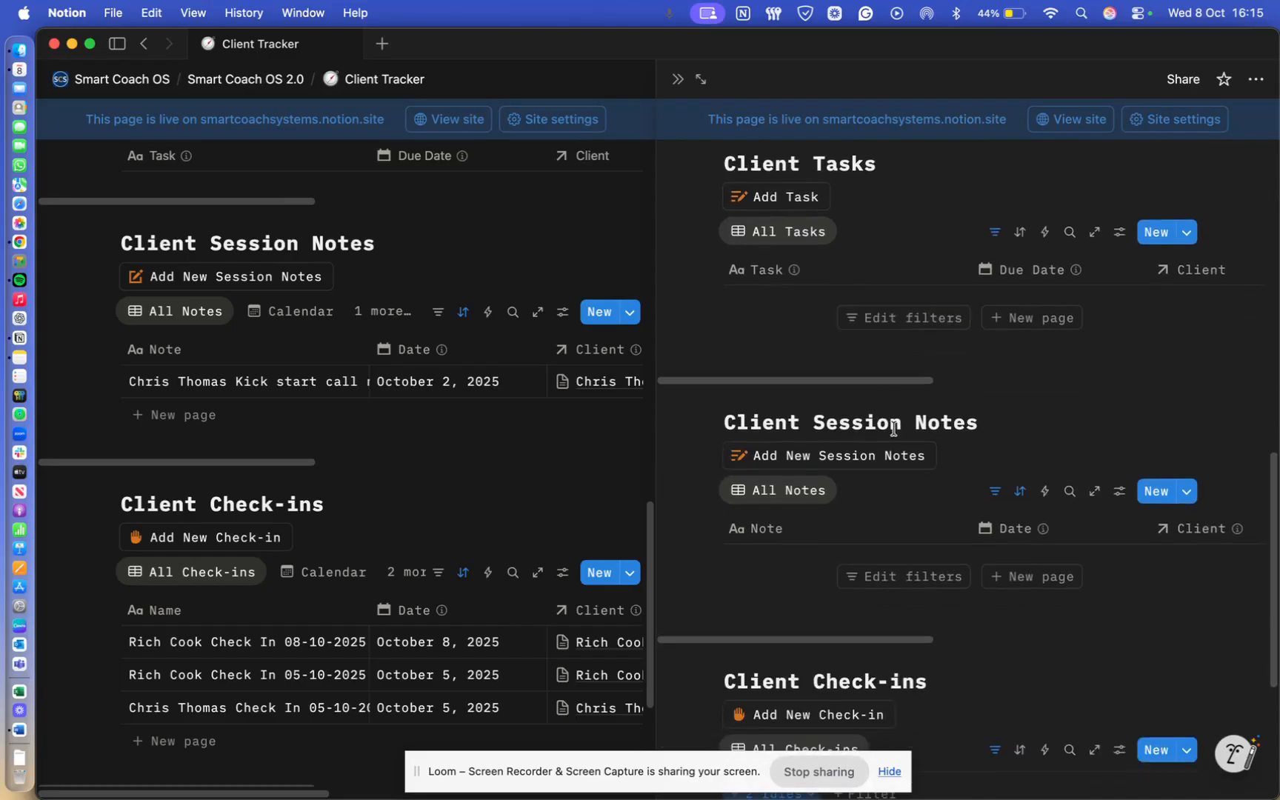
scroll(894, 428, down, 2)
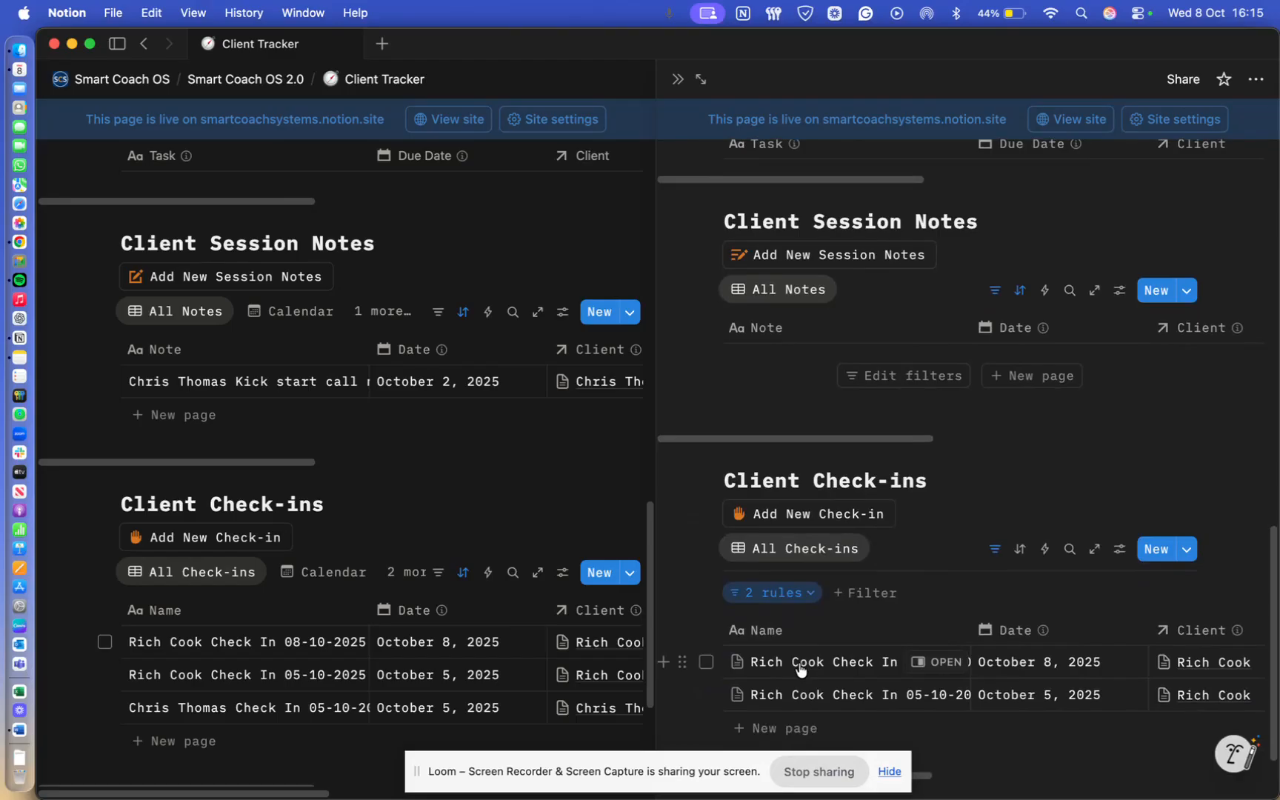
- Bring up the Gmail inbox in Chrome and refresh it for the new summary email
key(ctrl+Up)
click(506, 560)
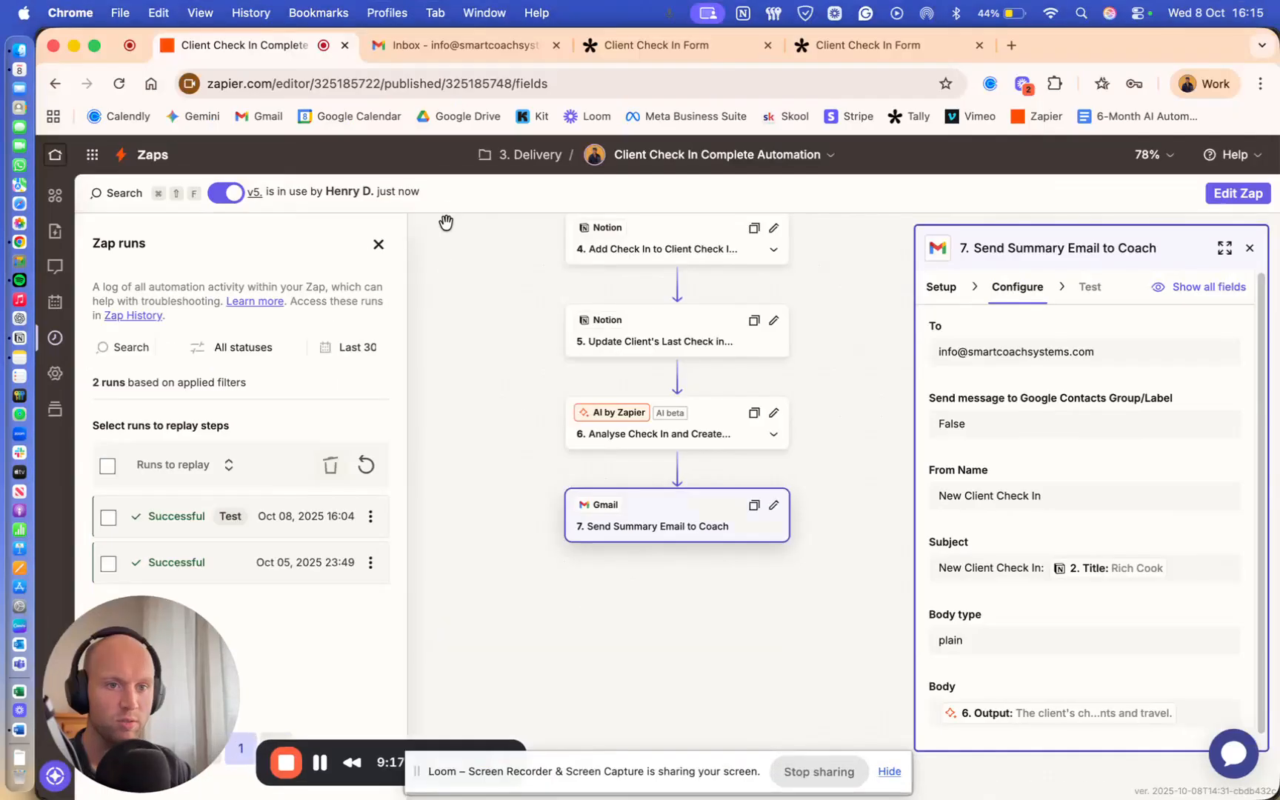
click(467, 40)
click(399, 215)
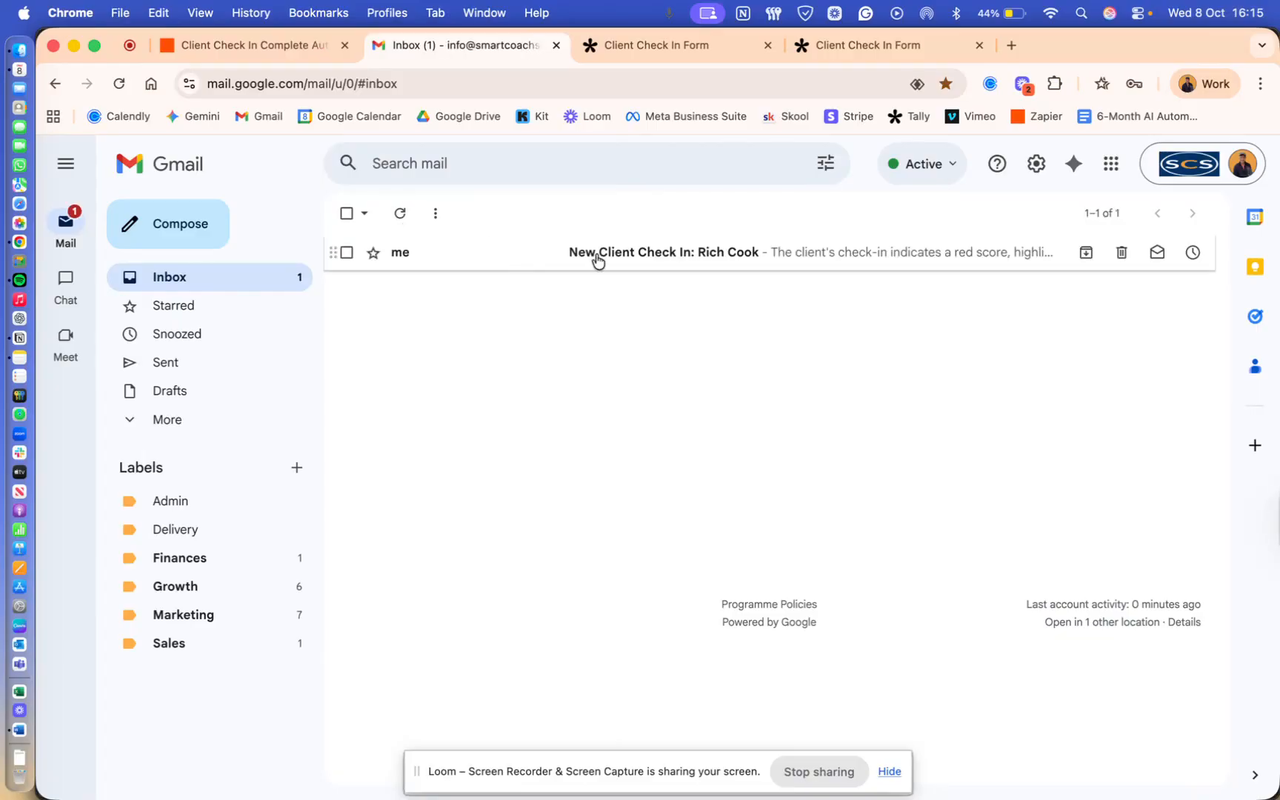
- Read the New Client Check In email's red-score summary and three sleep and time-management recommendations
click(598, 254)
scroll(562, 391, down, 1)
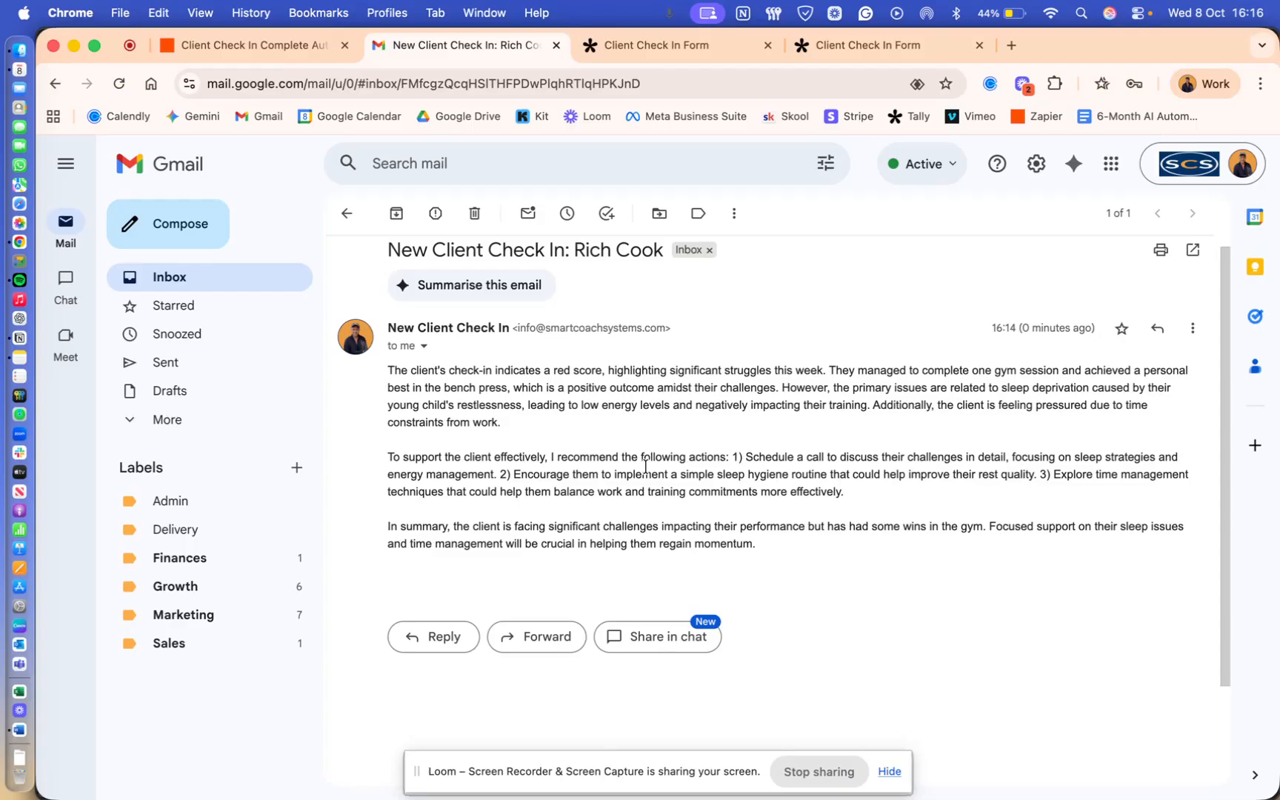
click(248, 45)
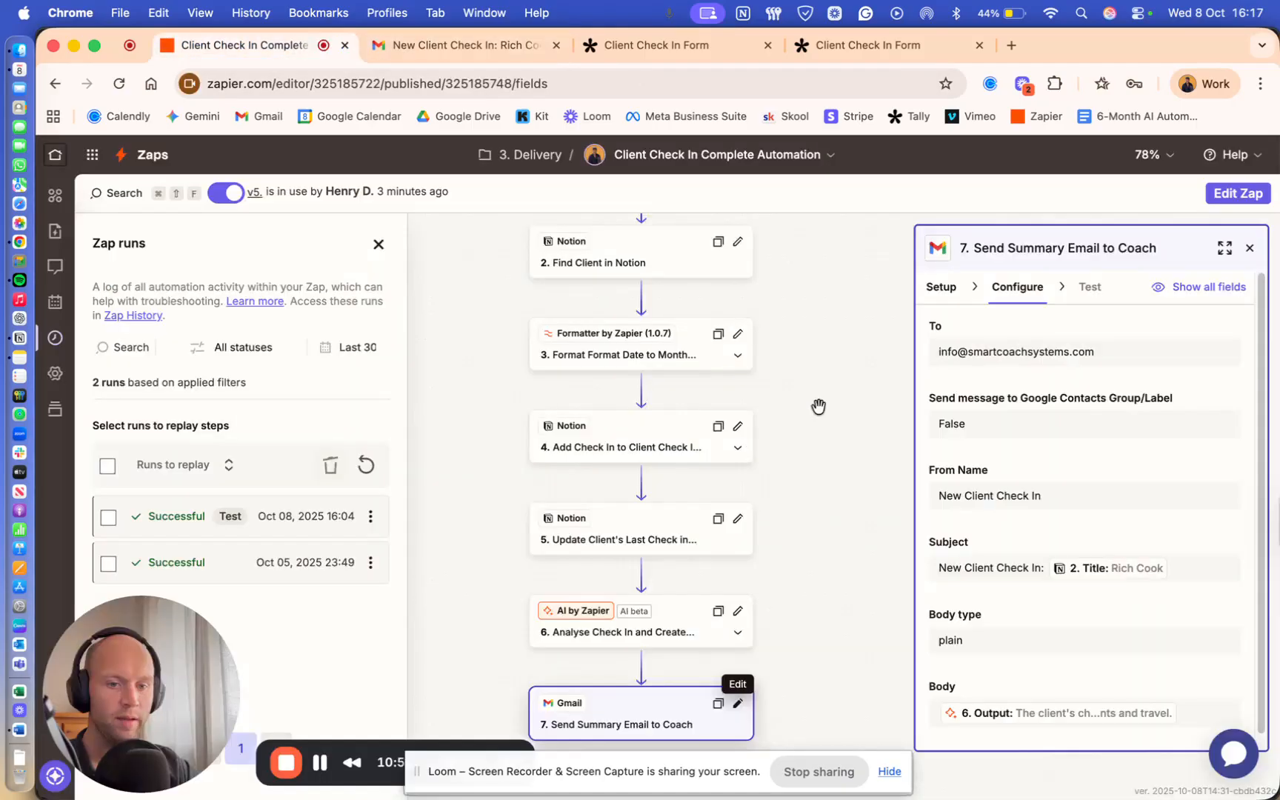